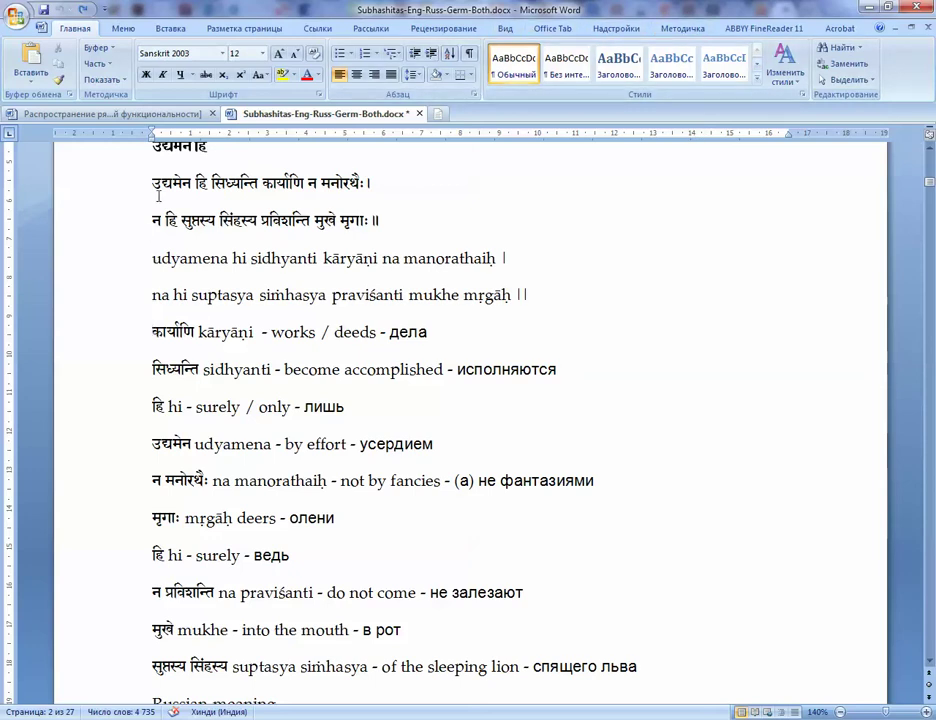
- Select the two उद्यमेन हि Devanagari verse lines
{"action": "left_click_drag", "start_coordinate": [148, 183], "coordinate": [380, 222]}
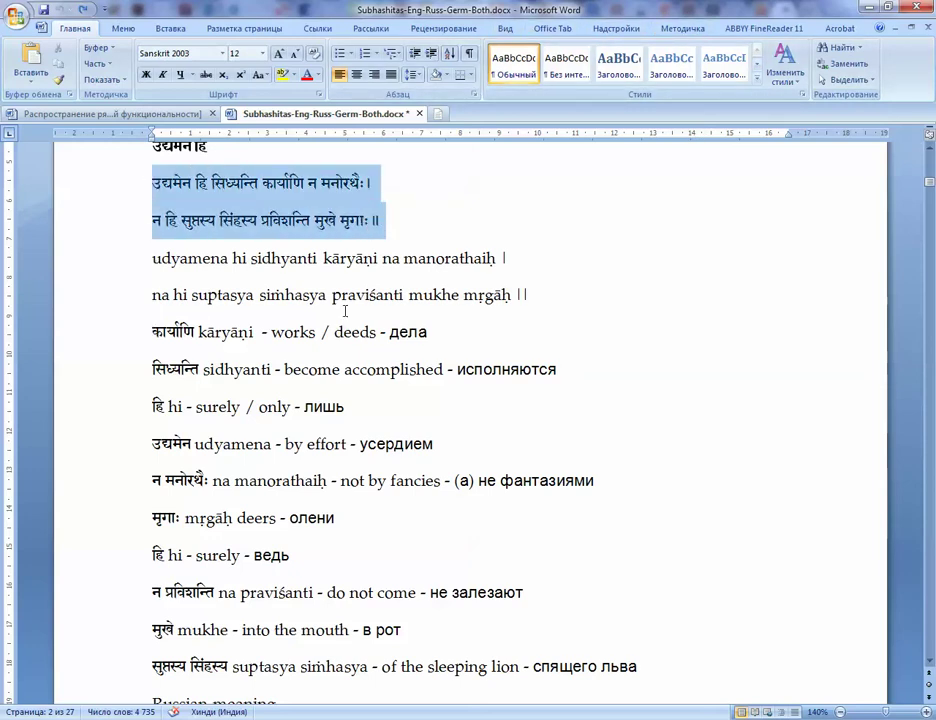
{"action": "scroll", "coordinate": [335, 336], "scroll_direction": "up", "scroll_amount": 1}
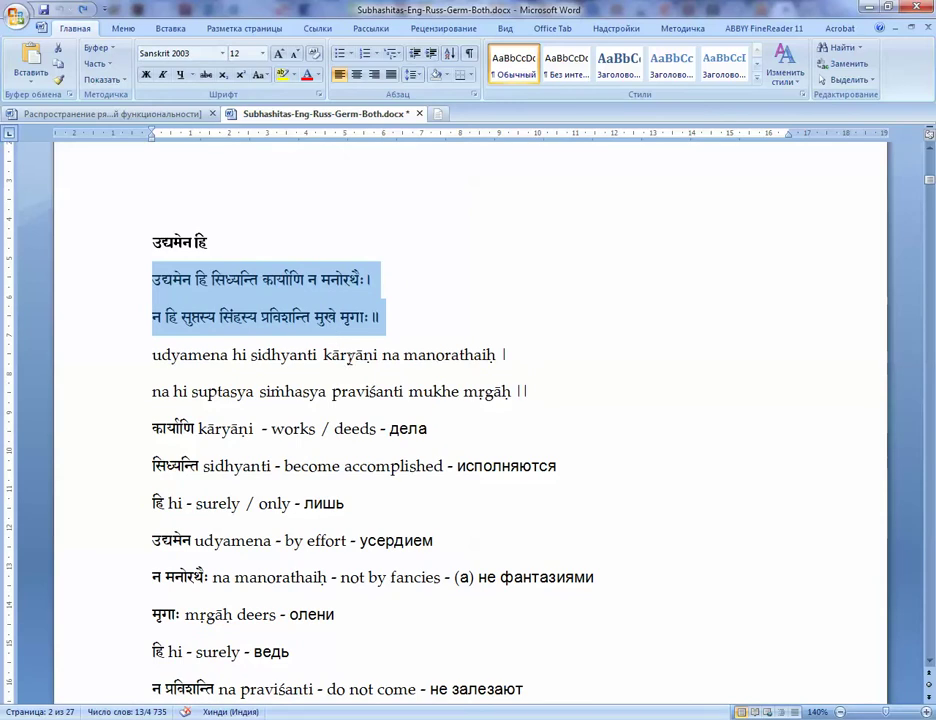
{"action": "left_click", "coordinate": [330, 354]}
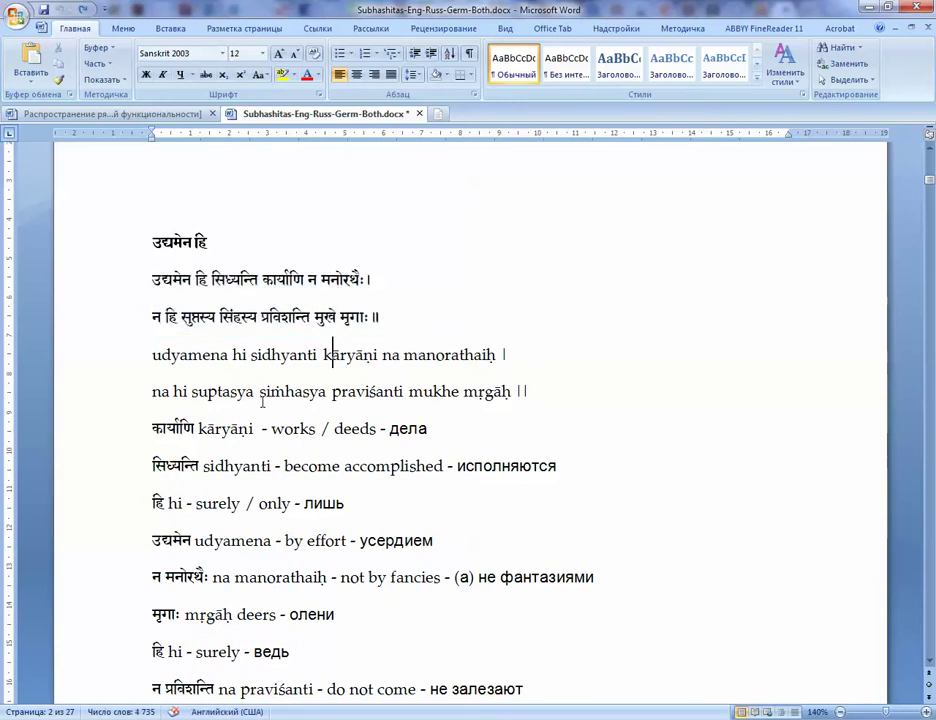
{"action": "scroll", "coordinate": [206, 421], "scroll_direction": "down", "scroll_amount": 1}
{"action": "scroll", "coordinate": [209, 418], "scroll_direction": "down", "scroll_amount": 1}
{"action": "scroll", "coordinate": [209, 412], "scroll_direction": "down", "scroll_amount": 1}
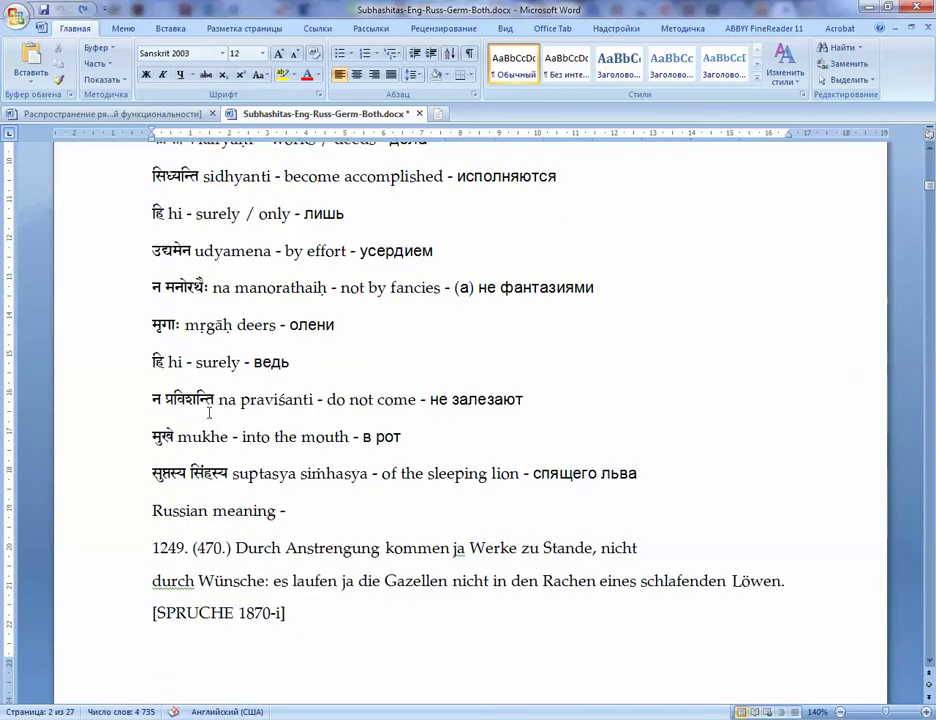
{"action": "scroll", "coordinate": [211, 530], "scroll_direction": "up", "scroll_amount": 4}
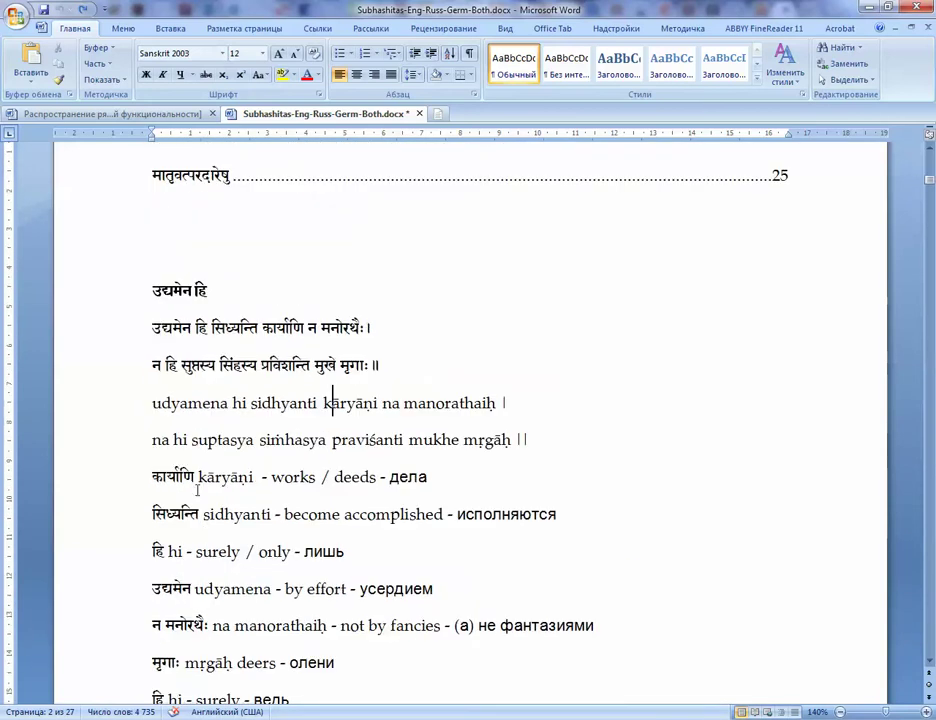
{"action": "left_click", "coordinate": [151, 290]}
{"action": "left_click_drag", "start_coordinate": [151, 290], "coordinate": [384, 360]}
{"action": "left_click", "coordinate": [204, 316]}
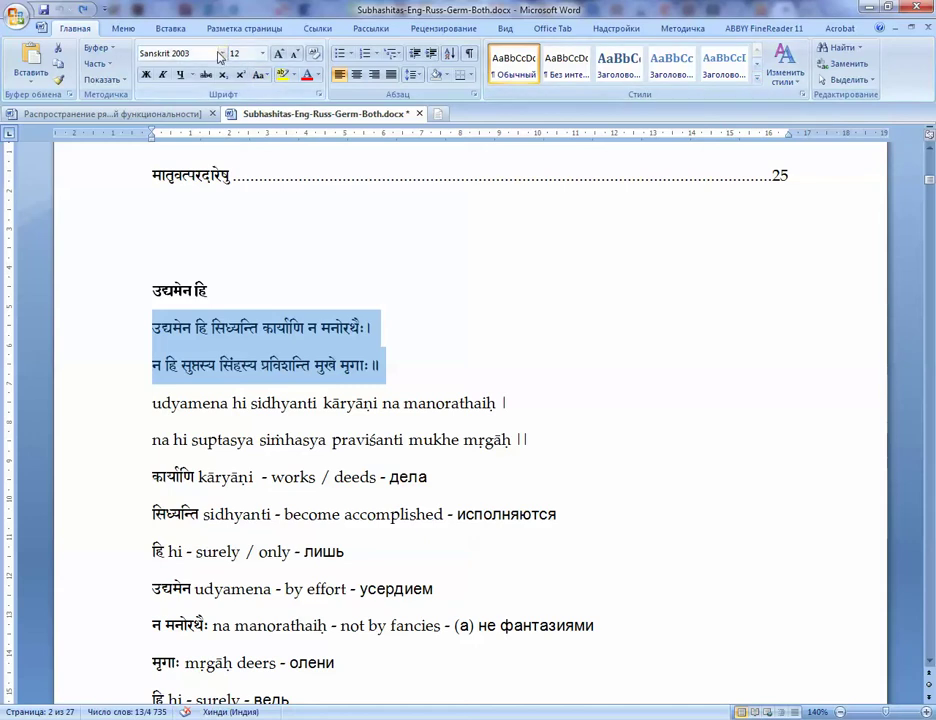
- Set the selected verse lines to the Siddhanta font at 18 pt
{"action": "left_click", "coordinate": [224, 56]}
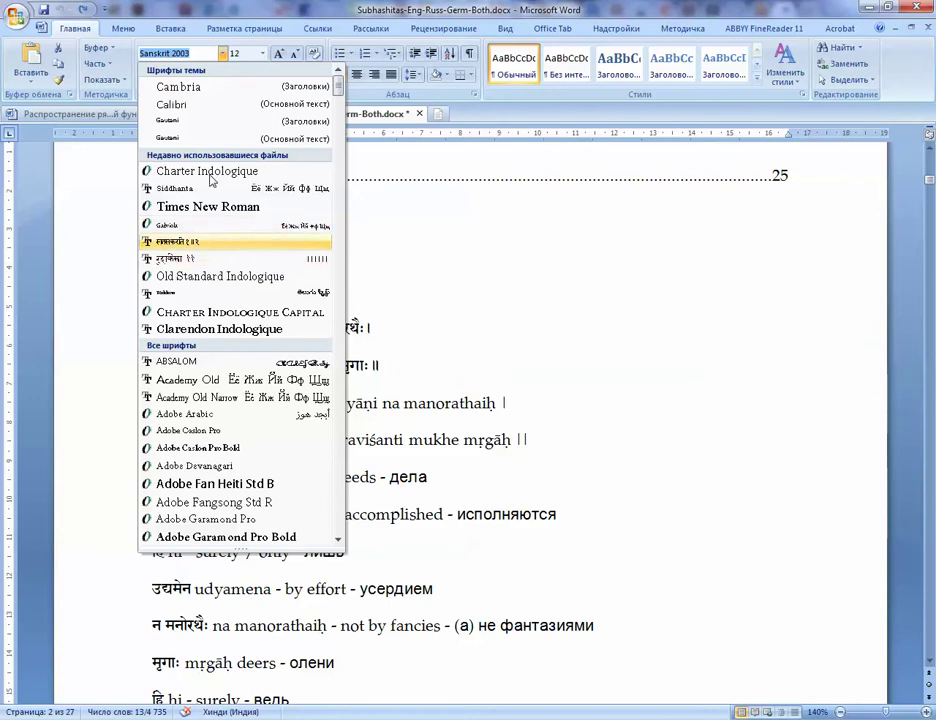
{"action": "type", "text": "sanskrit"}
{"action": "key", "text": "BackSpace"}
{"action": "key", "text": "BackSpace"}
{"action": "key", "text": "BackSpace"}
{"action": "key", "text": "BackSpace"}
{"action": "key", "text": "BackSpace"}
{"action": "key", "text": "BackSpace"}
{"action": "key", "text": "BackSpace"}
{"action": "key", "text": "BackSpace"}
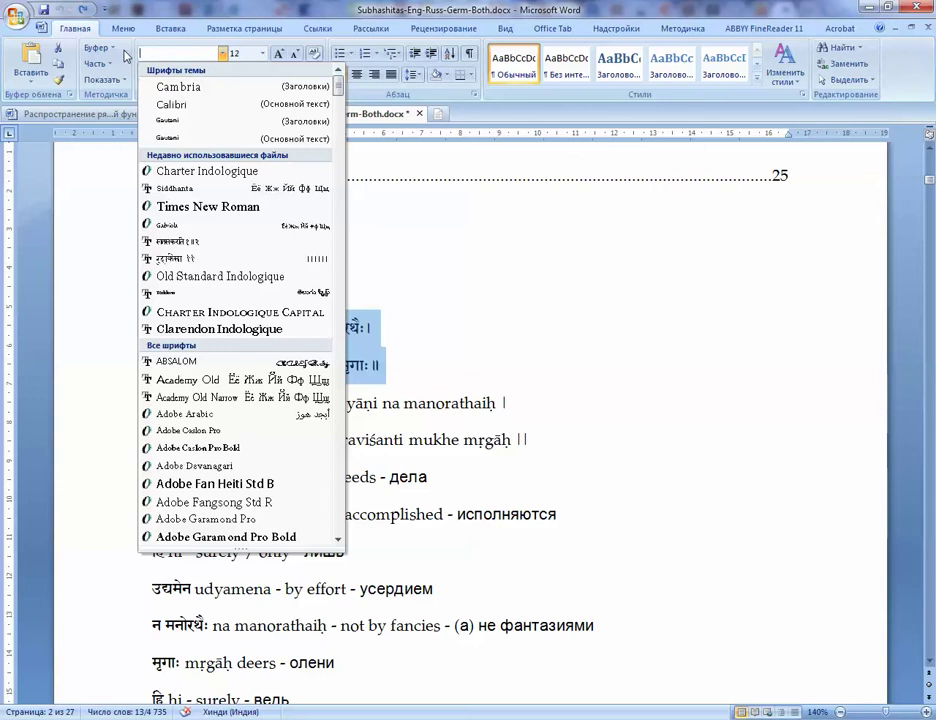
{"action": "type", "text": "siddha"}
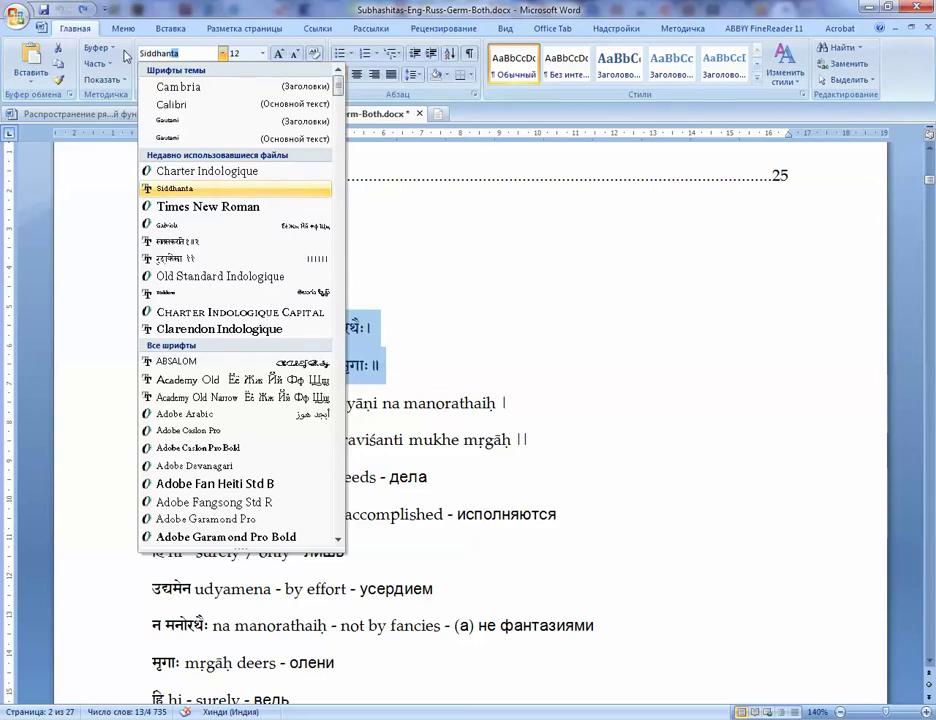
{"action": "key", "text": "Return"}
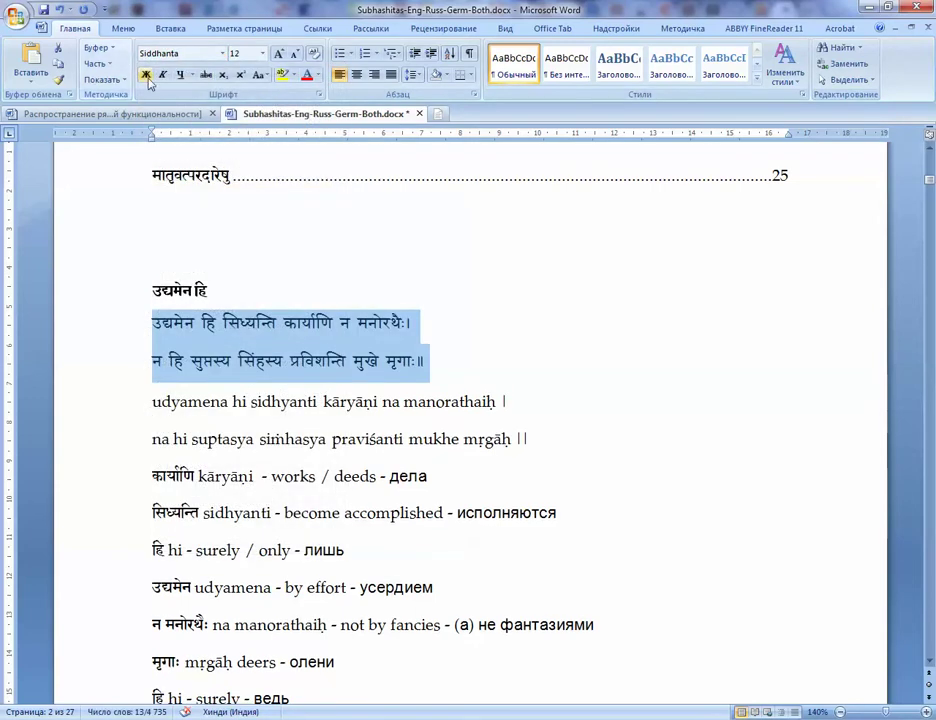
{"action": "left_click", "coordinate": [262, 53]}
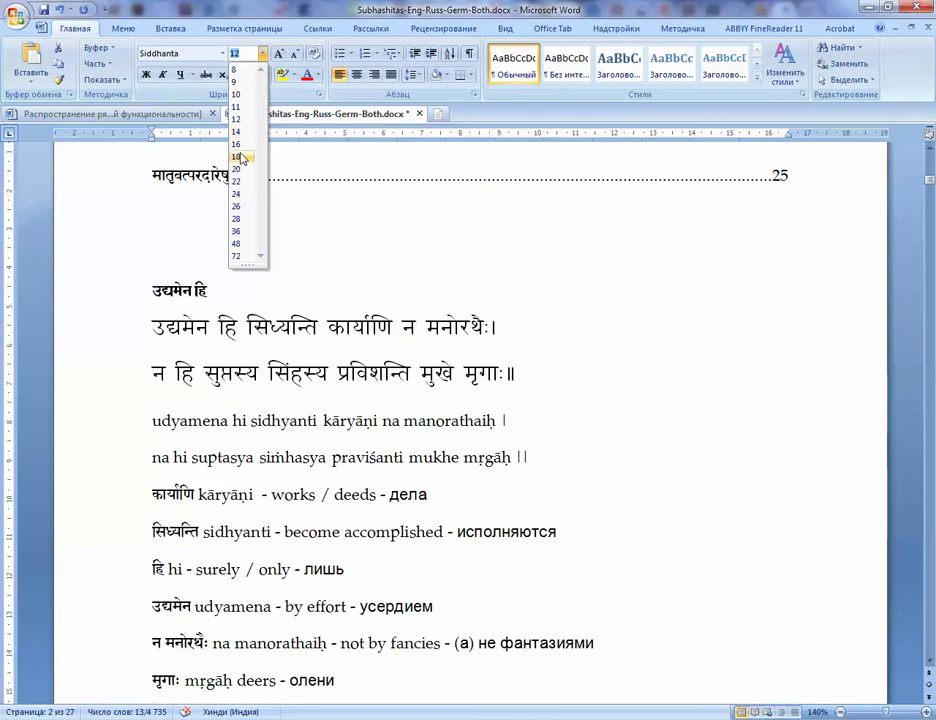
{"action": "left_click", "coordinate": [241, 157]}
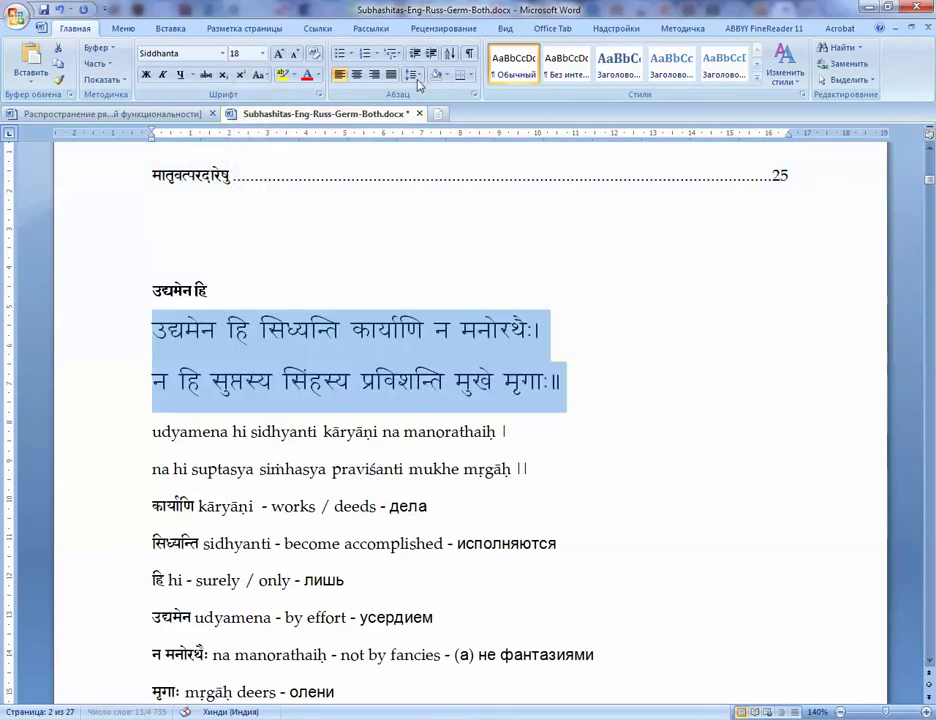
- Give the verse lines single (1.0) line spacing and a red font colour
{"action": "left_click", "coordinate": [414, 74]}
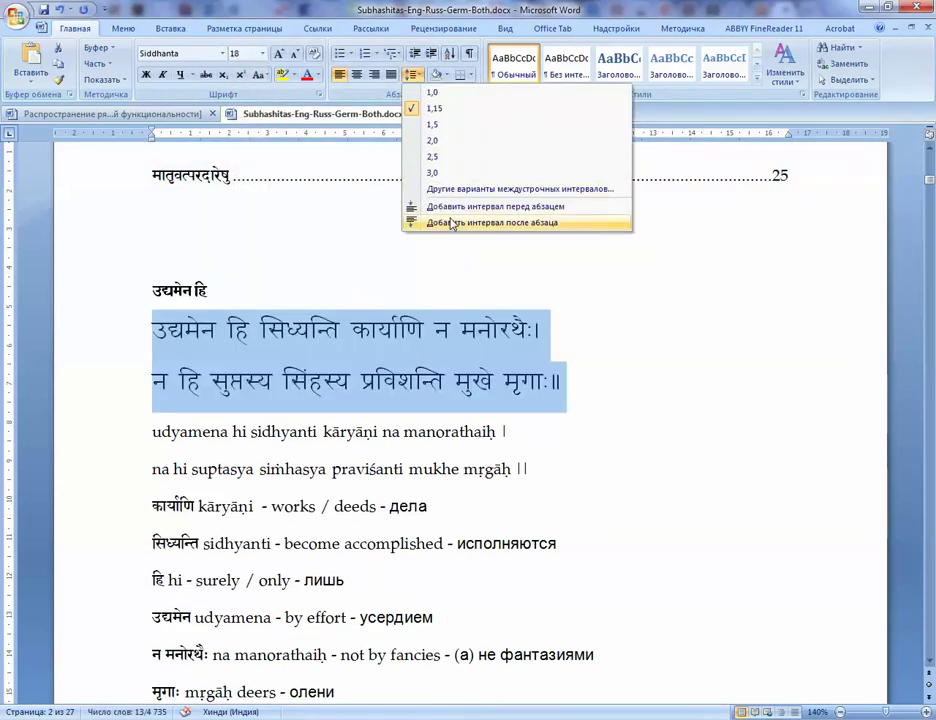
{"action": "left_click", "coordinate": [433, 92]}
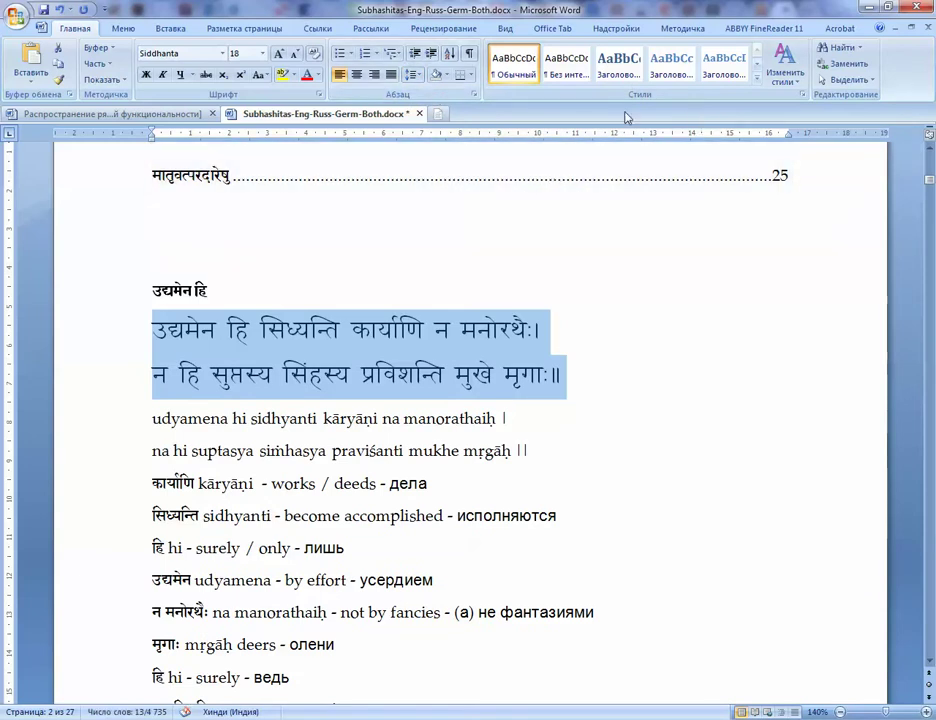
{"action": "left_click", "coordinate": [307, 77]}
{"action": "left_click", "coordinate": [398, 375]}
{"action": "left_click_drag", "start_coordinate": [578, 380], "coordinate": [152, 330]}
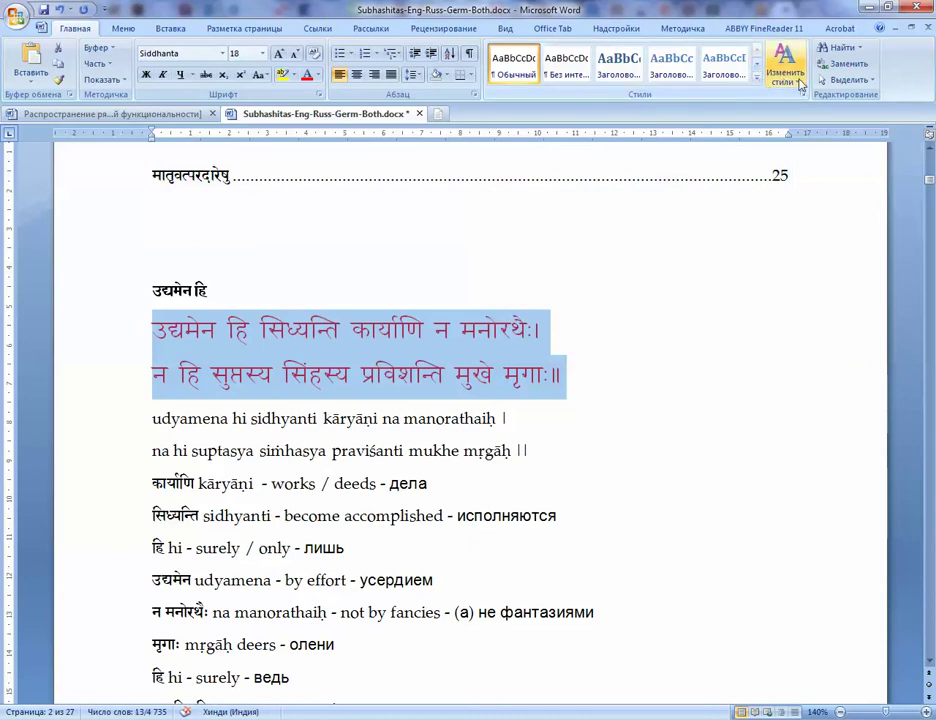
{"action": "left_click", "coordinate": [797, 84]}
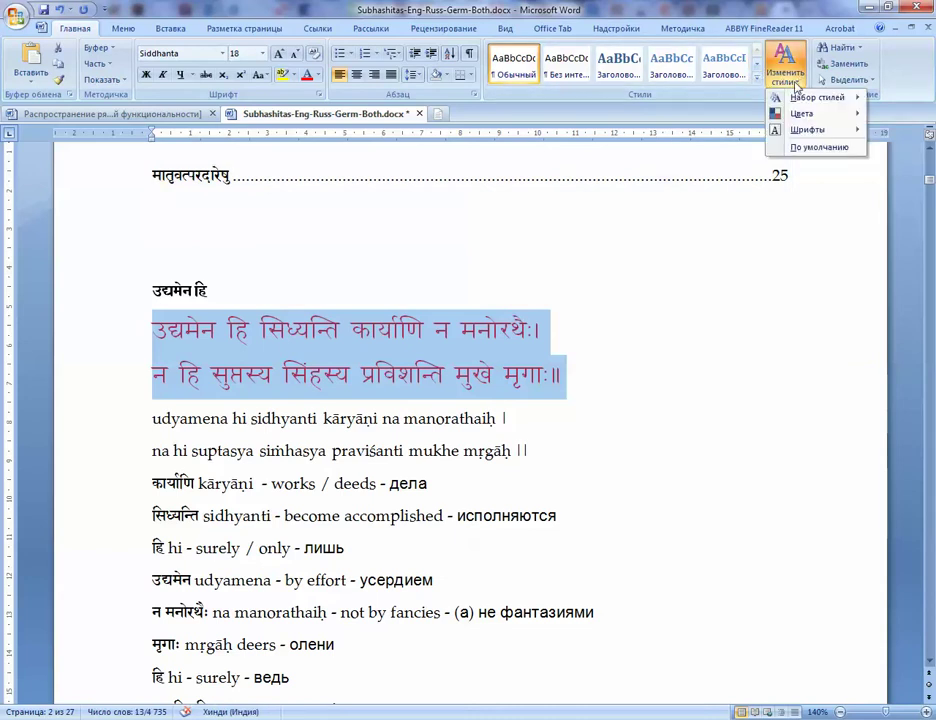
- Save the red Siddhanta verse lines as a new quick style called 'BigRed Devanagari'
{"action": "left_click", "coordinate": [757, 80]}
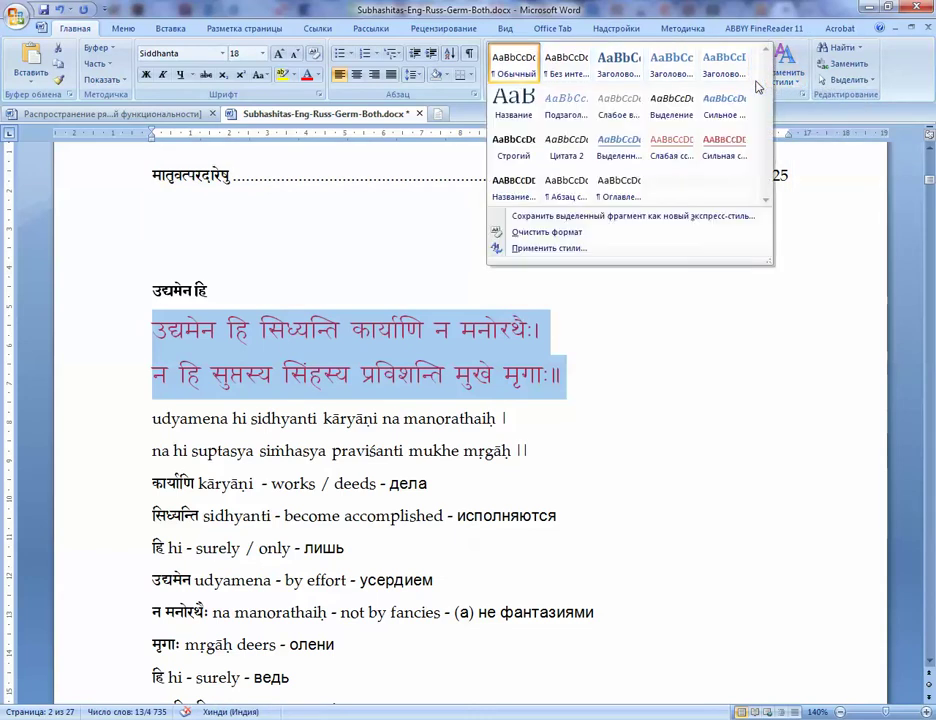
{"action": "left_click", "coordinate": [589, 218]}
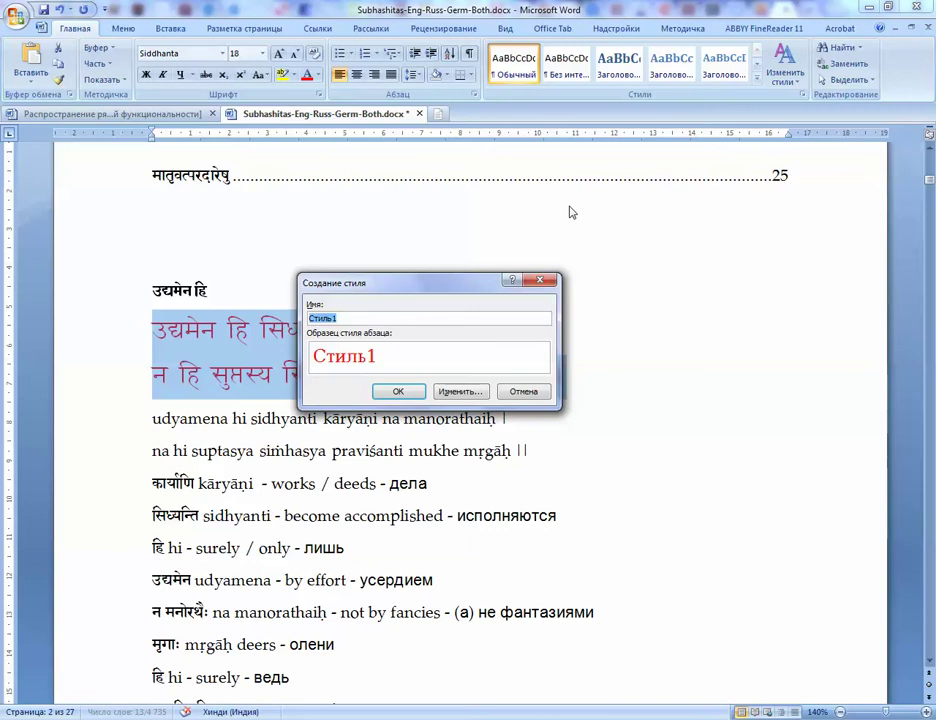
{"action": "type", "text": "Deva"}
{"action": "key", "text": "BackSpace"}
{"action": "type", "text": "BigRed Davanagari"}
{"action": "left_click", "coordinate": [397, 391]}
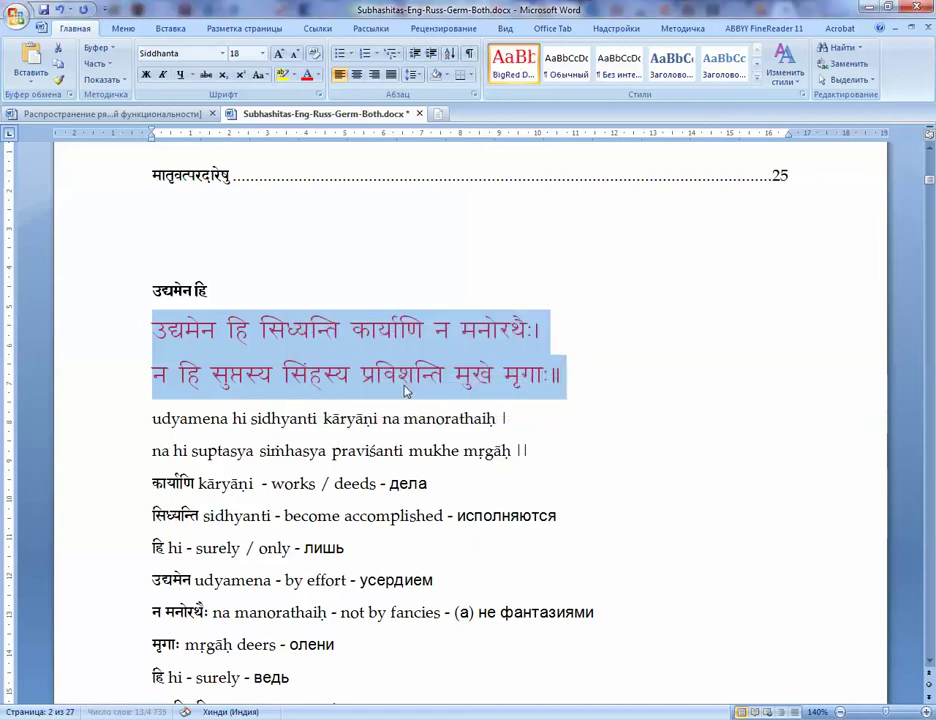
{"action": "left_click", "coordinate": [470, 419]}
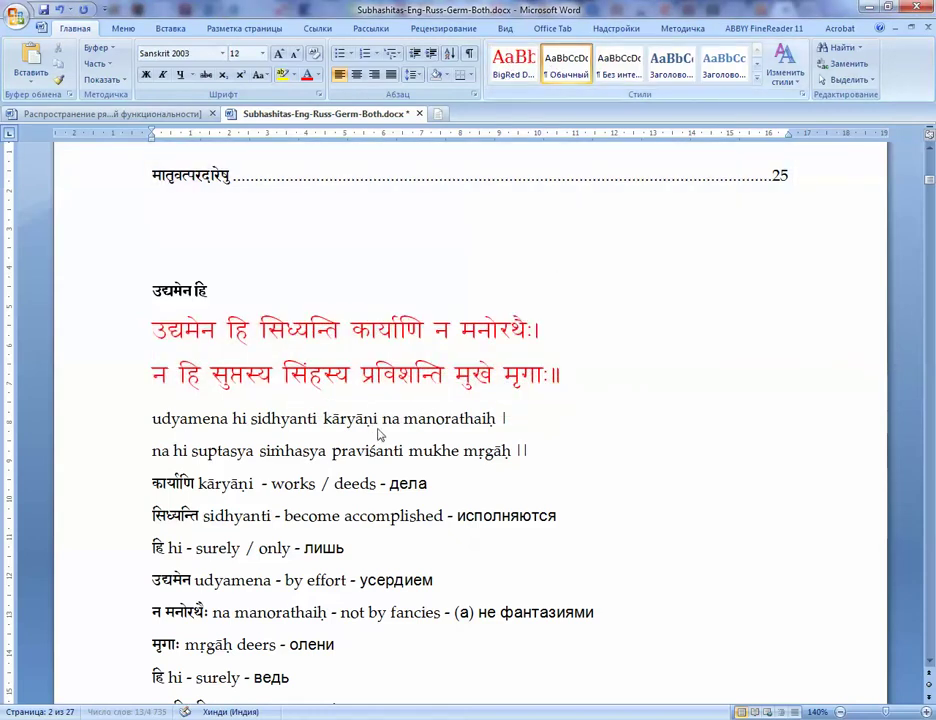
- Apply BigRed Devanagari to the गते शोकं न selection, then undo it for covering too much
{"action": "scroll", "coordinate": [378, 431], "scroll_direction": "down", "scroll_amount": 3}
{"action": "scroll", "coordinate": [378, 431], "scroll_direction": "down", "scroll_amount": 9}
{"action": "left_click_drag", "start_coordinate": [152, 343], "coordinate": [363, 441]}
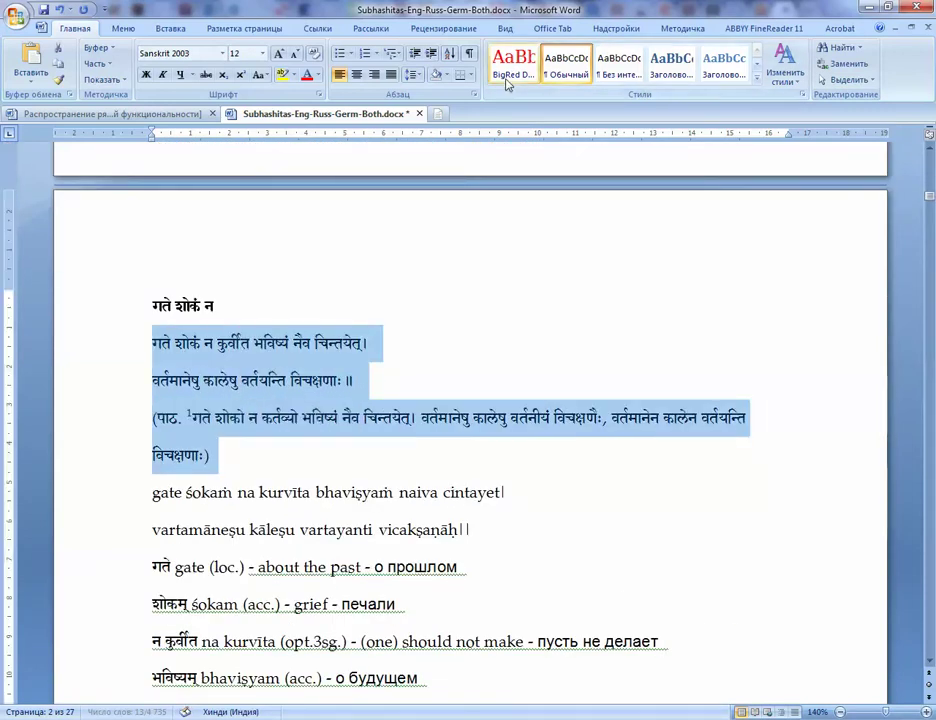
{"action": "left_click", "coordinate": [513, 62]}
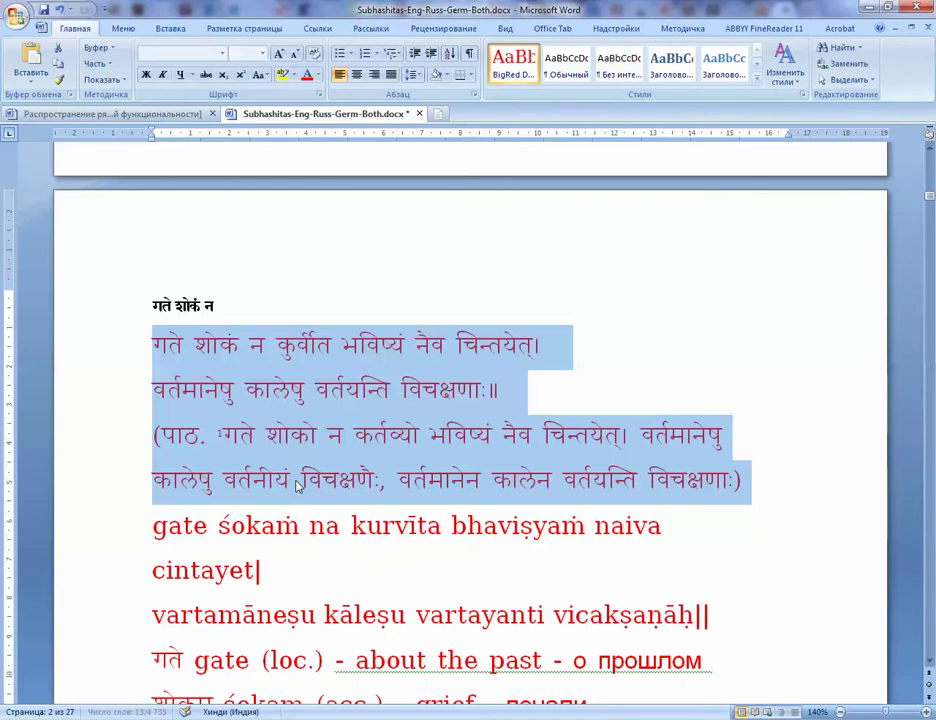
{"action": "scroll", "coordinate": [421, 533], "scroll_direction": "down", "scroll_amount": 2}
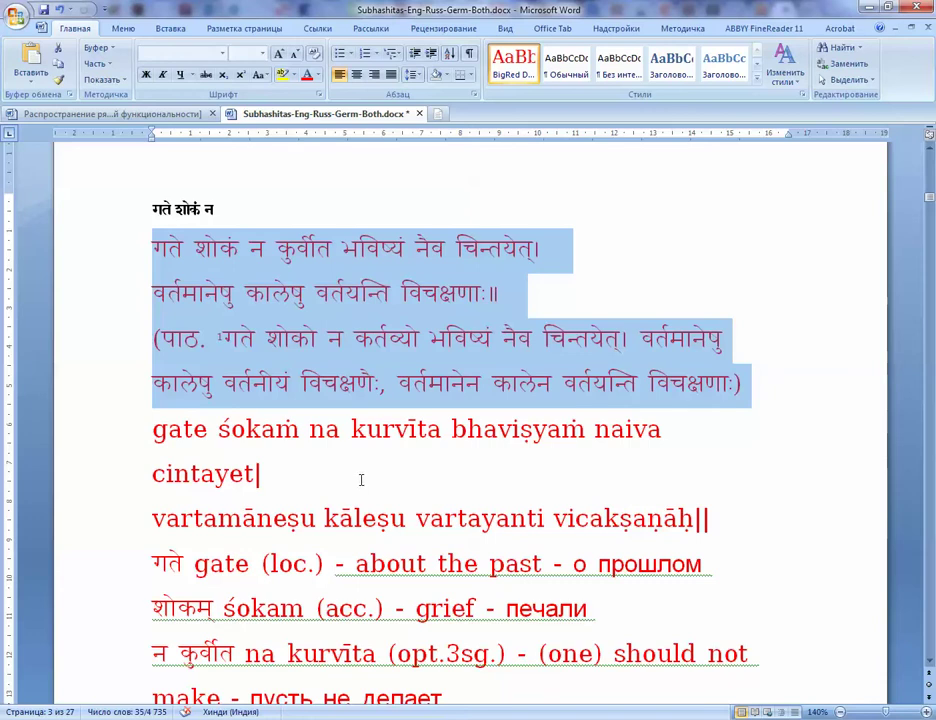
{"action": "left_click", "coordinate": [57, 9]}
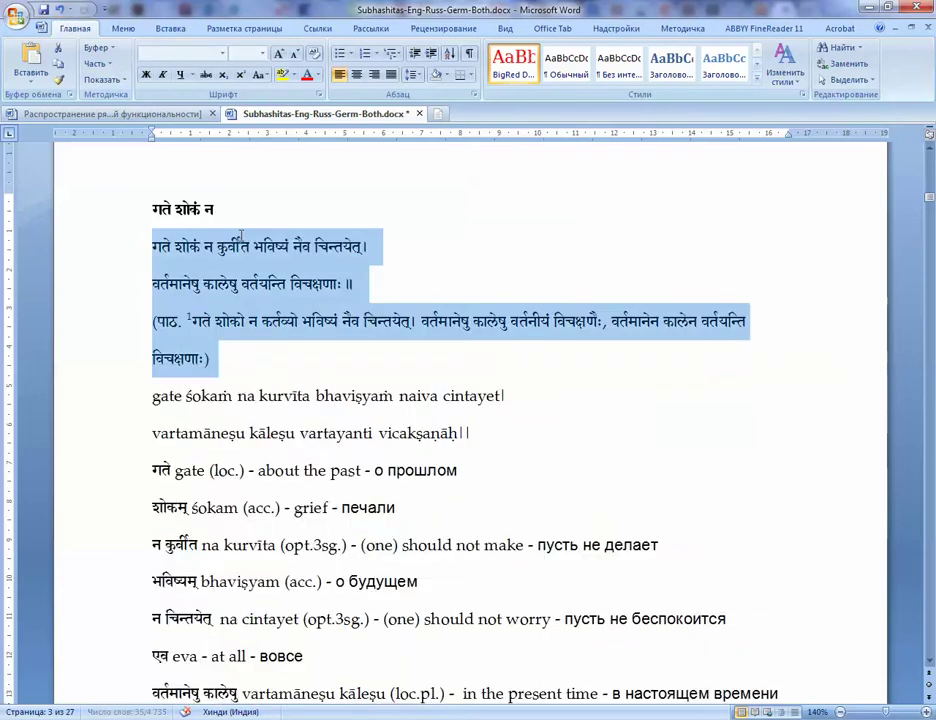
- Apply BigRed Devanagari to only the two Devanagari lines of the गते शोकं न verse
{"action": "left_click_drag", "start_coordinate": [155, 244], "coordinate": [405, 280]}
{"action": "left_click", "coordinate": [530, 62]}
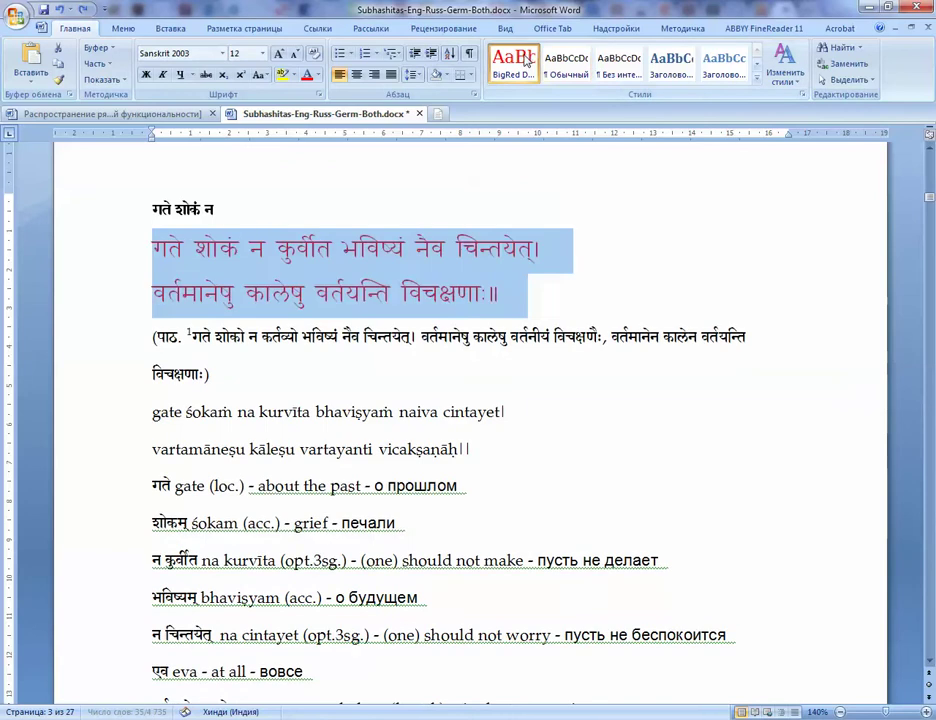
{"action": "left_click", "coordinate": [300, 245]}
{"action": "scroll", "coordinate": [470, 400], "scroll_direction": "up", "scroll_amount": 3}
{"action": "scroll", "coordinate": [495, 443], "scroll_direction": "up", "scroll_amount": 10}
{"action": "left_click", "coordinate": [323, 375]}
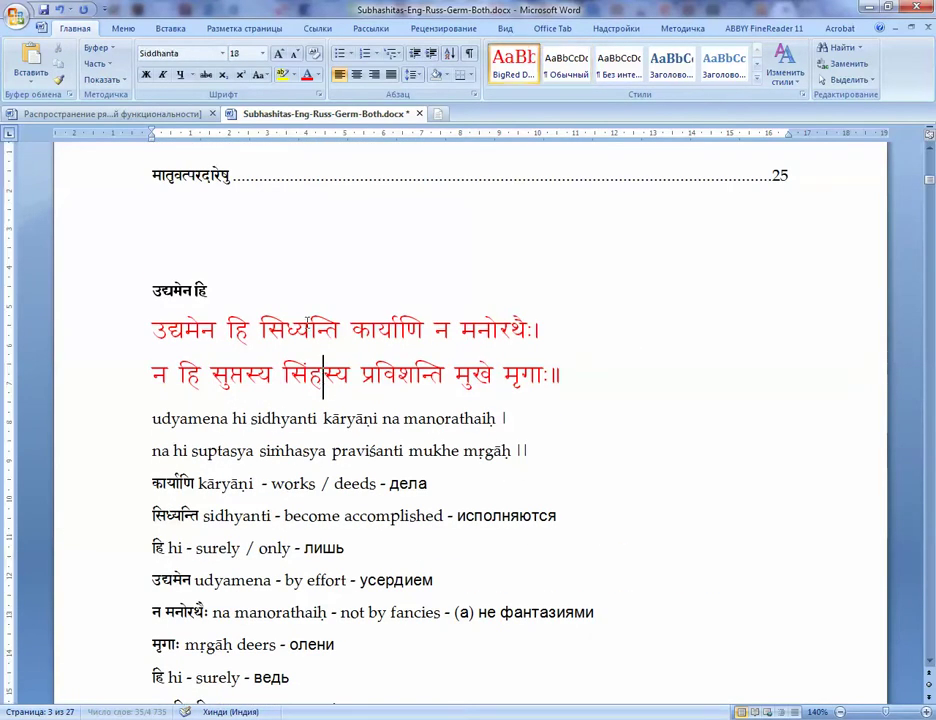
- Modify the BigRed Devanagari style to use a 20 pt font size
{"action": "right_click", "coordinate": [530, 80]}
{"action": "left_click", "coordinate": [545, 101]}
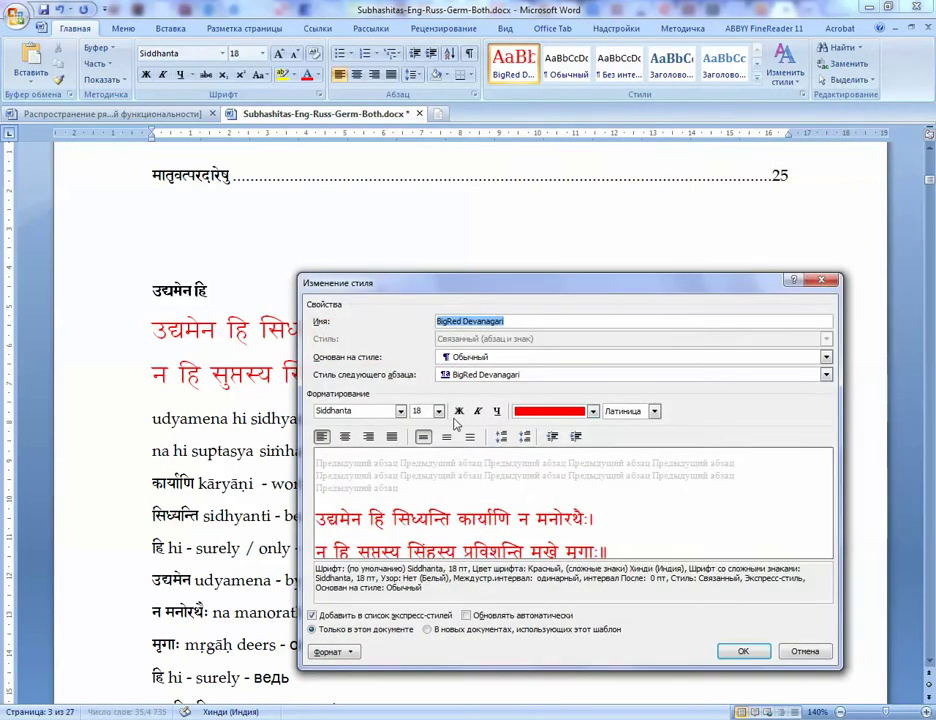
{"action": "left_click", "coordinate": [438, 411]}
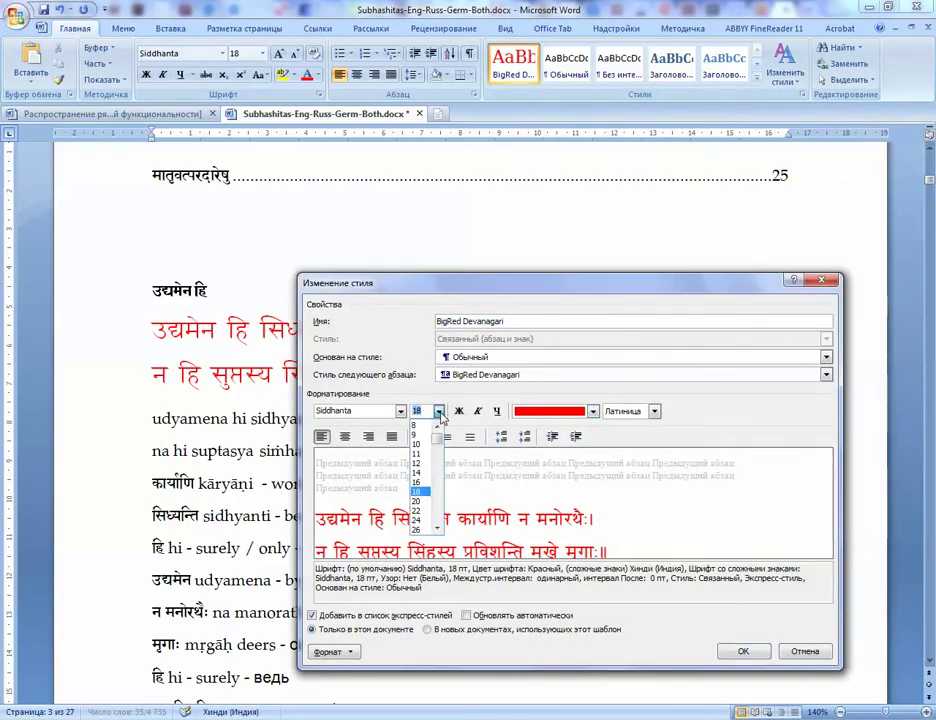
{"action": "left_click", "coordinate": [424, 496]}
{"action": "left_click", "coordinate": [743, 651]}
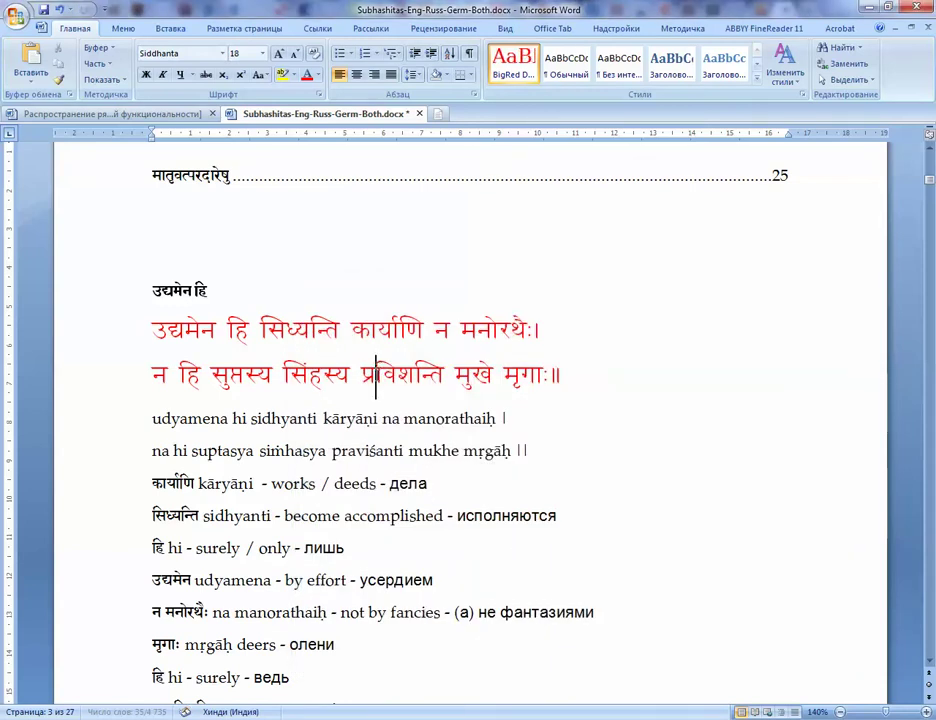
- Turn on Automatically update for the BigRed Devanagari style
{"action": "left_click", "coordinate": [380, 378]}
{"action": "right_click", "coordinate": [514, 66]}
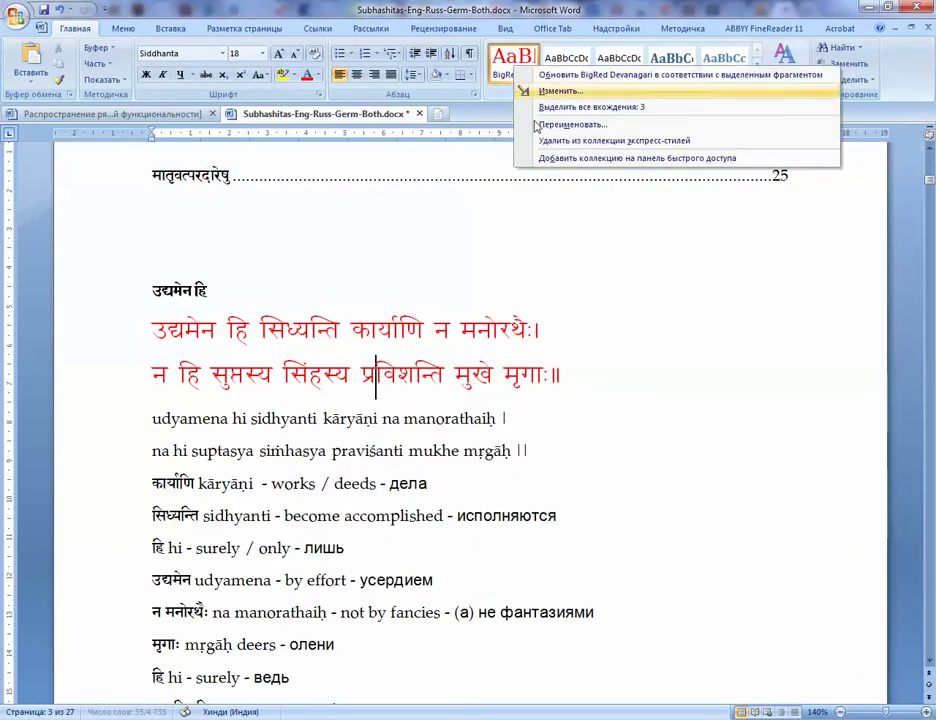
{"action": "left_click", "coordinate": [561, 91]}
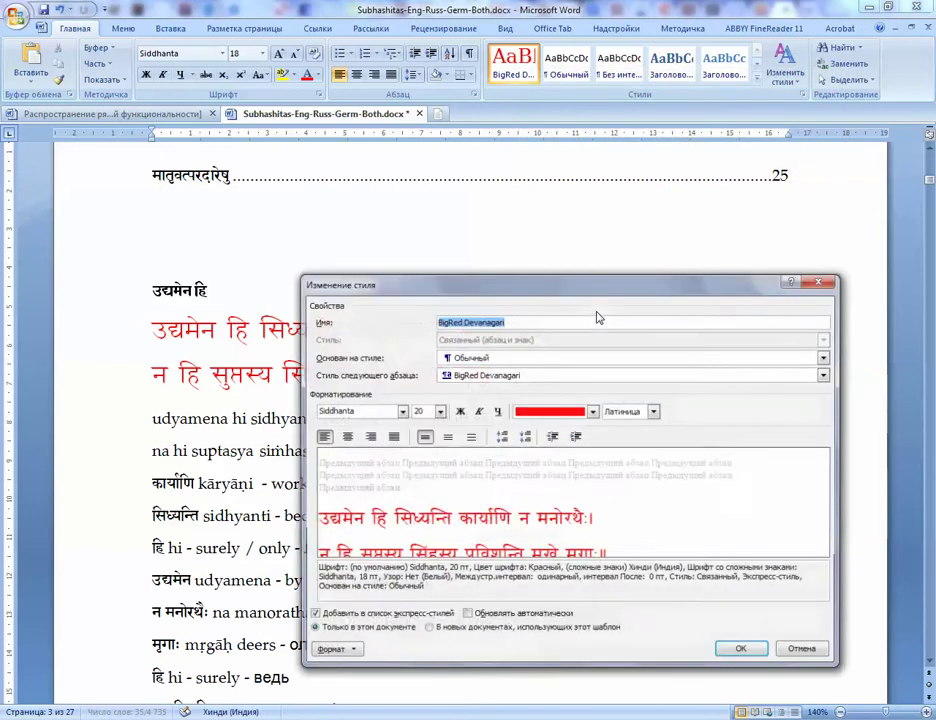
{"action": "left_click", "coordinate": [466, 615]}
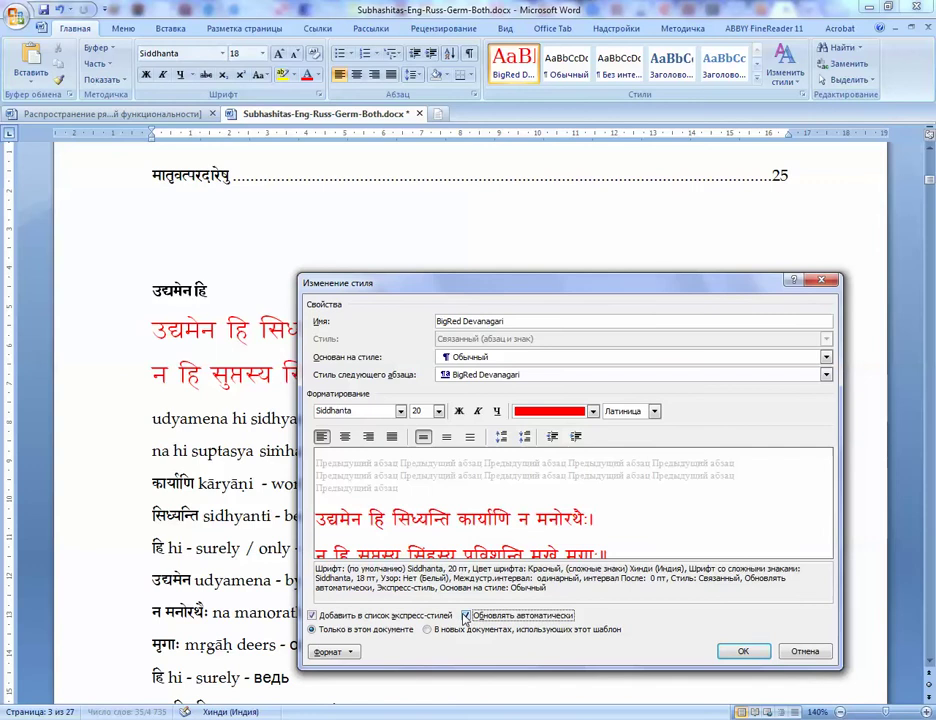
{"action": "left_click", "coordinate": [740, 651]}
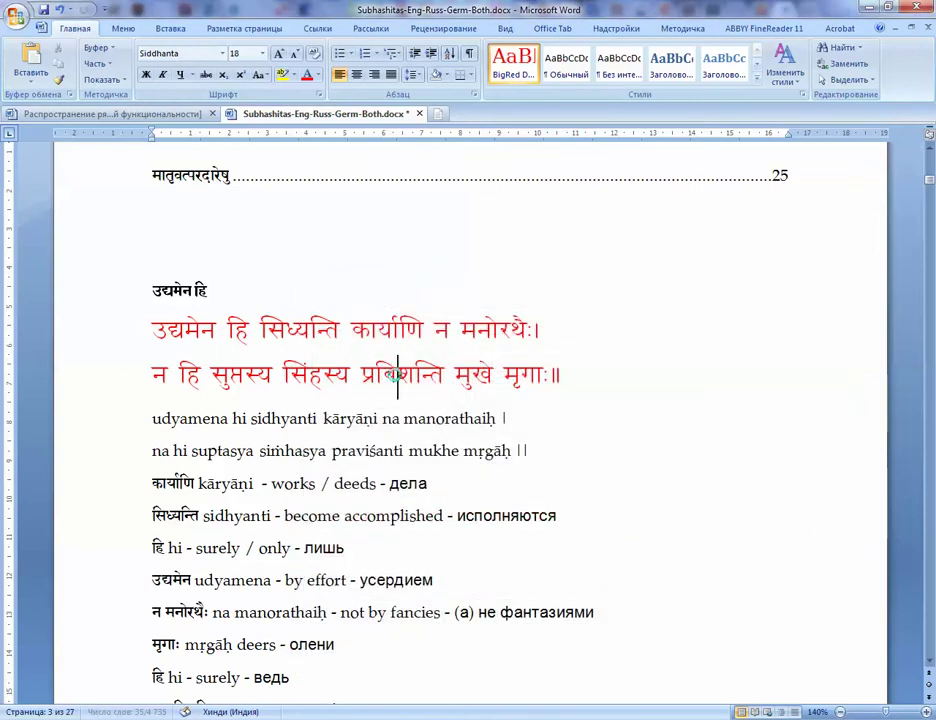
{"action": "scroll", "coordinate": [424, 572], "scroll_direction": "down", "scroll_amount": 5}
{"action": "scroll", "coordinate": [424, 572], "scroll_direction": "down", "scroll_amount": 3}
- Set the text from the transliteration down to the German translation in Charter Indologique
{"action": "left_click", "coordinate": [324, 442]}
{"action": "scroll", "coordinate": [378, 584], "scroll_direction": "up", "scroll_amount": 3}
{"action": "scroll", "coordinate": [378, 584], "scroll_direction": "up", "scroll_amount": 6}
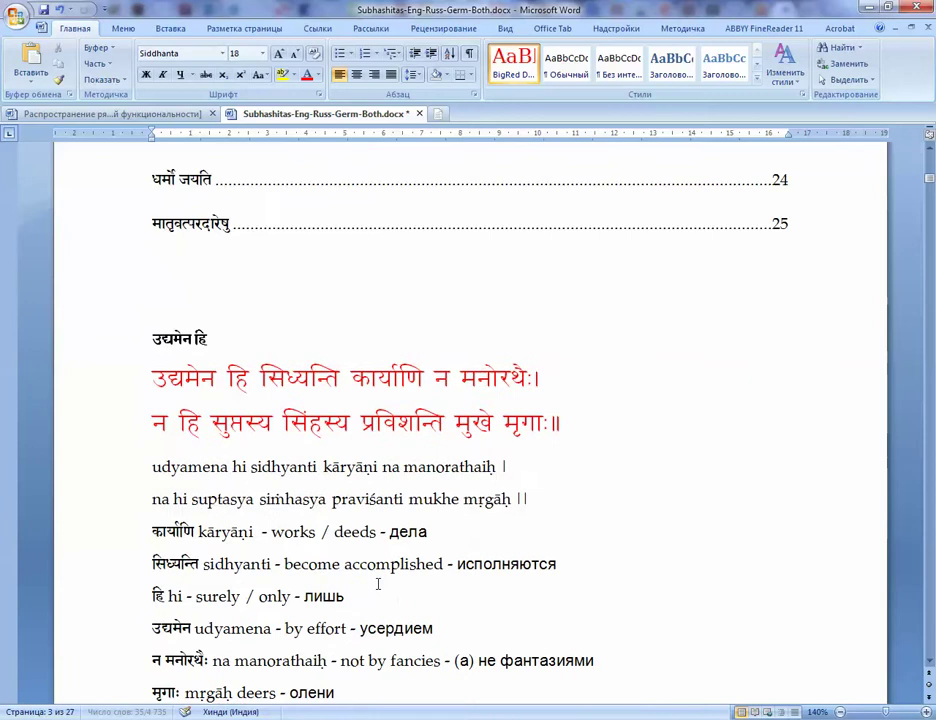
{"action": "scroll", "coordinate": [370, 565], "scroll_direction": "down", "scroll_amount": 1}
{"action": "left_click_drag", "start_coordinate": [150, 370], "coordinate": [347, 557]}
{"action": "scroll", "coordinate": [246, 386], "scroll_direction": "down", "scroll_amount": 3}
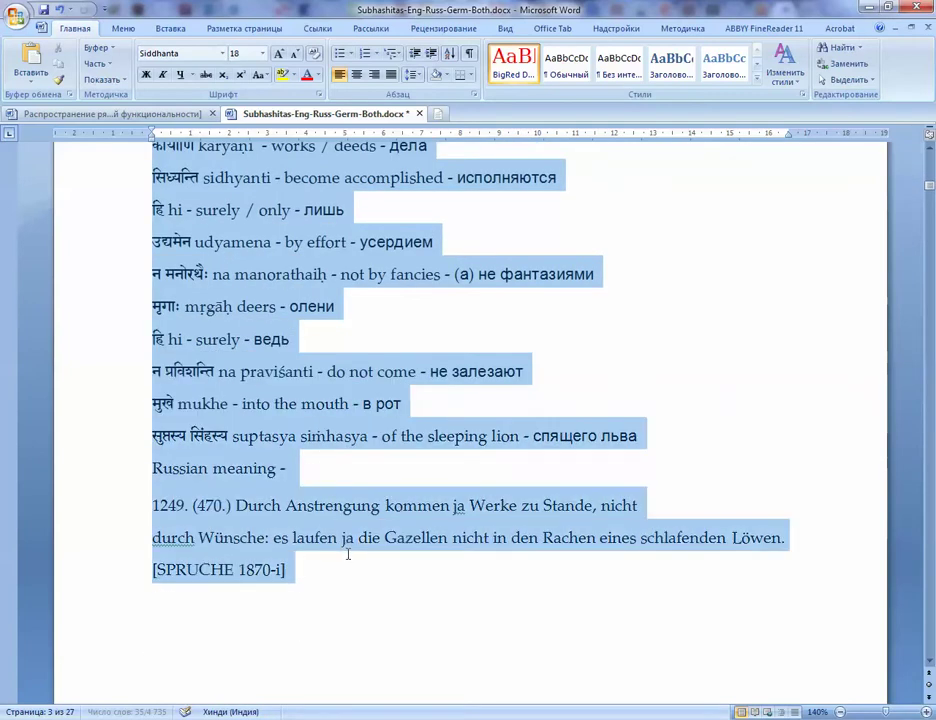
{"action": "scroll", "coordinate": [238, 352], "scroll_direction": "up", "scroll_amount": 2}
{"action": "left_click", "coordinate": [233, 308]}
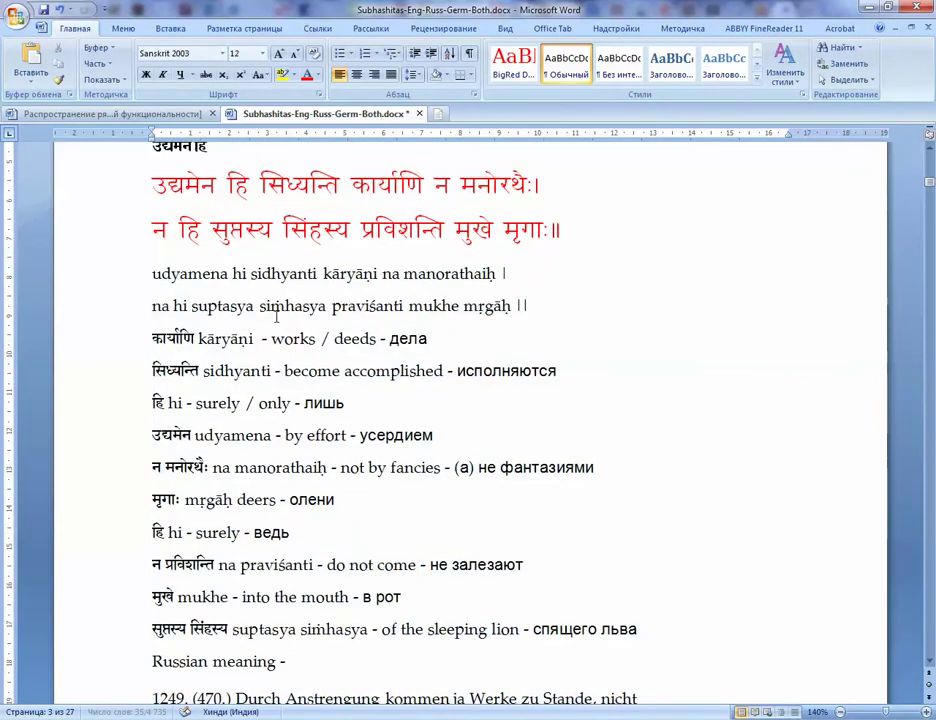
{"action": "triple_click", "coordinate": [155, 277]}
{"action": "scroll", "coordinate": [274, 257], "scroll_direction": "down", "scroll_amount": 4}
{"action": "left_click_drag", "start_coordinate": [155, 277], "coordinate": [322, 441]}
{"action": "scroll", "coordinate": [300, 400], "scroll_direction": "up", "scroll_amount": 3}
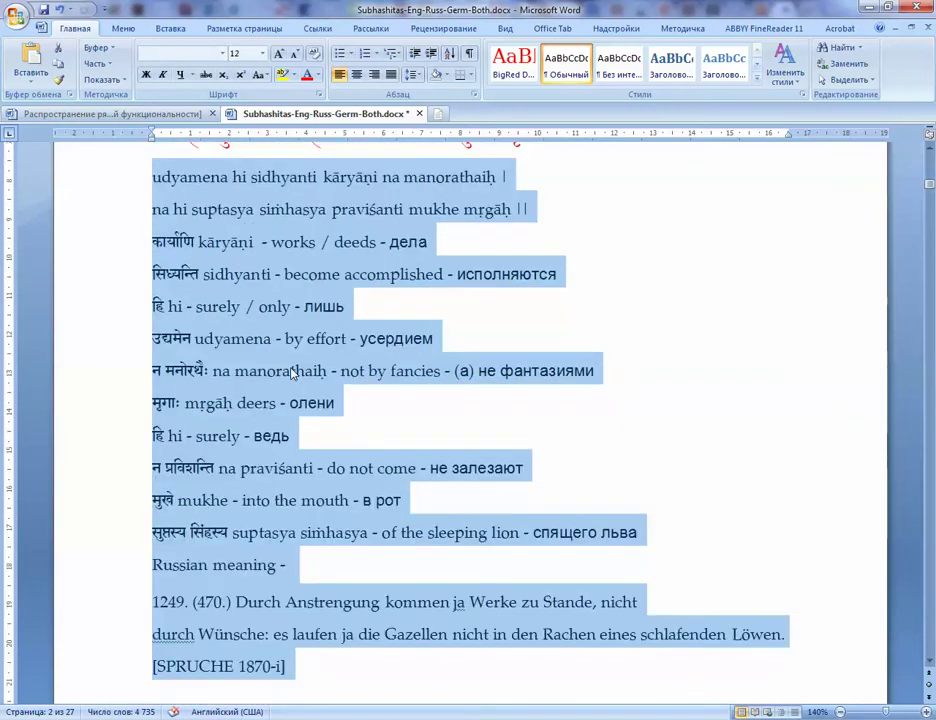
{"action": "left_click", "coordinate": [224, 54]}
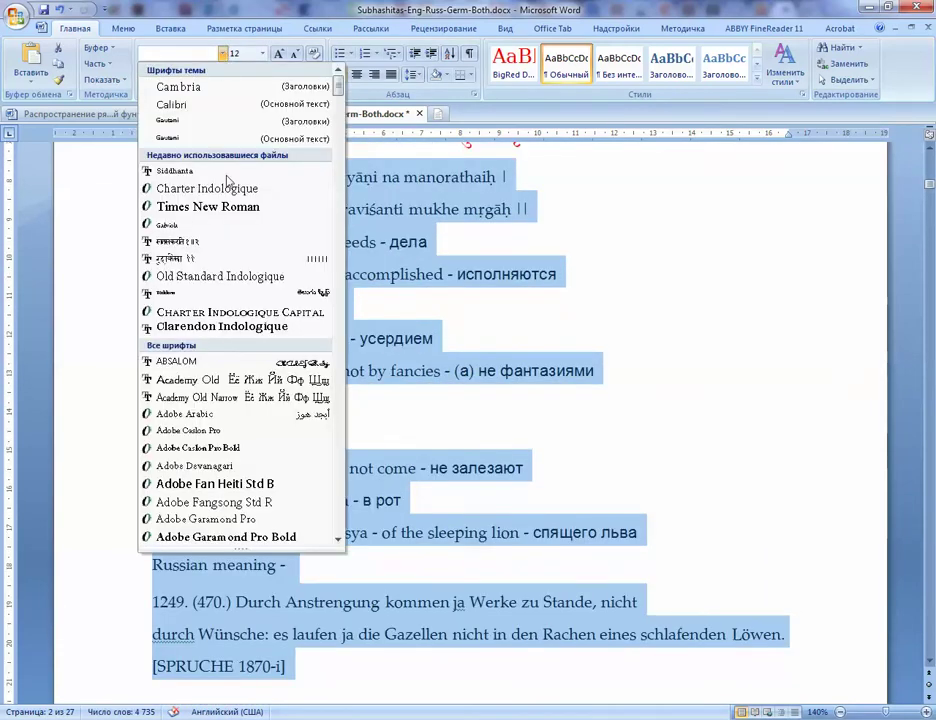
{"action": "left_click", "coordinate": [170, 184]}
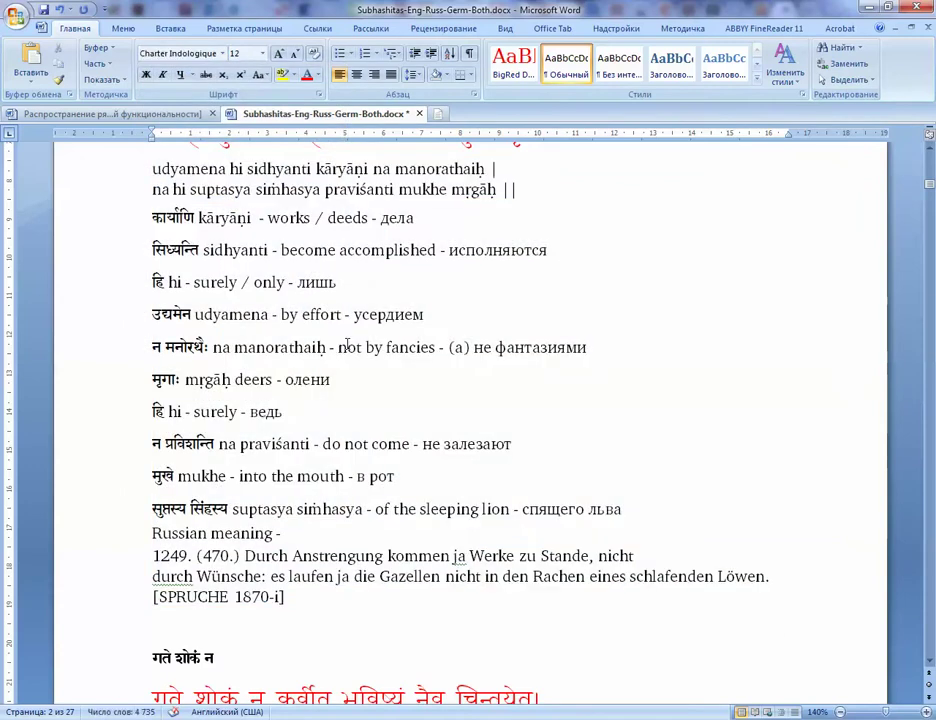
- Make the two transliteration lines italic
{"action": "scroll", "coordinate": [341, 345], "scroll_direction": "down", "scroll_amount": 4}
{"action": "scroll", "coordinate": [348, 345], "scroll_direction": "up", "scroll_amount": 5}
{"action": "scroll", "coordinate": [441, 271], "scroll_direction": "up", "scroll_amount": 2}
{"action": "scroll", "coordinate": [191, 258], "scroll_direction": "down", "scroll_amount": 2}
{"action": "left_click_drag", "start_coordinate": [153, 266], "coordinate": [512, 288]}
{"action": "scroll", "coordinate": [500, 302], "scroll_direction": "up", "scroll_amount": 2}
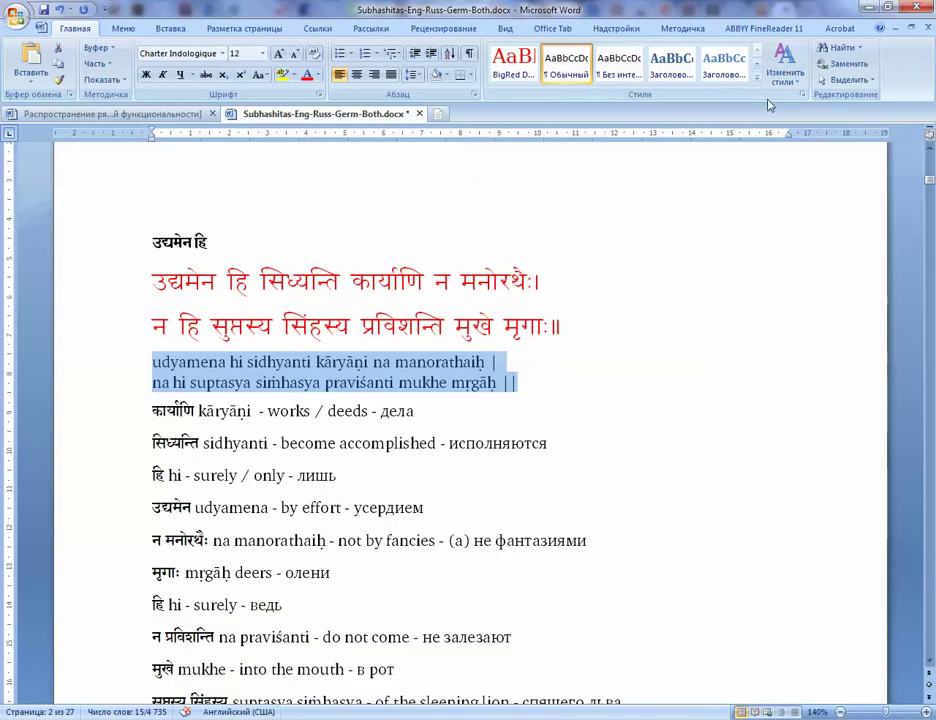
{"action": "left_click", "coordinate": [164, 76]}
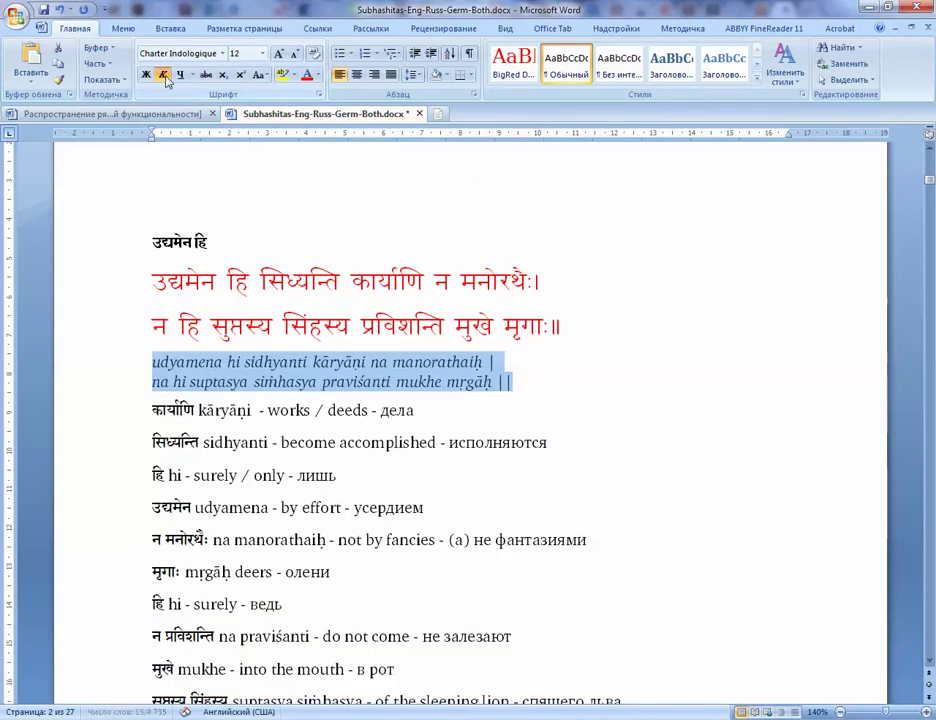
- Save the italic transliteration as a new quick style named 'IAST italics'
{"action": "left_click", "coordinate": [757, 86]}
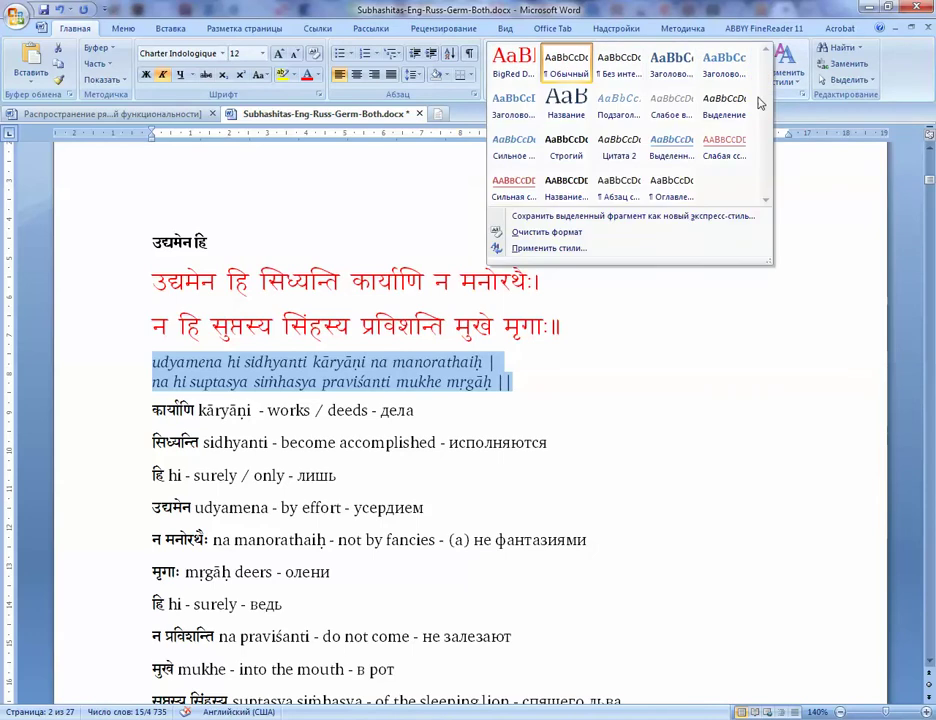
{"action": "left_click", "coordinate": [565, 218]}
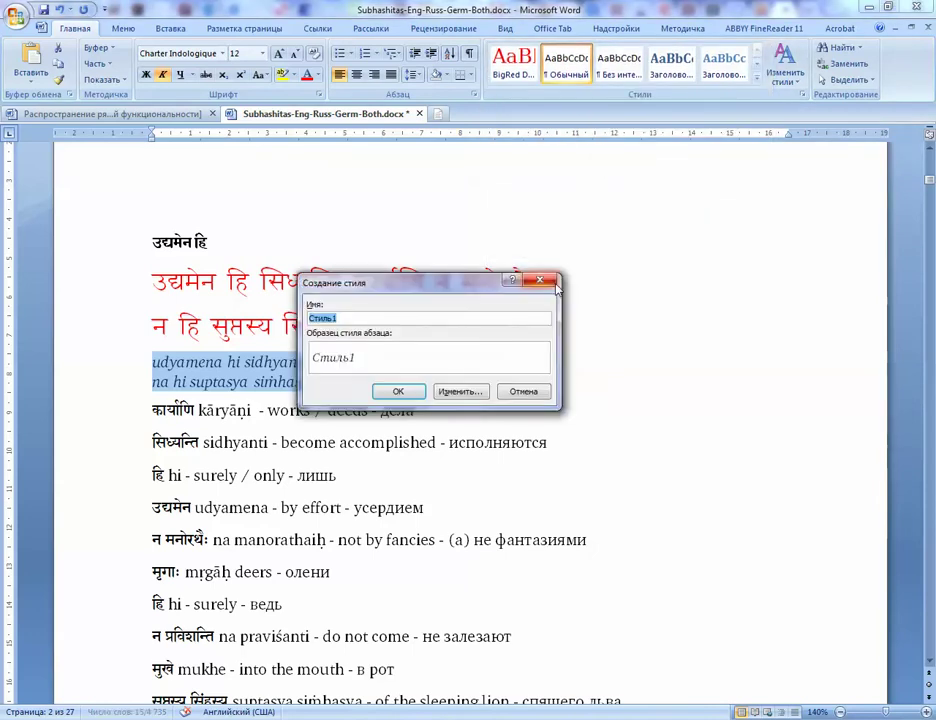
{"action": "type", "text": "IAST"}
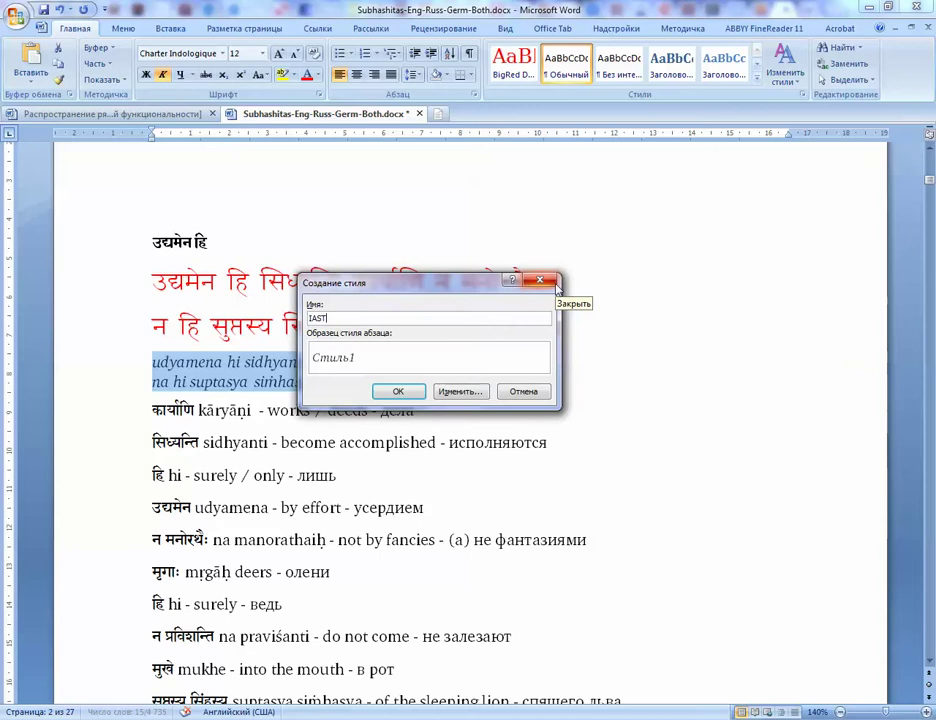
{"action": "type", "text": " italics"}
{"action": "left_click", "coordinate": [398, 391]}
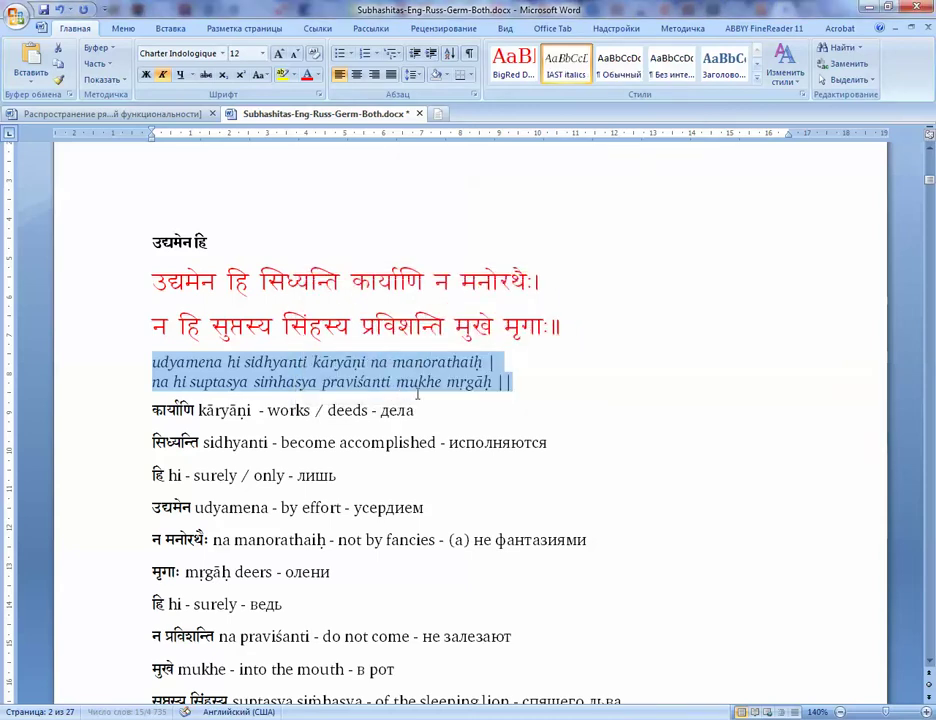
{"action": "left_click", "coordinate": [404, 421]}
- Apply IAST italics to the two gate śokaṁ transliteration lines
{"action": "scroll", "coordinate": [404, 421], "scroll_direction": "down", "scroll_amount": 15}
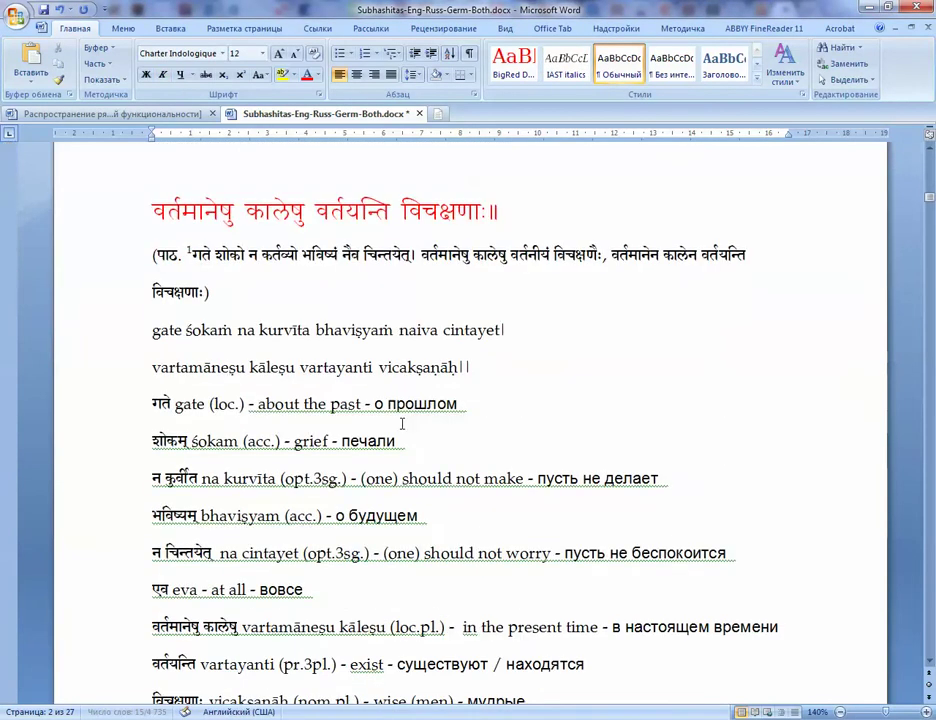
{"action": "left_click_drag", "start_coordinate": [153, 341], "coordinate": [506, 370]}
{"action": "left_click", "coordinate": [566, 64]}
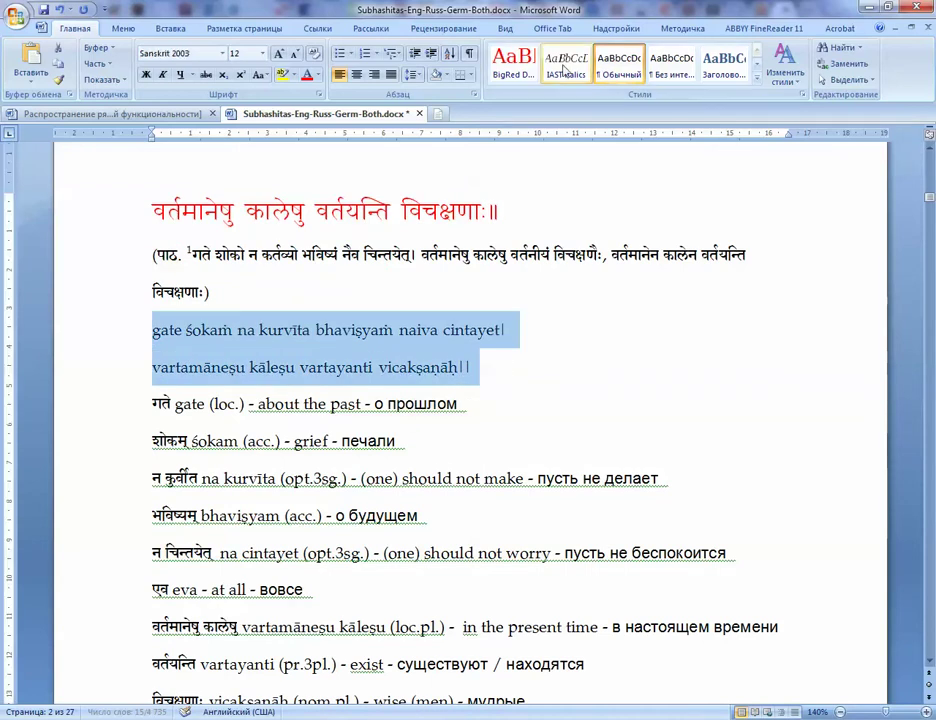
{"action": "left_click", "coordinate": [365, 435]}
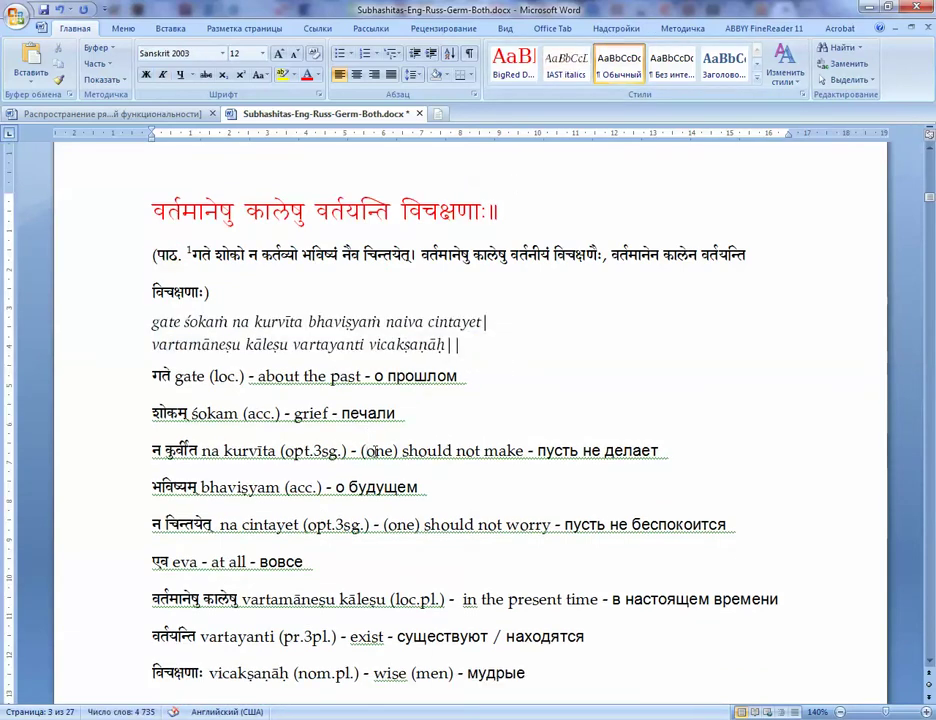
{"action": "scroll", "coordinate": [372, 451], "scroll_direction": "up", "scroll_amount": 15}
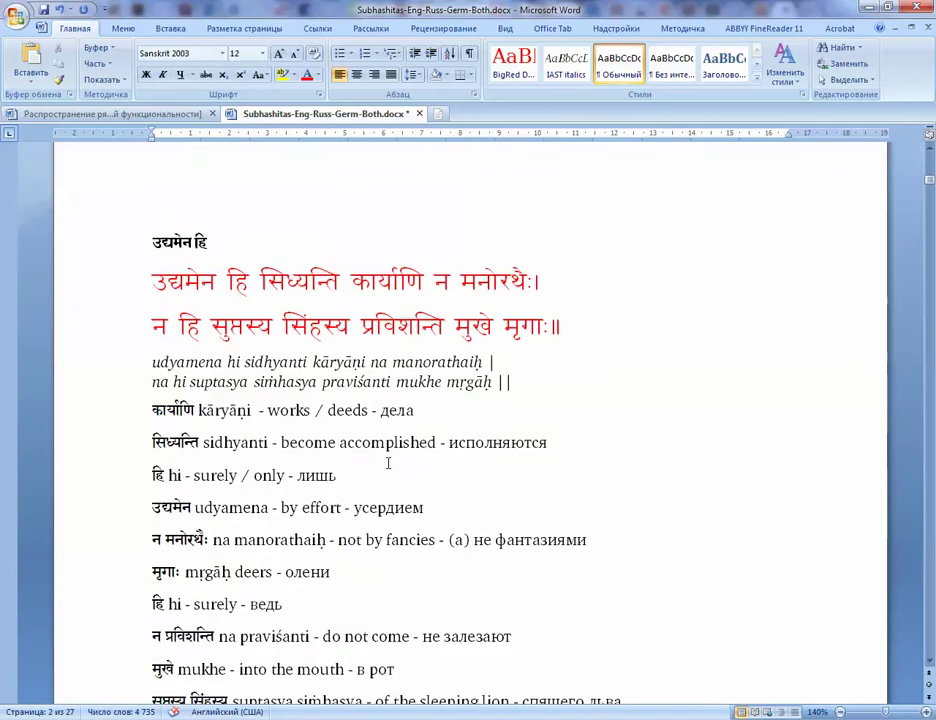
{"action": "scroll", "coordinate": [388, 462], "scroll_direction": "down", "scroll_amount": 3}
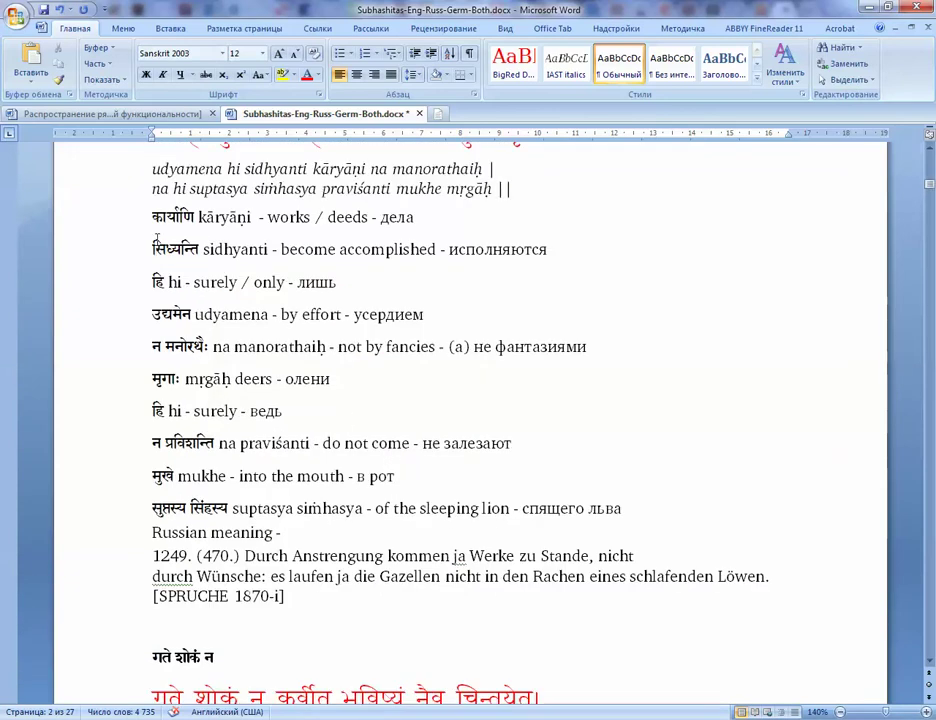
{"action": "left_click_drag", "start_coordinate": [148, 216], "coordinate": [198, 216]}
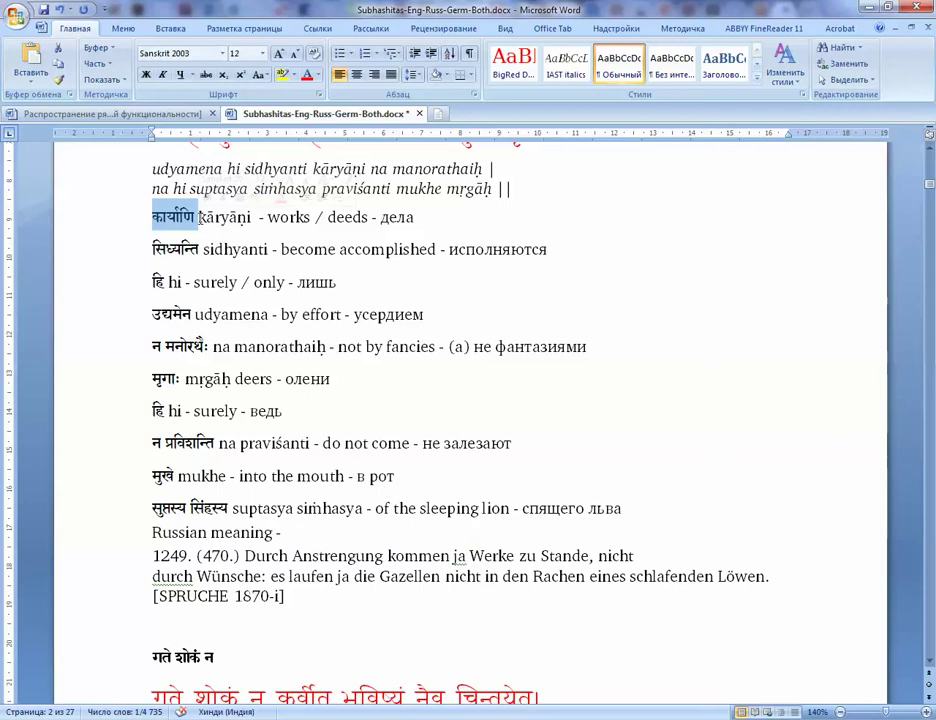
{"action": "left_click", "coordinate": [118, 114]}
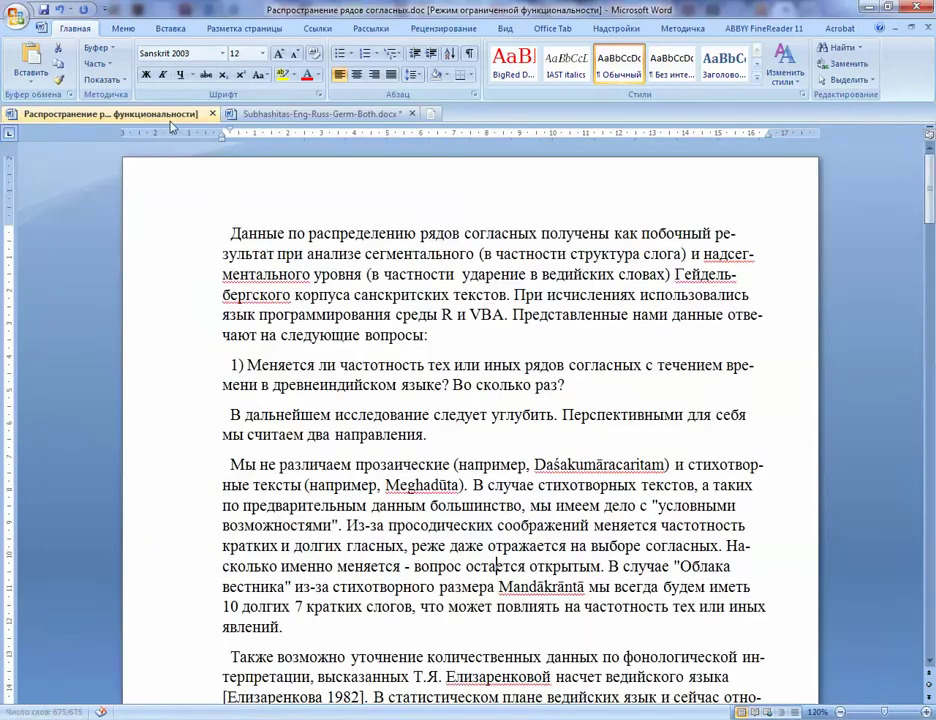
{"action": "left_click", "coordinate": [758, 81]}
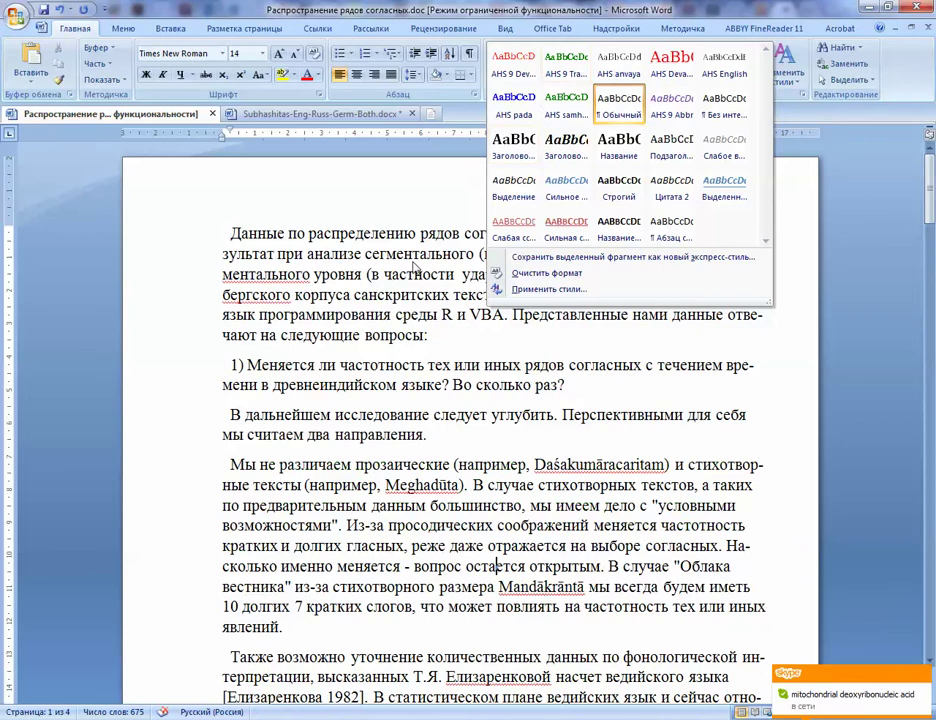
{"action": "left_click", "coordinate": [413, 266]}
{"action": "left_click", "coordinate": [292, 117]}
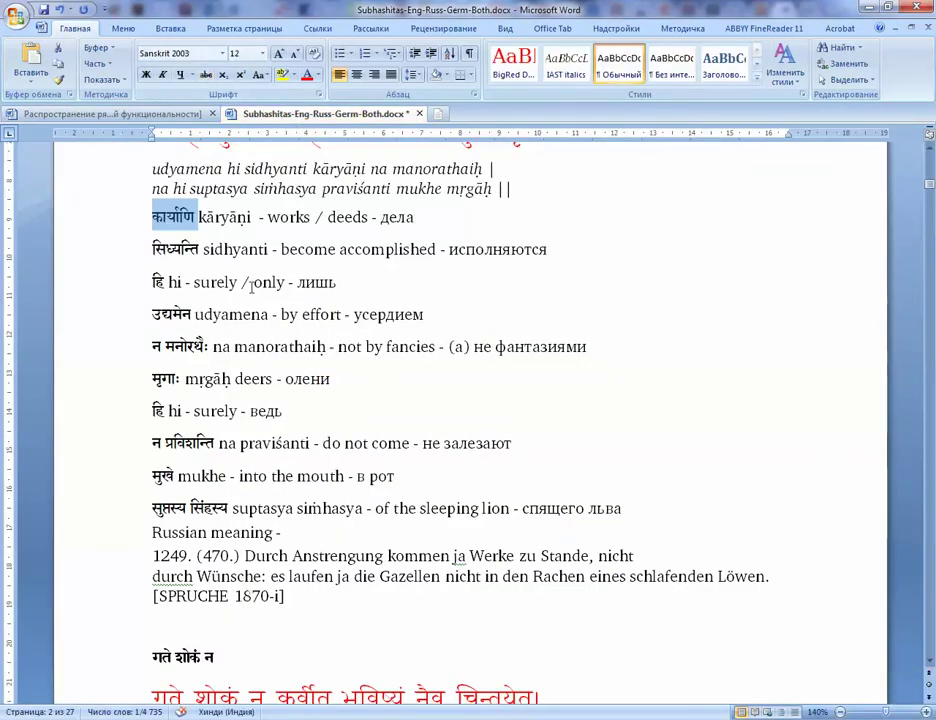
- Try bulleting the glossary, undo it, and add an empty paragraph above the glossary
{"action": "left_click", "coordinate": [240, 314]}
{"action": "left_click_drag", "start_coordinate": [152, 217], "coordinate": [611, 512]}
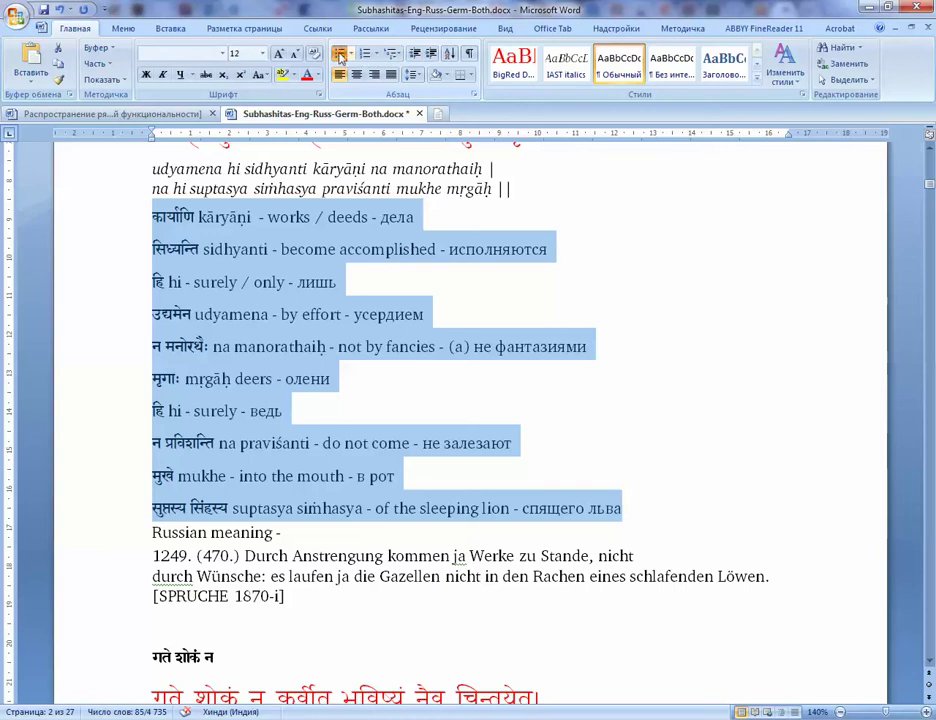
{"action": "left_click", "coordinate": [340, 55]}
{"action": "scroll", "coordinate": [362, 320], "scroll_direction": "up", "scroll_amount": 3}
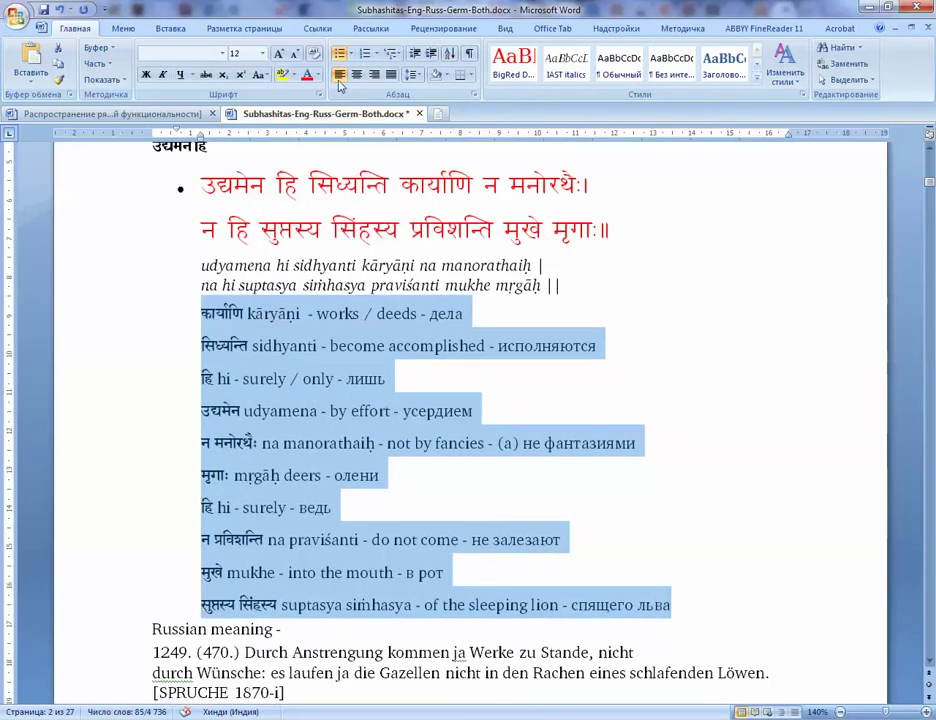
{"action": "key", "text": "ctrl+z"}
{"action": "key", "text": "Left"}
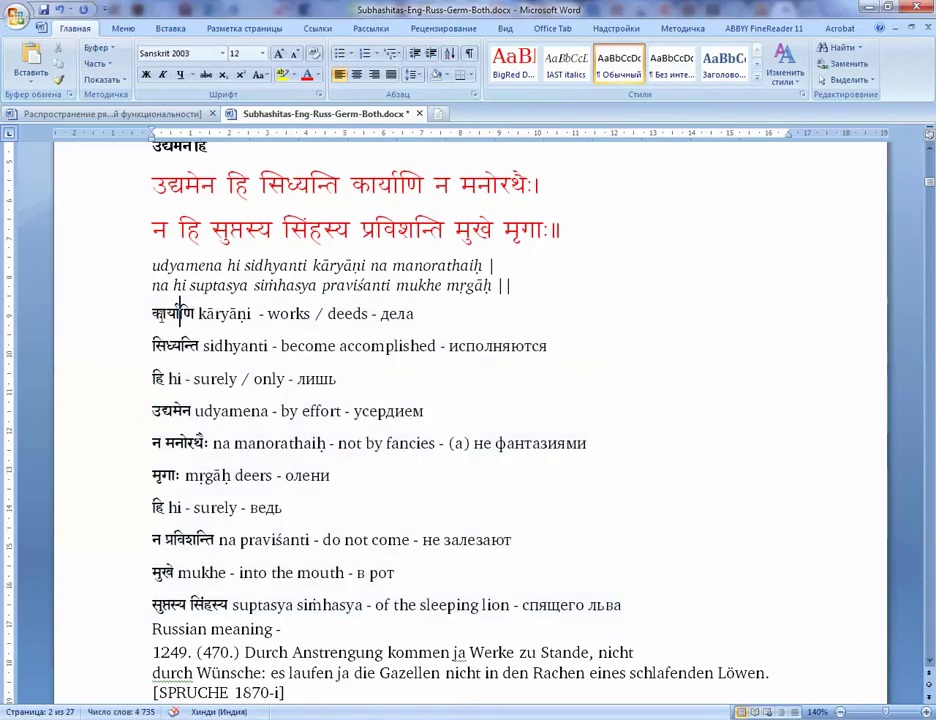
{"action": "key", "text": "Return"}
- Bullet the glossary from कार्याणि to спящего льва, splitting out the सिध्यन्ति, हि and उद्यमेन entries
{"action": "left_click_drag", "start_coordinate": [152, 334], "coordinate": [630, 626]}
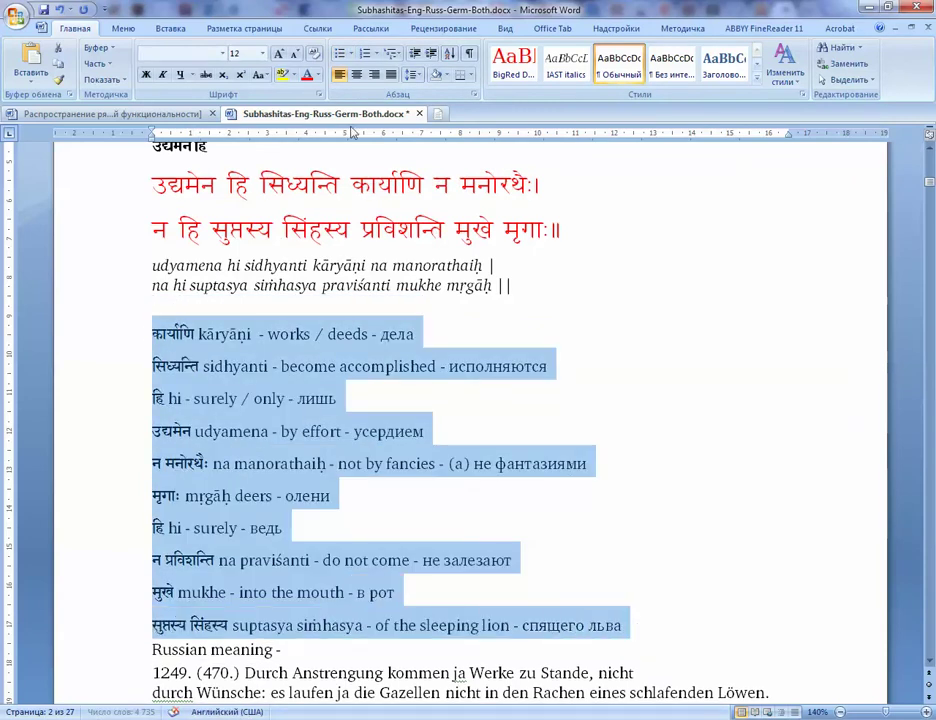
{"action": "left_click", "coordinate": [340, 53]}
{"action": "left_click", "coordinate": [390, 398]}
{"action": "left_click", "coordinate": [483, 334]}
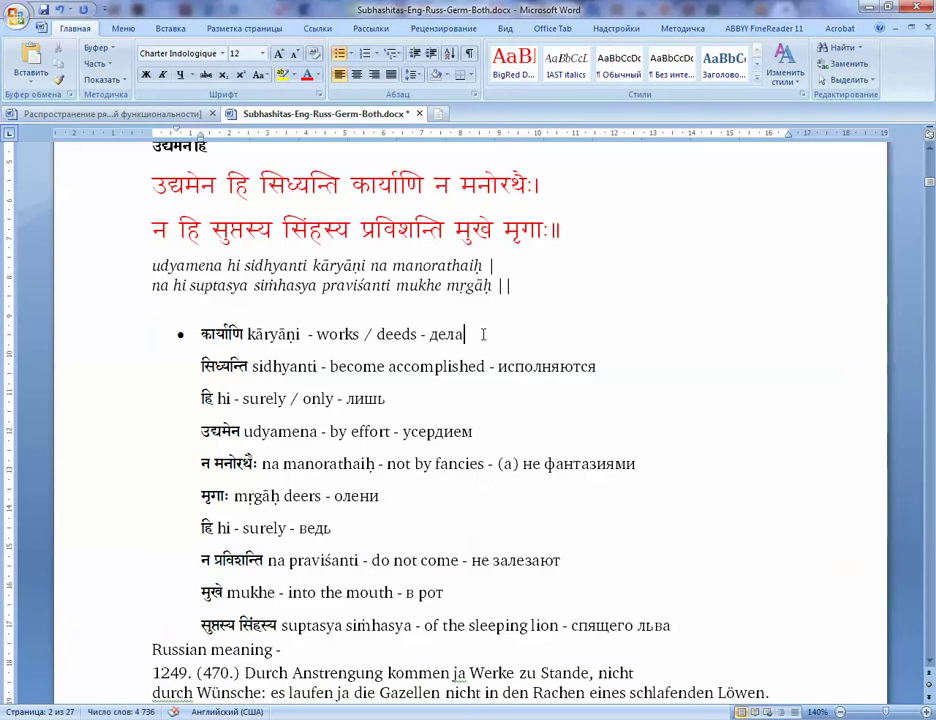
{"action": "key", "text": "Return"}
{"action": "key", "text": "Delete"}
{"action": "left_click", "coordinate": [606, 368]}
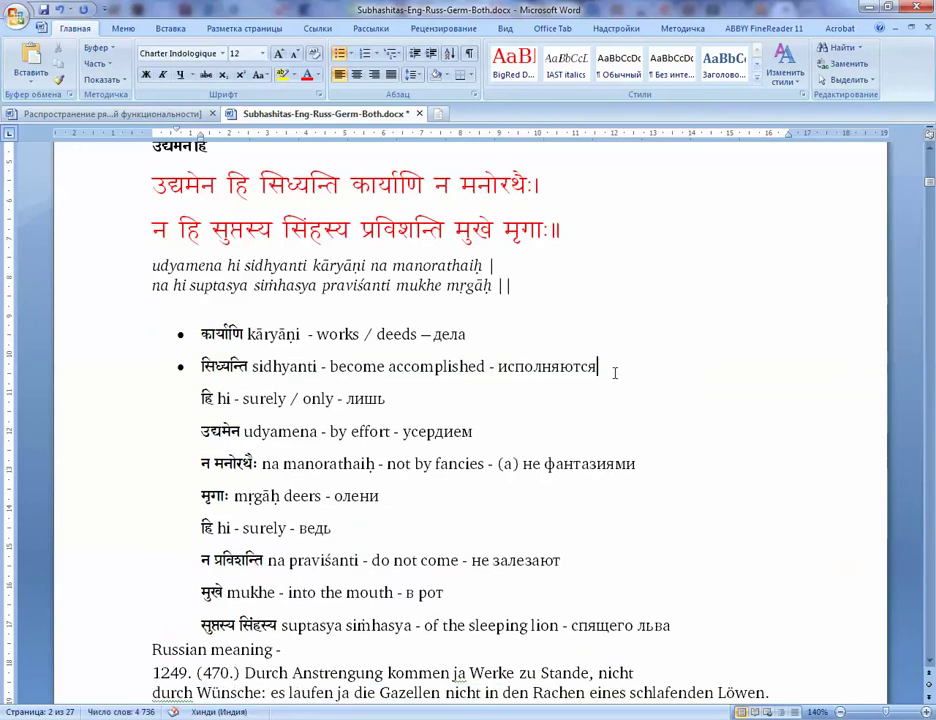
{"action": "key", "text": "Return"}
{"action": "key", "text": "Delete"}
{"action": "left_click", "coordinate": [488, 404]}
{"action": "key", "text": "Return"}
{"action": "key", "text": "Delete"}
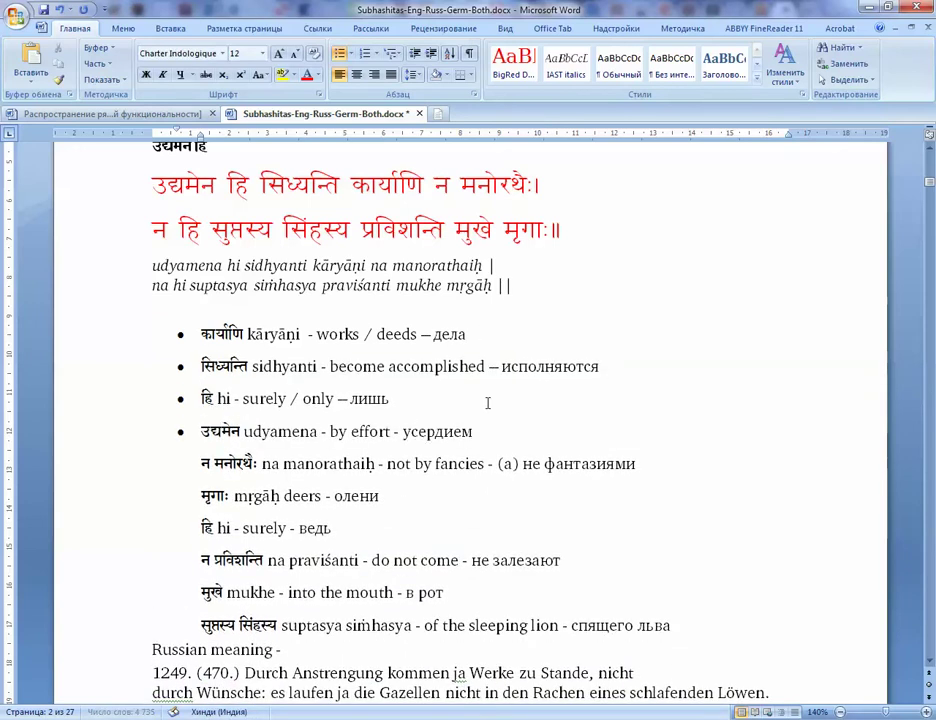
- Split the न मनोरथैः, मृगाः and हि glossary entries into their own bullets
{"action": "left_click", "coordinate": [486, 432]}
{"action": "key", "text": "Return"}
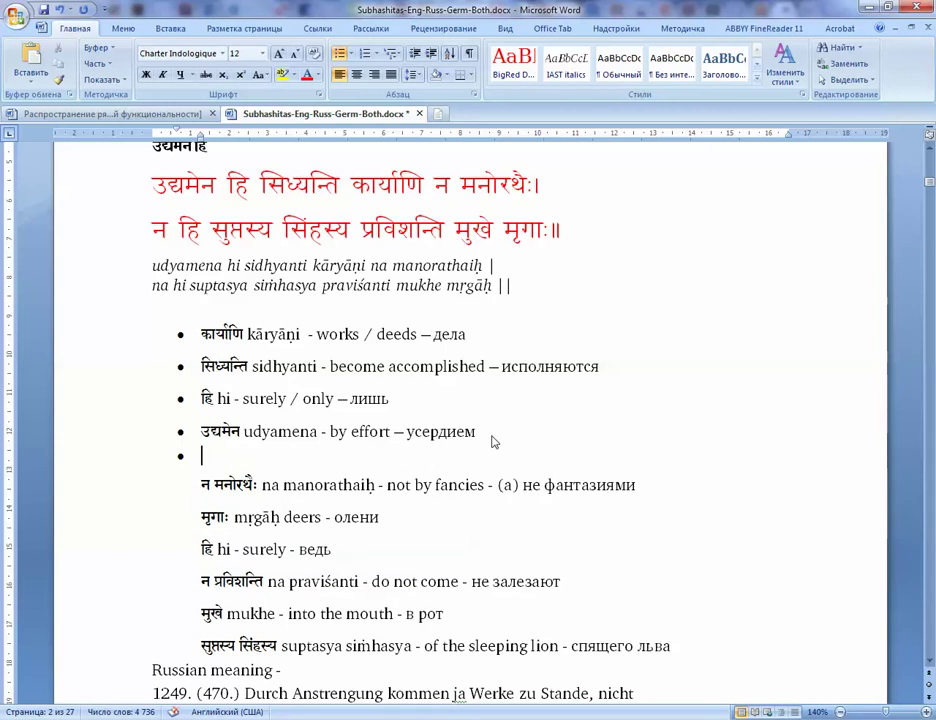
{"action": "key", "text": "Delete"}
{"action": "left_click", "coordinate": [645, 465]}
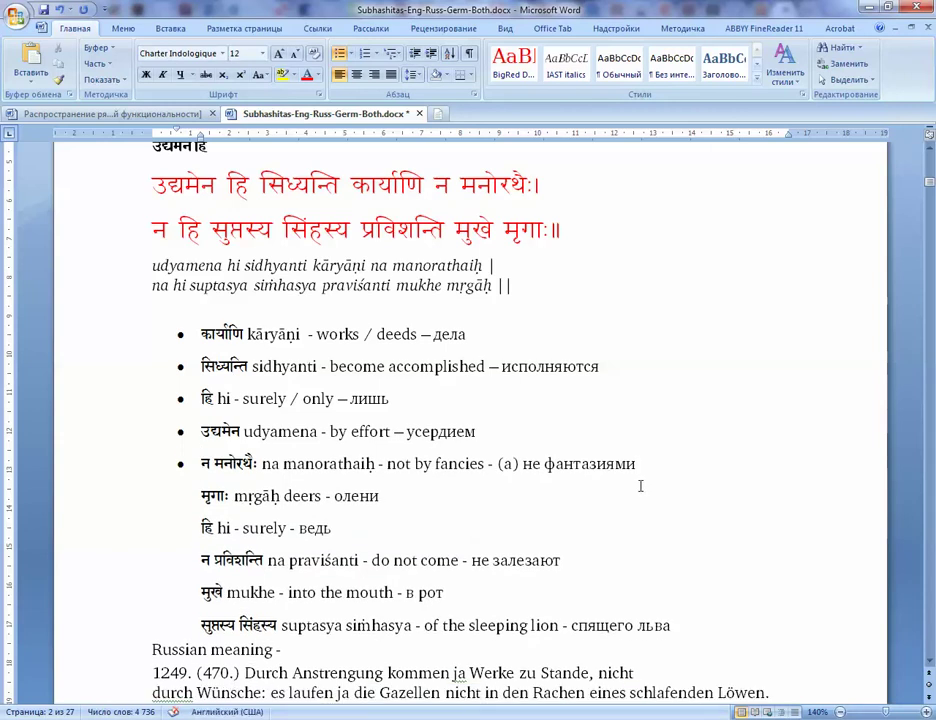
{"action": "key", "text": "Return"}
{"action": "key", "text": "Delete"}
{"action": "left_click", "coordinate": [424, 508]}
{"action": "key", "text": "Delete"}
{"action": "key", "text": "Return"}
- Split the न प्रविशन्ति, मुखे and सुप्तस्य सिंहस्य glossary entries into their own bullets
{"action": "left_click", "coordinate": [428, 522]}
{"action": "key", "text": "Return"}
{"action": "key", "text": "Delete"}
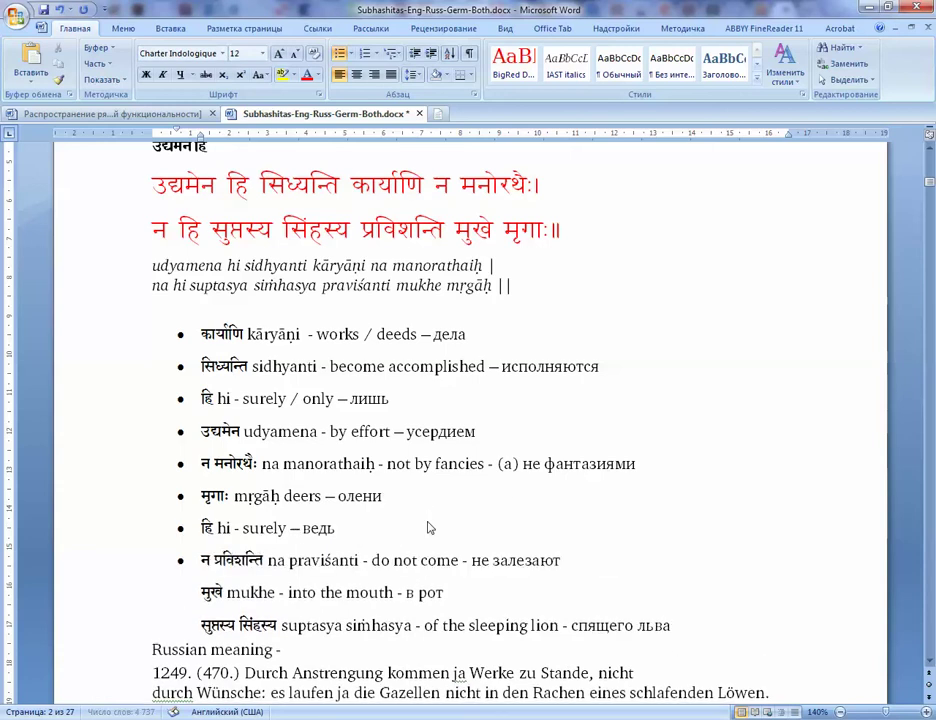
{"action": "left_click", "coordinate": [563, 560]}
{"action": "key", "text": "Delete"}
{"action": "key", "text": "Return"}
{"action": "key", "text": "End"}
{"action": "key", "text": "Delete"}
{"action": "key", "text": "Return"}
- Replace the hyphen after kāryāṇi with an en dash
{"action": "scroll", "coordinate": [366, 449], "scroll_direction": "up", "scroll_amount": 2}
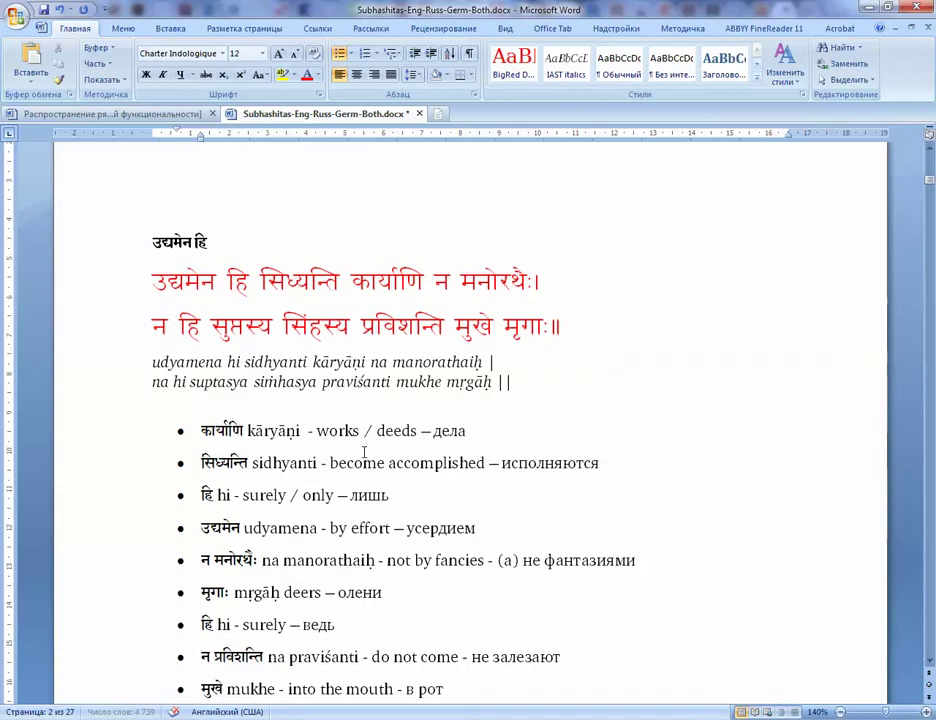
{"action": "scroll", "coordinate": [283, 527], "scroll_direction": "down", "scroll_amount": 1}
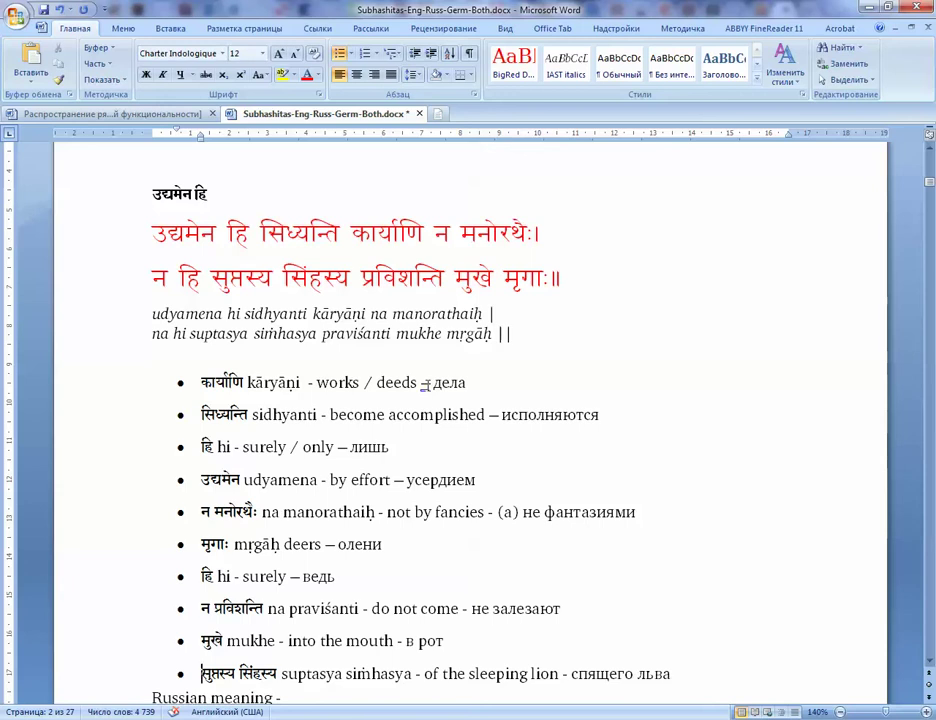
{"action": "double_click", "coordinate": [424, 383]}
{"action": "key", "text": "ctrl+c"}
{"action": "left_click", "coordinate": [305, 382]}
{"action": "double_click", "coordinate": [306, 382]}
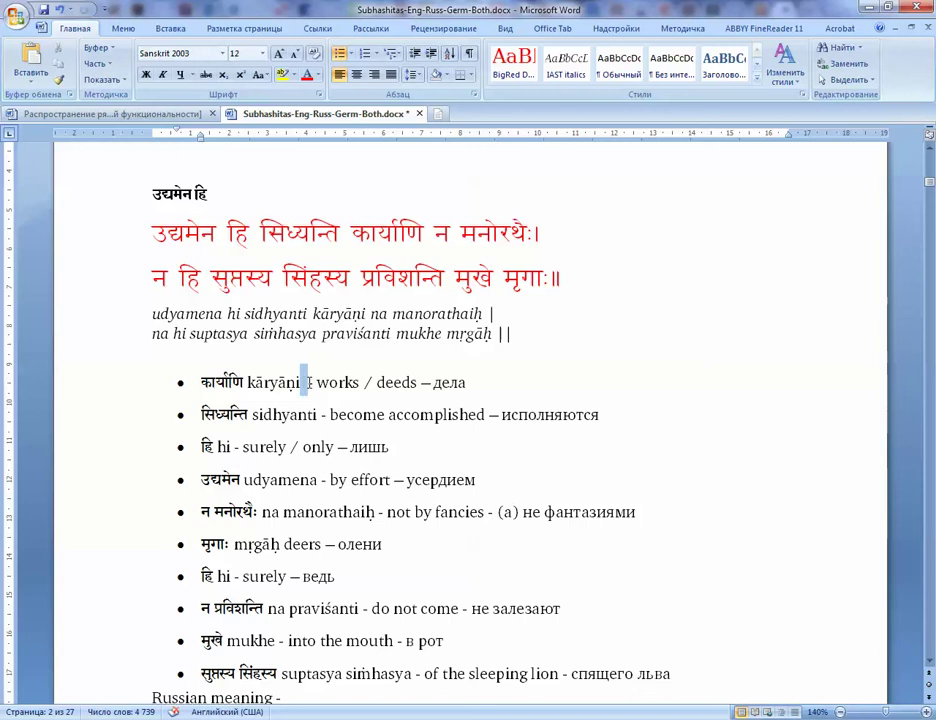
{"action": "double_click", "coordinate": [309, 383]}
{"action": "key", "text": "ctrl+v"}
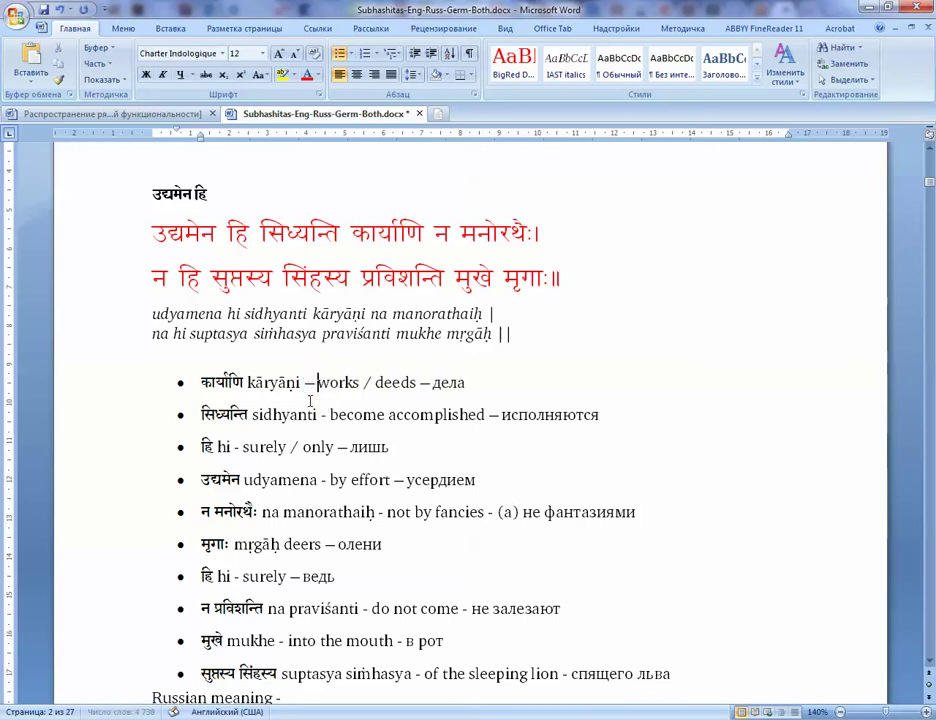
{"action": "left_click", "coordinate": [407, 479]}
- Change 'Russian meaning -' to 'German meaning:' and join the German translation onto that line
{"action": "scroll", "coordinate": [410, 468], "scroll_direction": "down", "scroll_amount": 4}
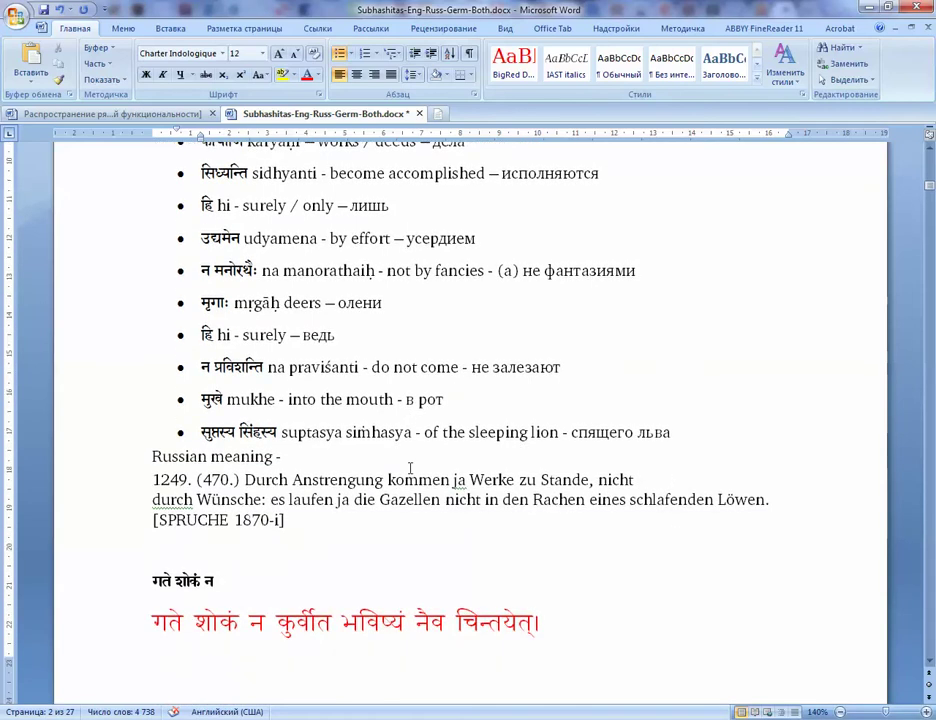
{"action": "scroll", "coordinate": [410, 468], "scroll_direction": "down", "scroll_amount": 1}
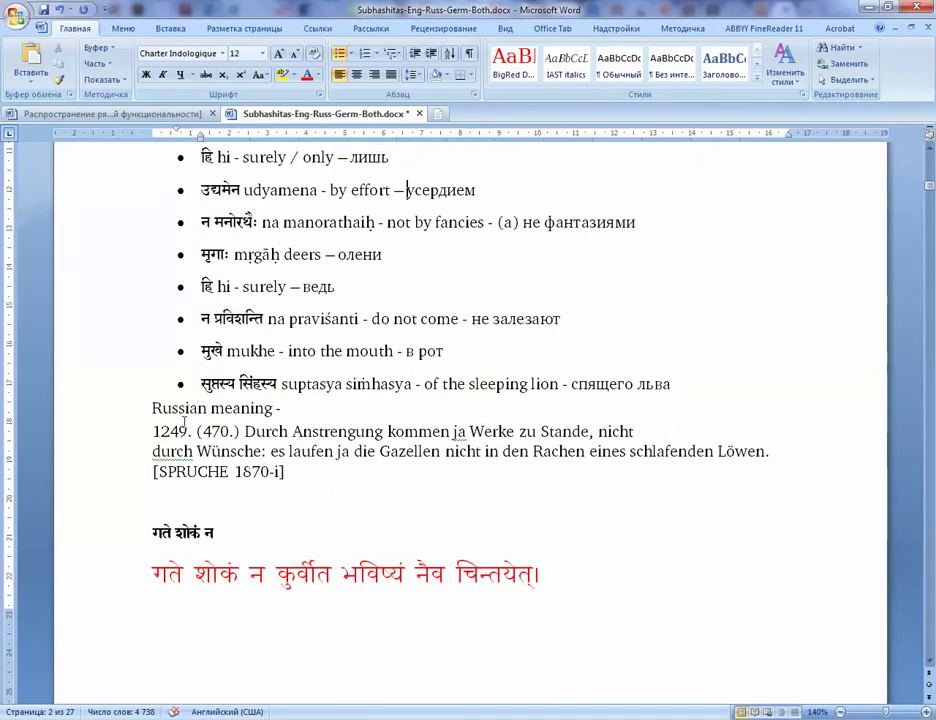
{"action": "scroll", "coordinate": [297, 443], "scroll_direction": "up", "scroll_amount": 1}
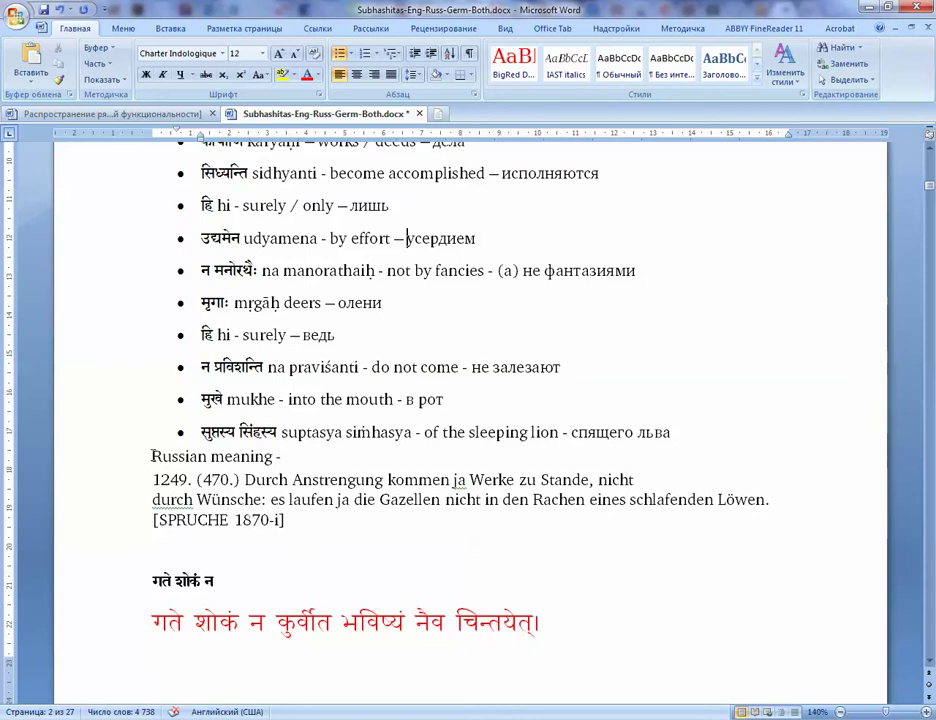
{"action": "left_click_drag", "start_coordinate": [152, 456], "coordinate": [207, 458]}
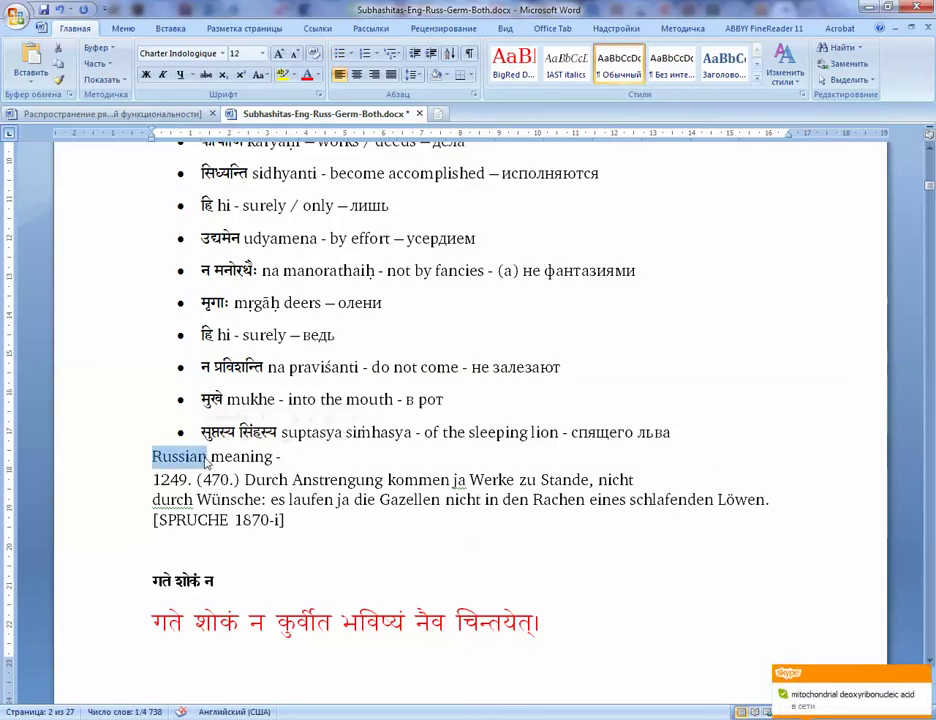
{"action": "type", "text": "German"}
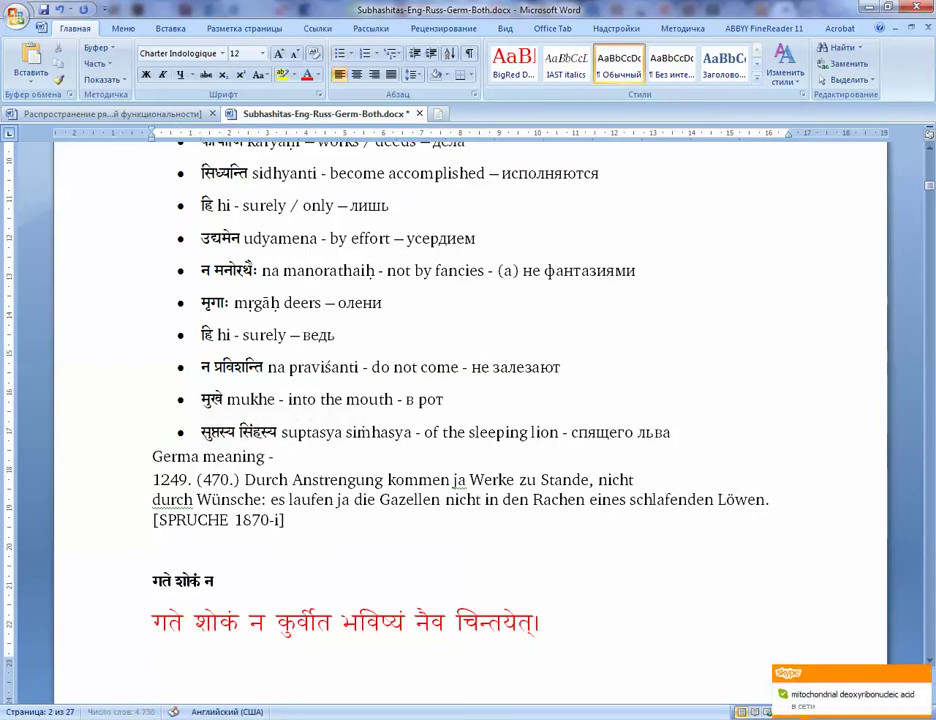
{"action": "left_click_drag", "start_coordinate": [286, 458], "coordinate": [273, 458]}
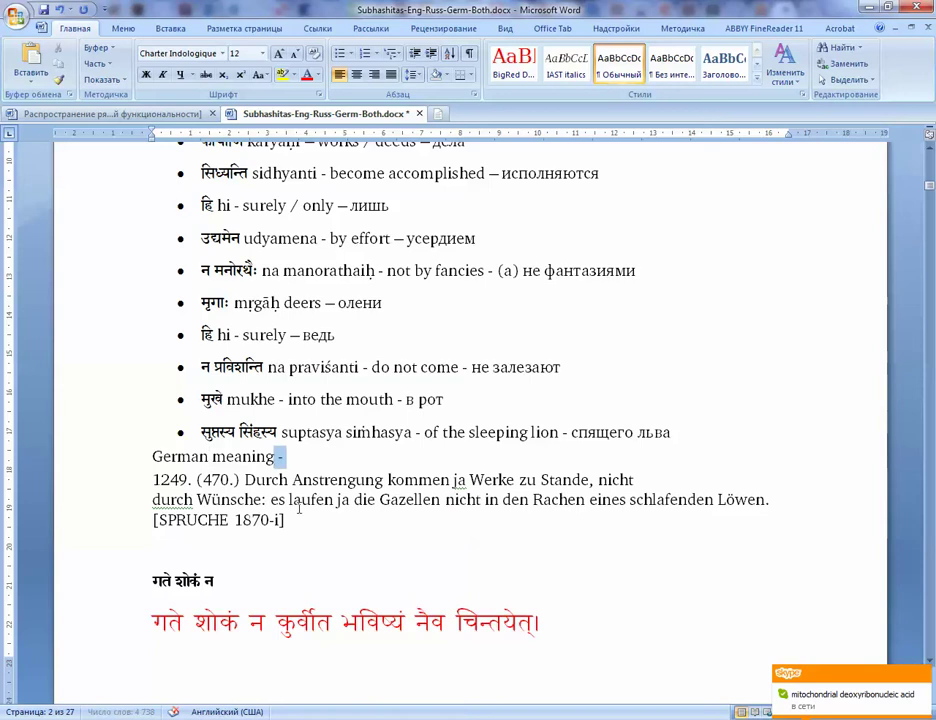
{"action": "type", "text": ":"}
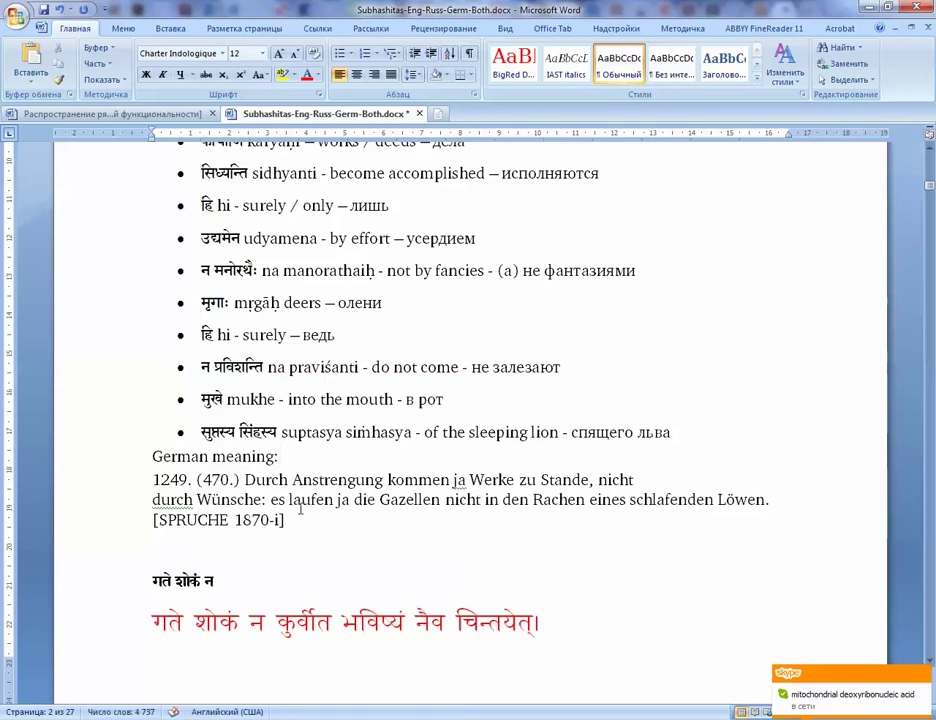
{"action": "key", "text": "Delete"}
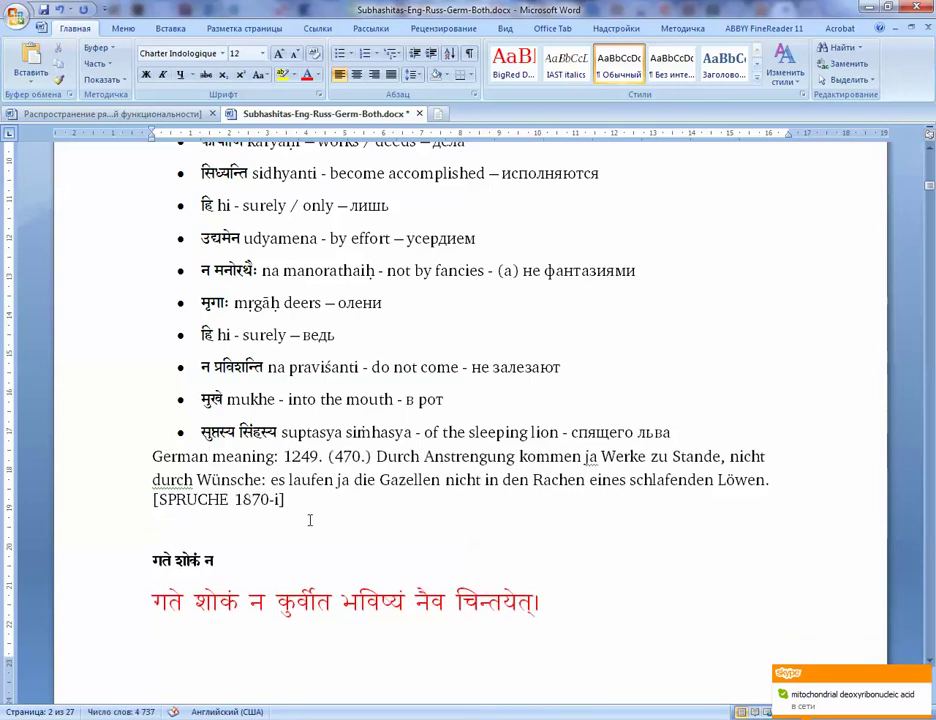
{"action": "left_click_drag", "start_coordinate": [286, 500], "coordinate": [152, 500]}
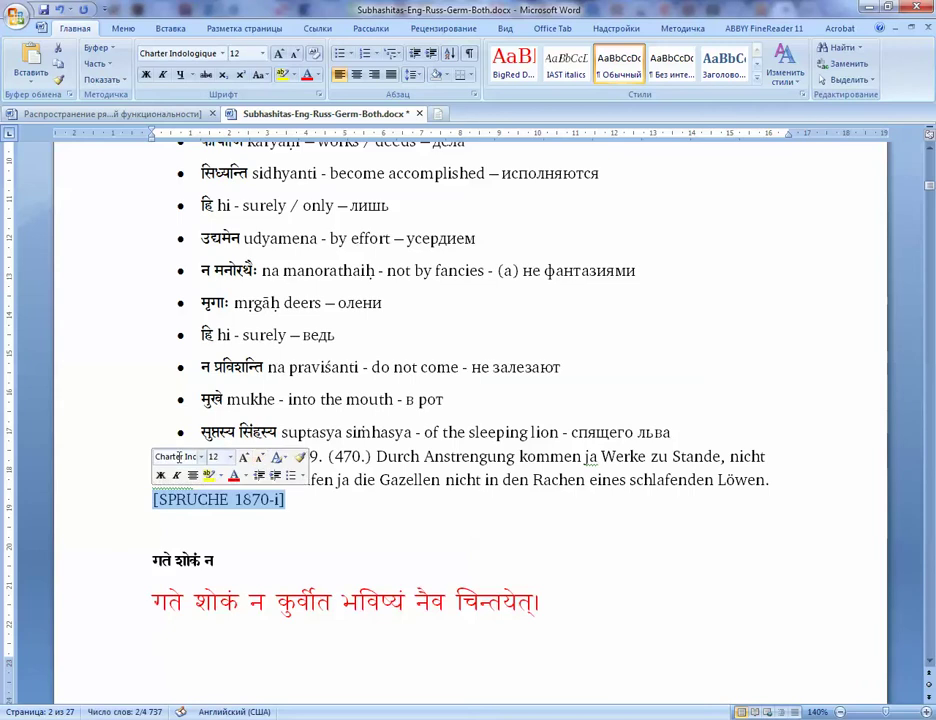
- Colour the German translation paragraph orange
{"action": "left_click", "coordinate": [152, 456]}
{"action": "left_click", "coordinate": [311, 502], "text": "shift"}
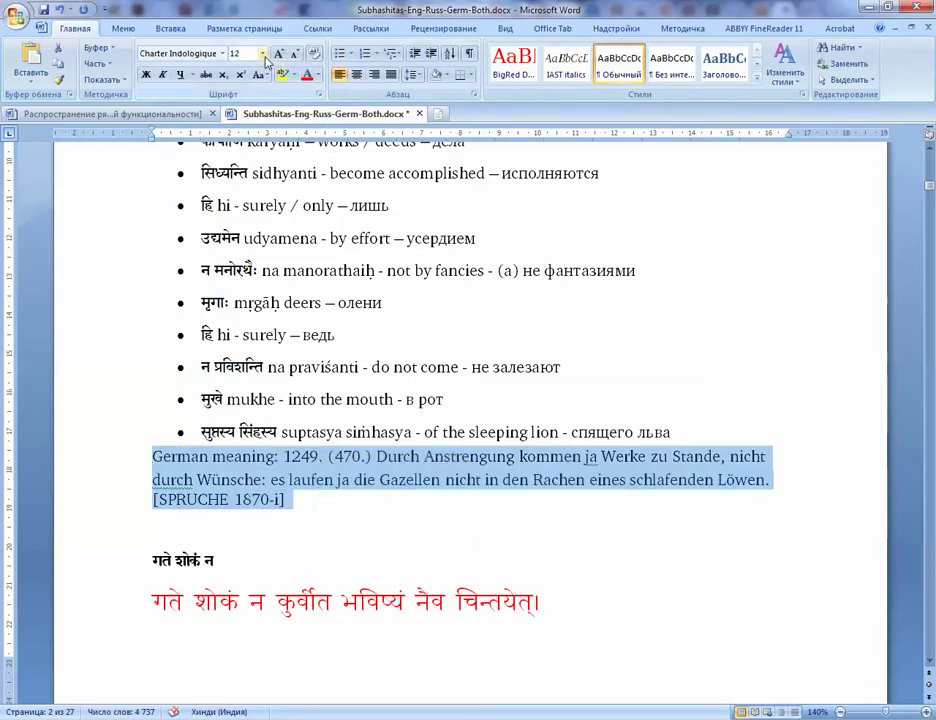
{"action": "left_click", "coordinate": [263, 54]}
{"action": "left_click", "coordinate": [308, 498]}
{"action": "double_click", "coordinate": [119, 445]}
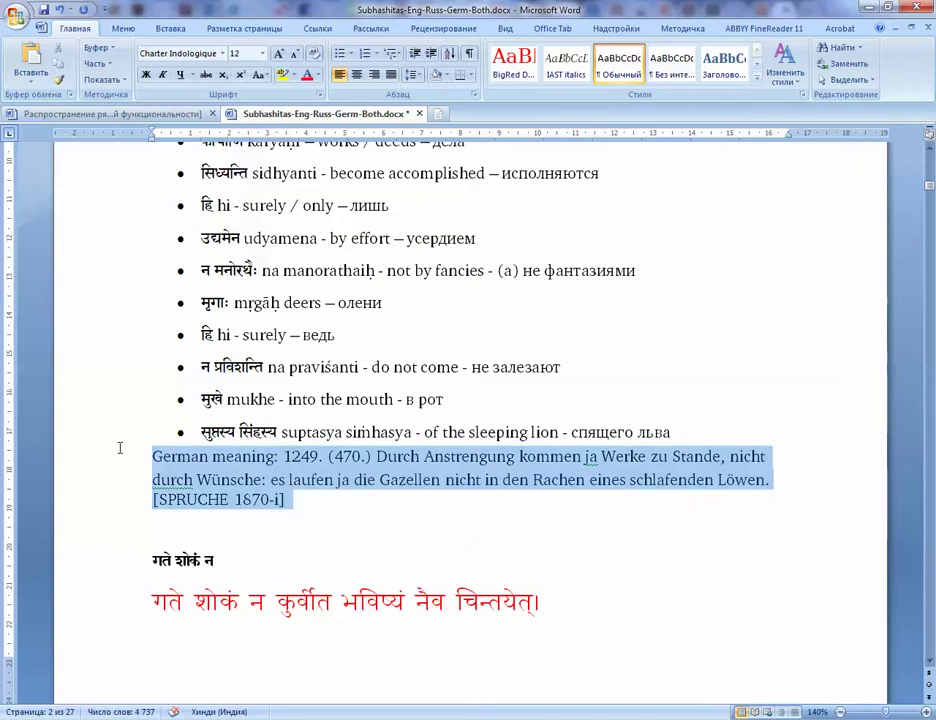
{"action": "left_click", "coordinate": [317, 77]}
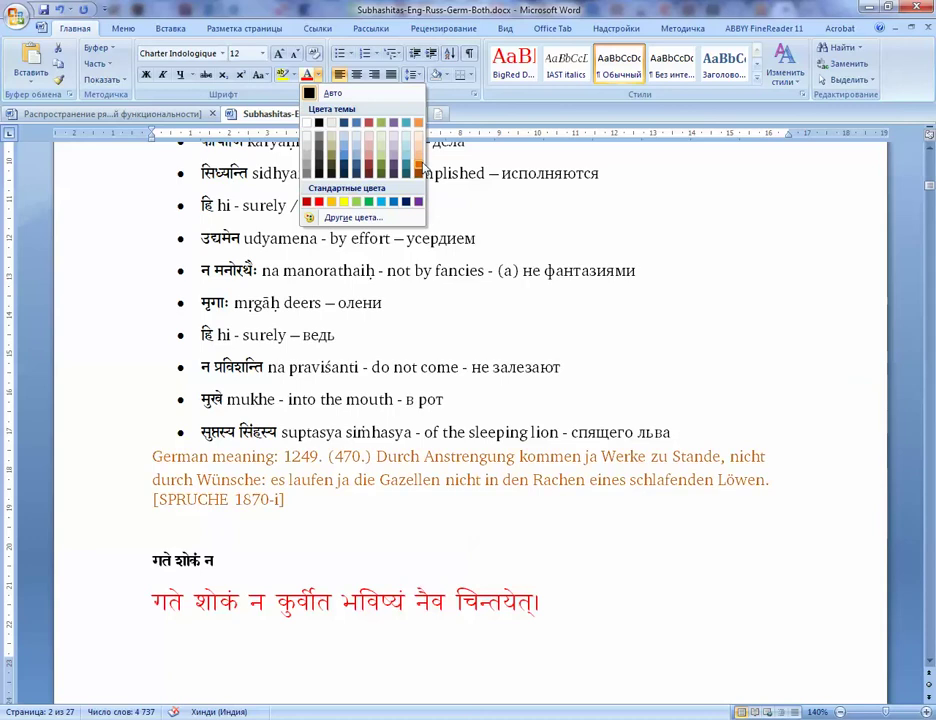
{"action": "left_click", "coordinate": [419, 170]}
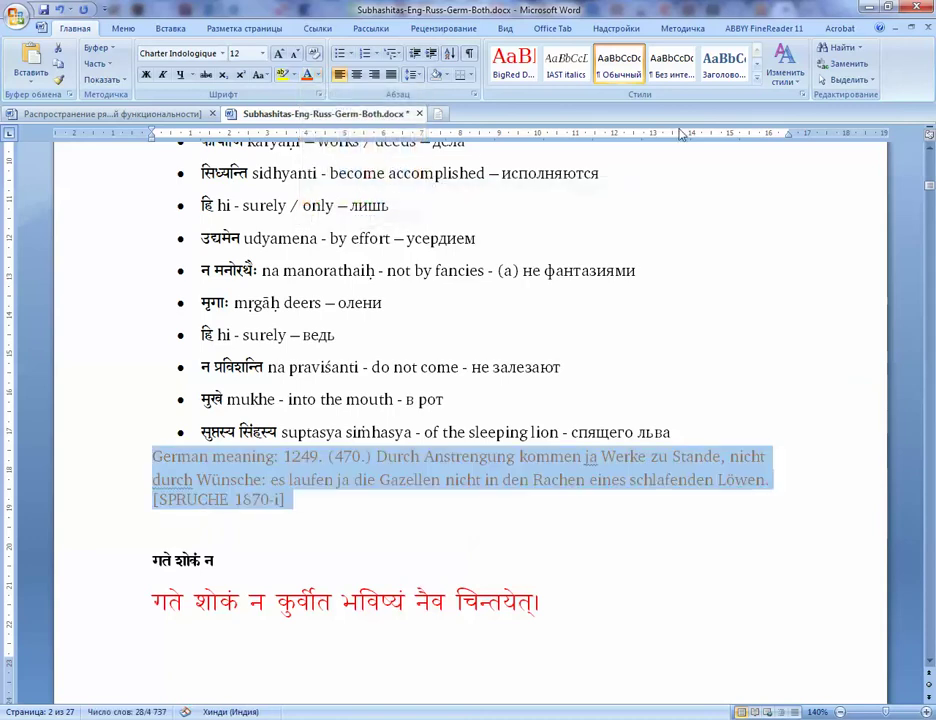
- Save the paragraph's formatting as a new quick style named German
{"action": "left_click", "coordinate": [757, 81]}
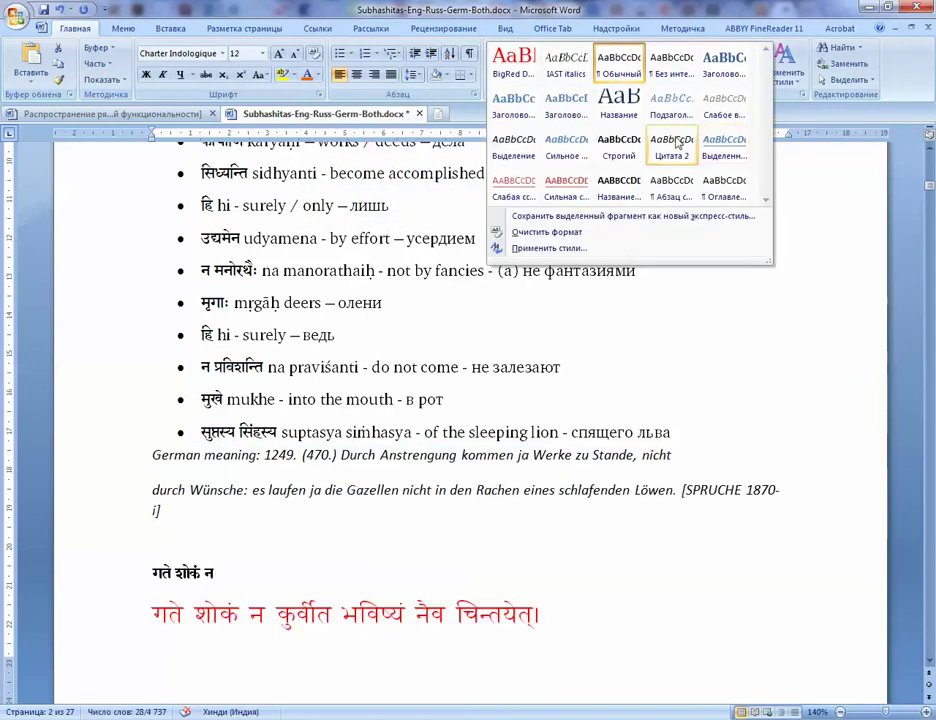
{"action": "left_click", "coordinate": [598, 218]}
{"action": "type", "text": "German"}
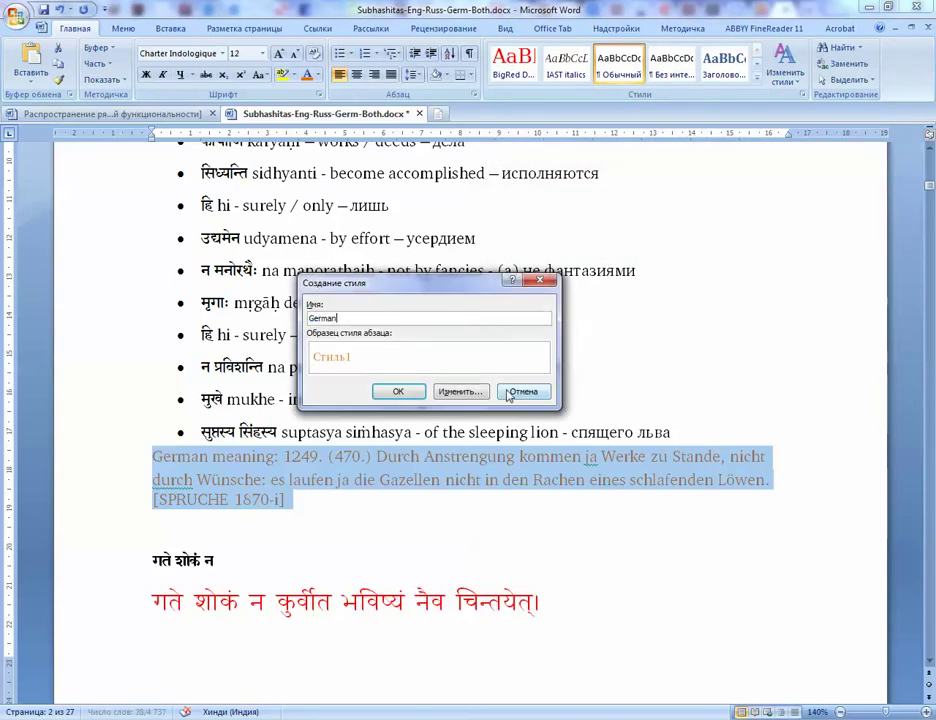
{"action": "left_click", "coordinate": [398, 391]}
{"action": "left_click", "coordinate": [432, 480]}
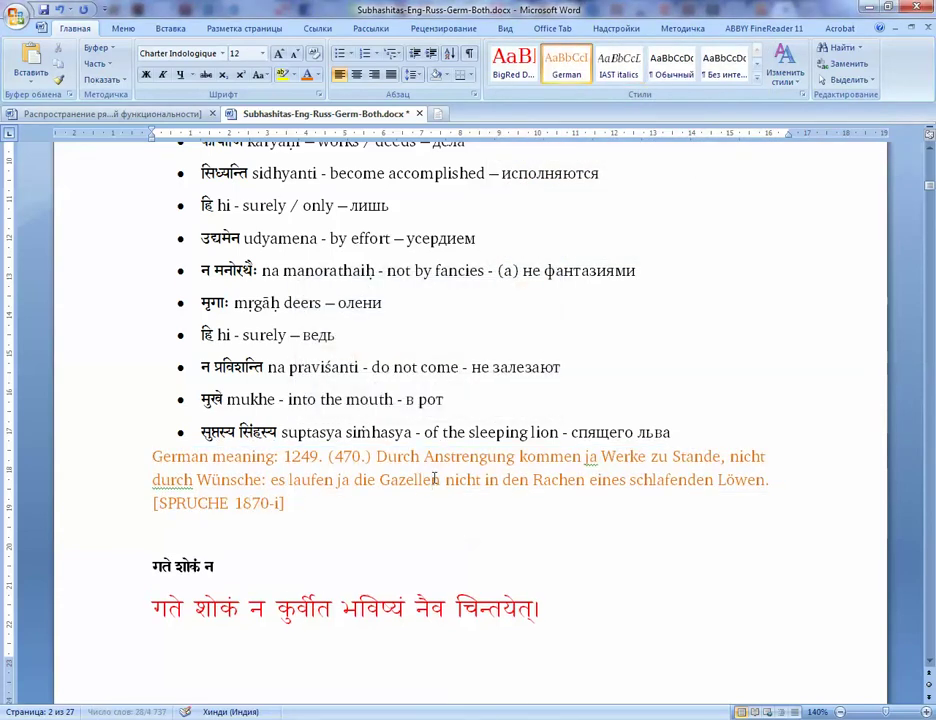
- Select '1870-i' in the German paragraph's citation, then leave the caret after it
{"action": "scroll", "coordinate": [434, 478], "scroll_direction": "up", "scroll_amount": 5}
{"action": "scroll", "coordinate": [435, 483], "scroll_direction": "down", "scroll_amount": 4}
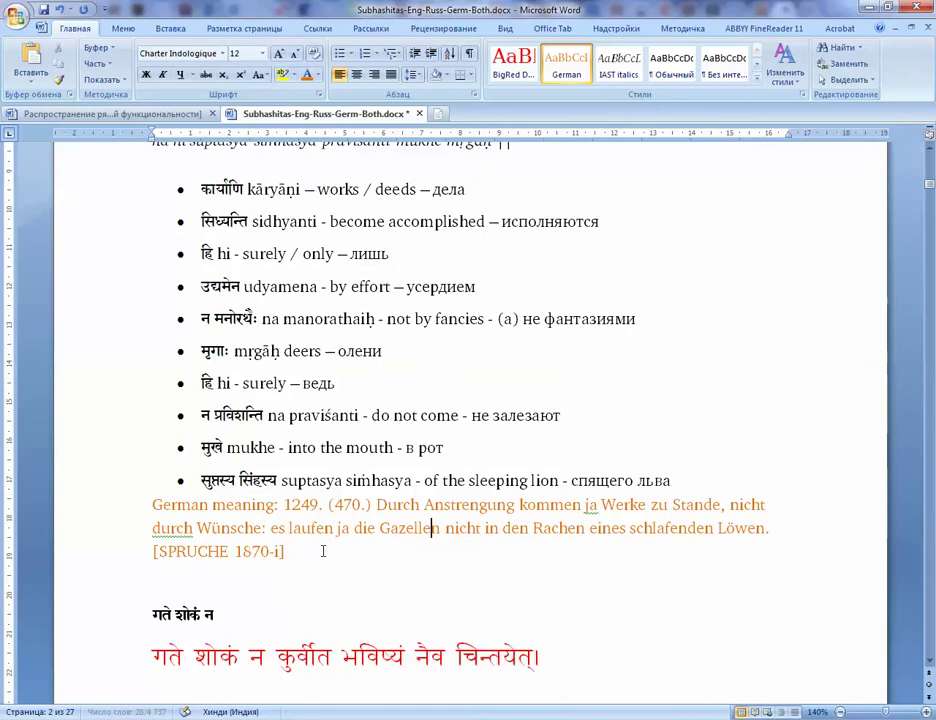
{"action": "left_click", "coordinate": [284, 551]}
{"action": "left_click_drag", "start_coordinate": [281, 551], "coordinate": [250, 554]}
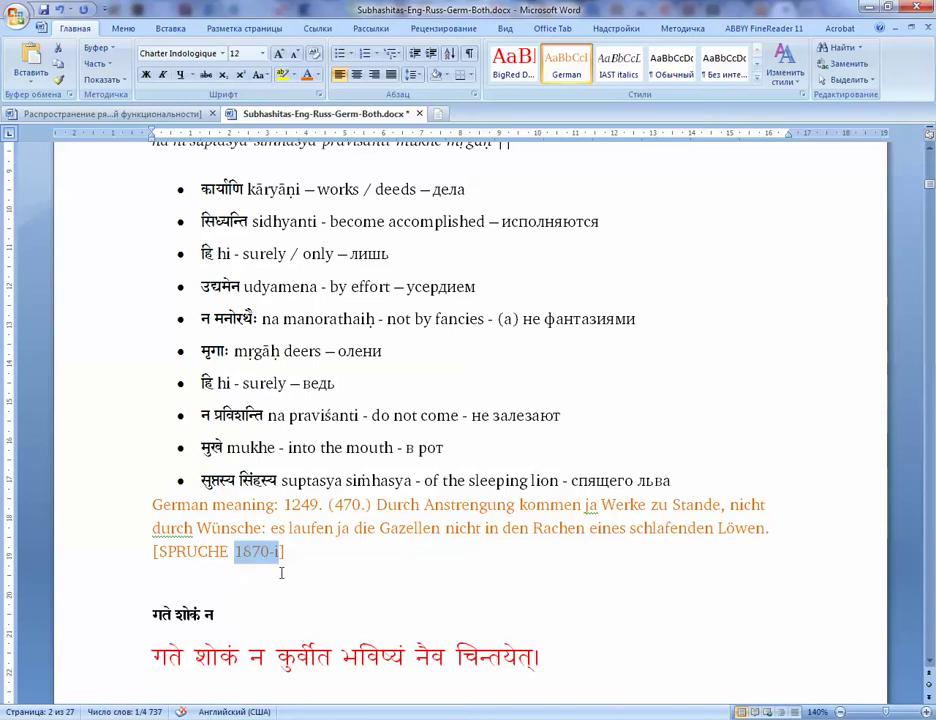
{"action": "key", "text": "Right"}
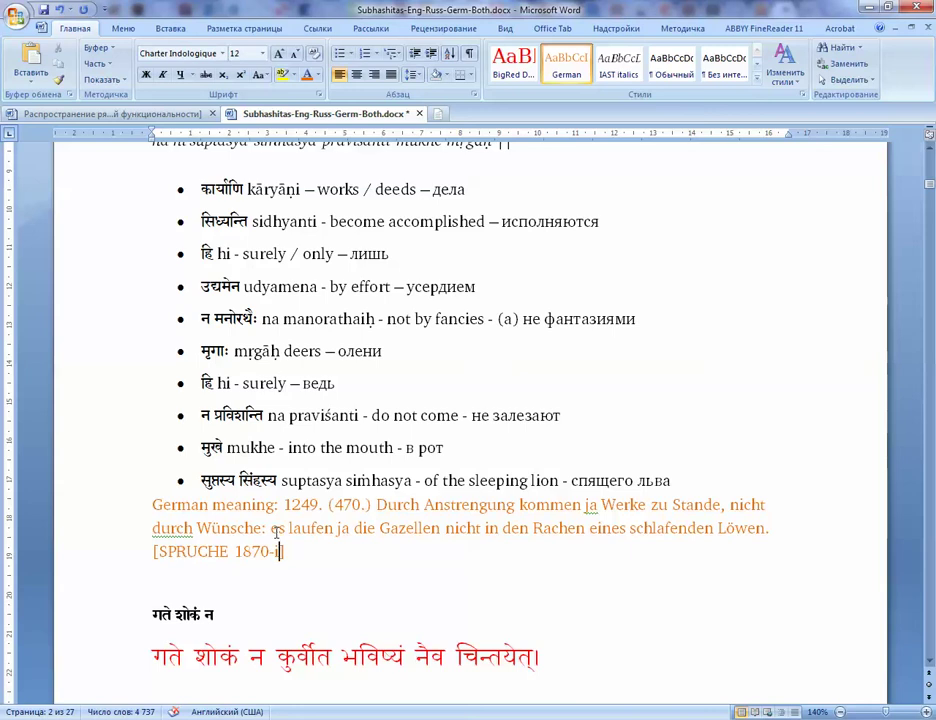
{"action": "scroll", "coordinate": [281, 551], "scroll_direction": "up", "scroll_amount": 5}
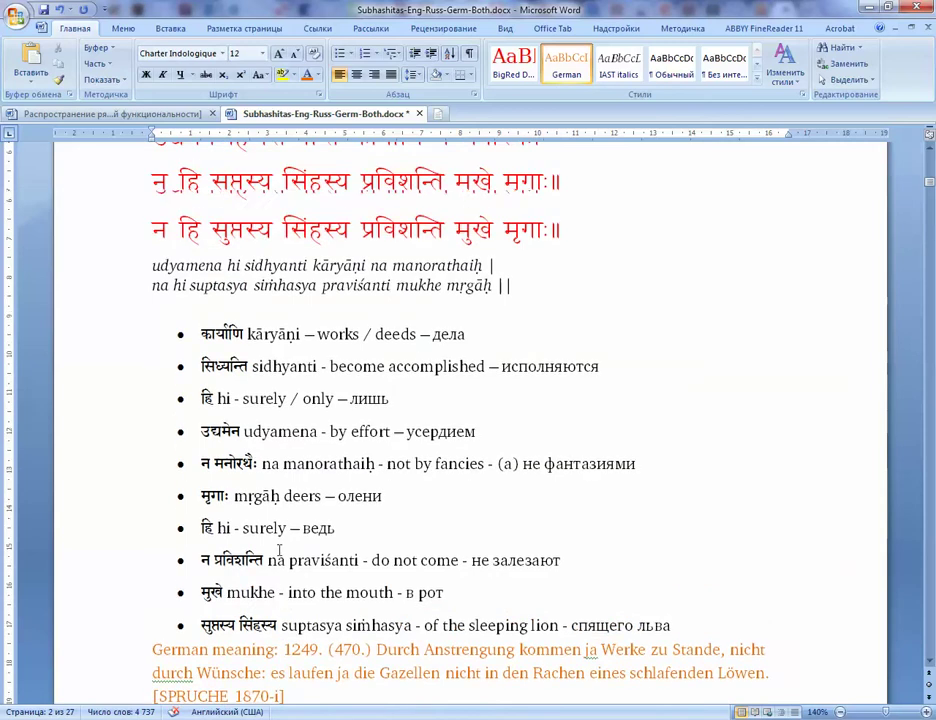
- Select the [SPRUCHE 1870-i] reference, then move down to the plain वरं पर्वतदुर्गेषु entry
{"action": "scroll", "coordinate": [281, 551], "scroll_direction": "down", "scroll_amount": 3}
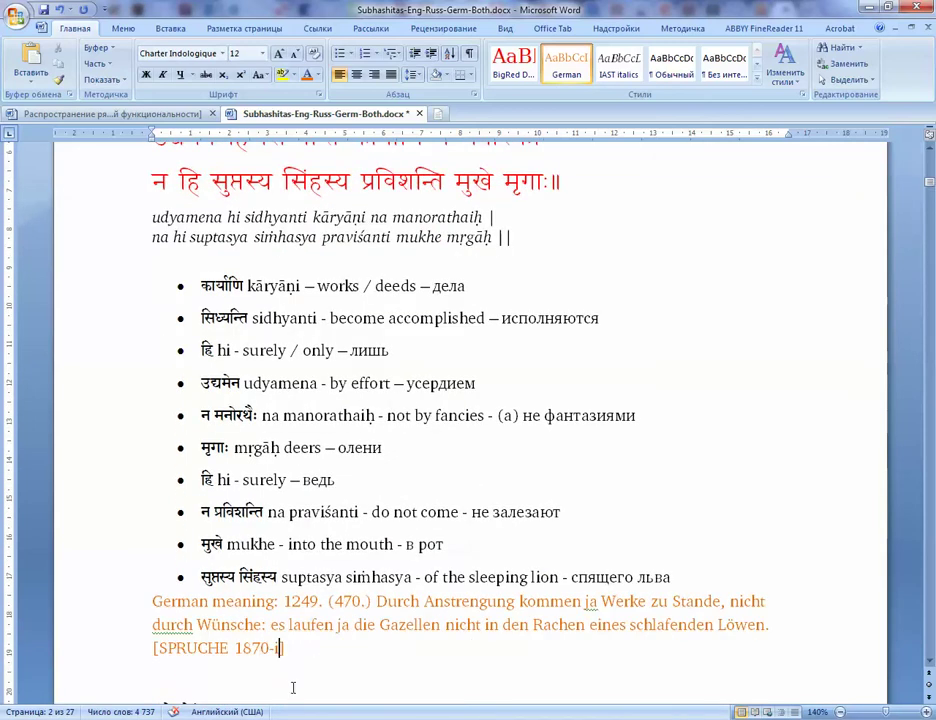
{"action": "left_click_drag", "start_coordinate": [281, 648], "coordinate": [212, 655]}
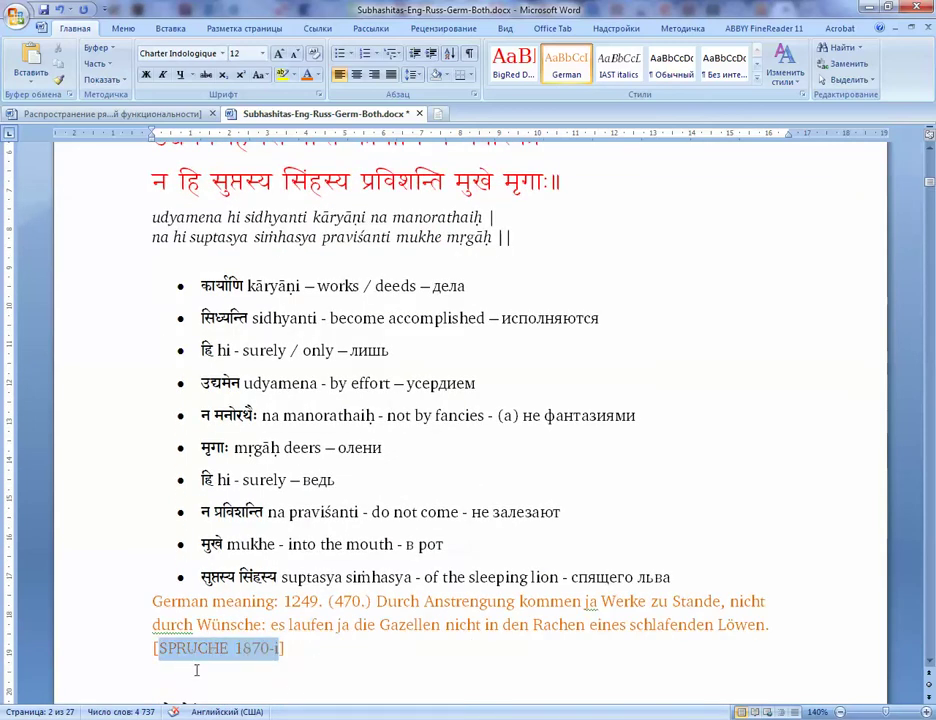
{"action": "scroll", "coordinate": [196, 670], "scroll_direction": "up", "scroll_amount": 2}
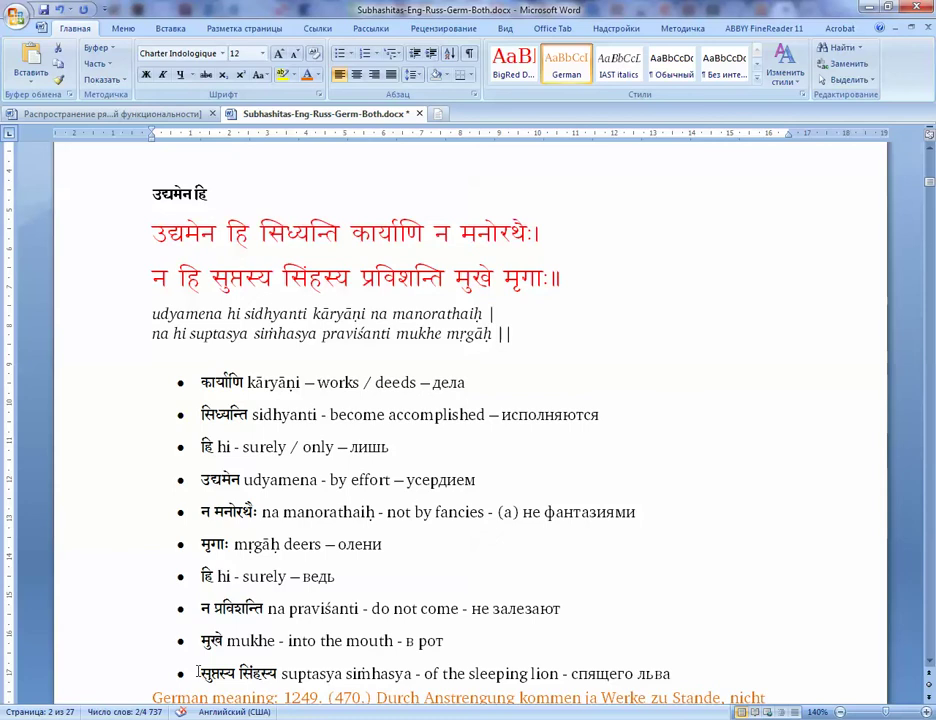
{"action": "scroll", "coordinate": [198, 671], "scroll_direction": "down", "scroll_amount": 15}
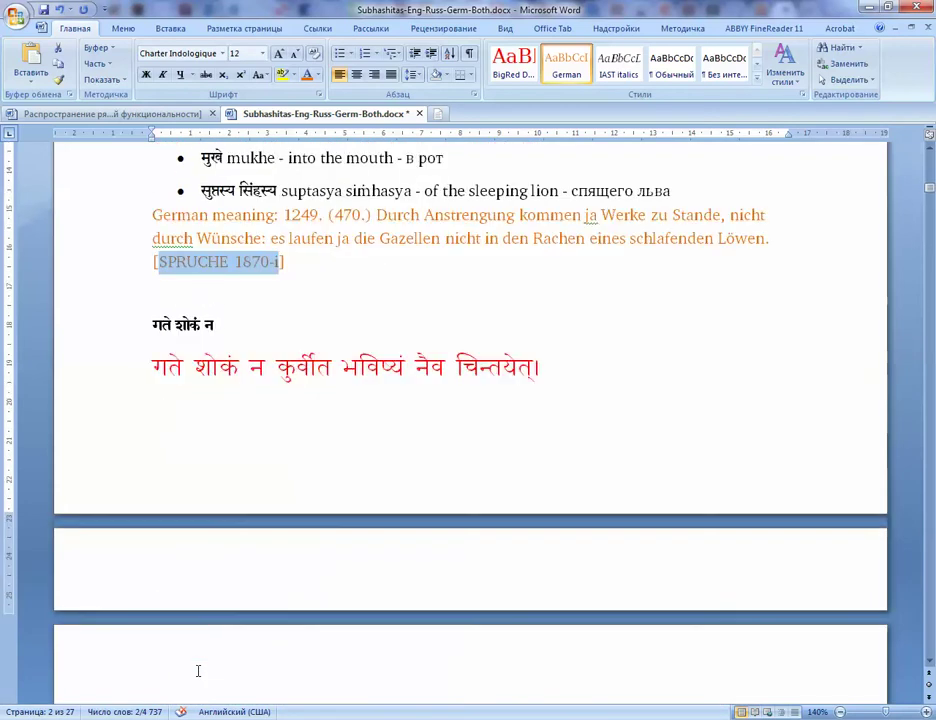
{"action": "scroll", "coordinate": [198, 672], "scroll_direction": "down", "scroll_amount": 7}
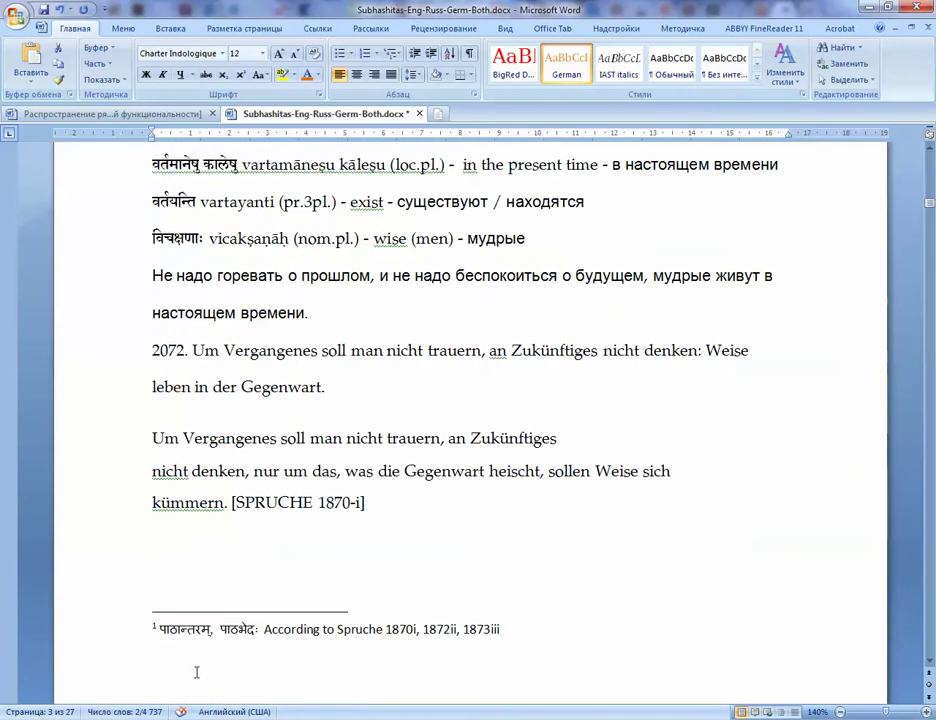
{"action": "left_click", "coordinate": [253, 472]}
{"action": "scroll", "coordinate": [253, 660], "scroll_direction": "down", "scroll_amount": 13}
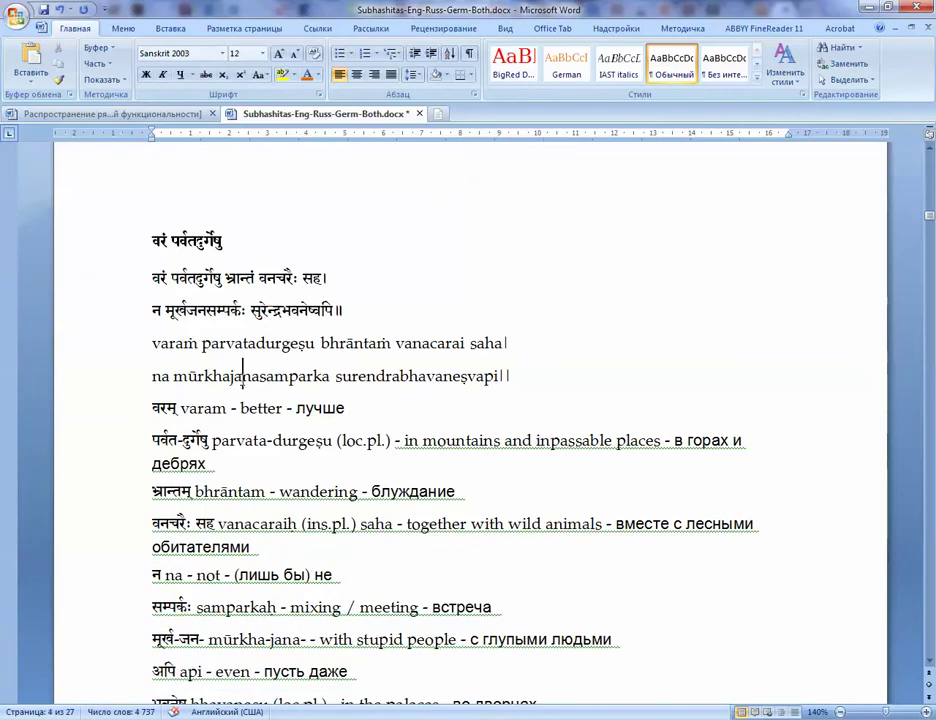
- Select all text formatted like the transliteration, try IAST italics, then undo it twice
{"action": "right_click", "coordinate": [242, 377]}
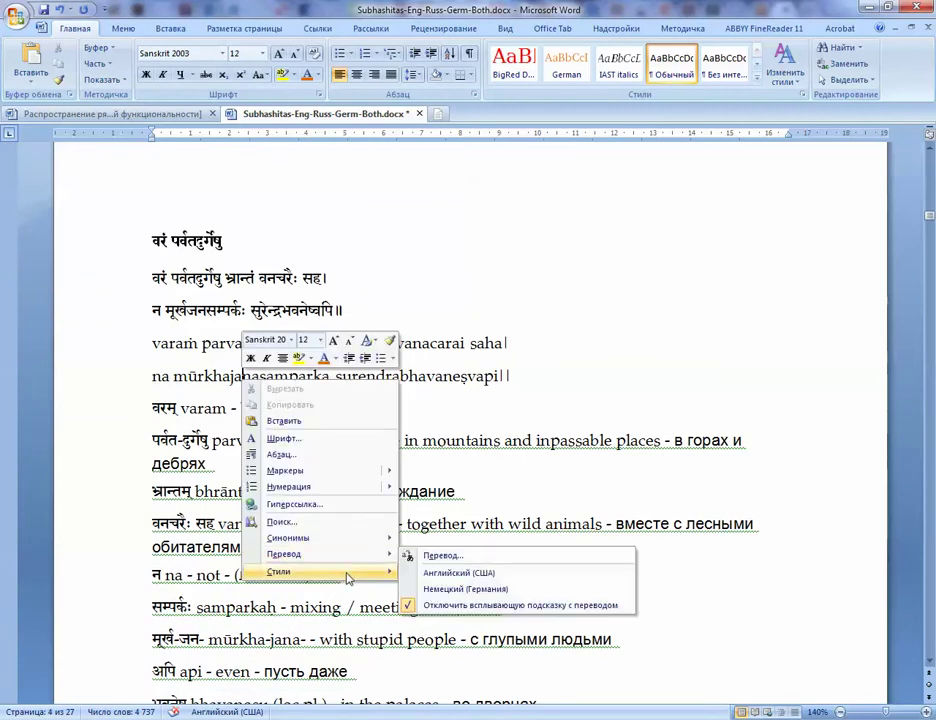
{"action": "mouse_move", "coordinate": [347, 578]}
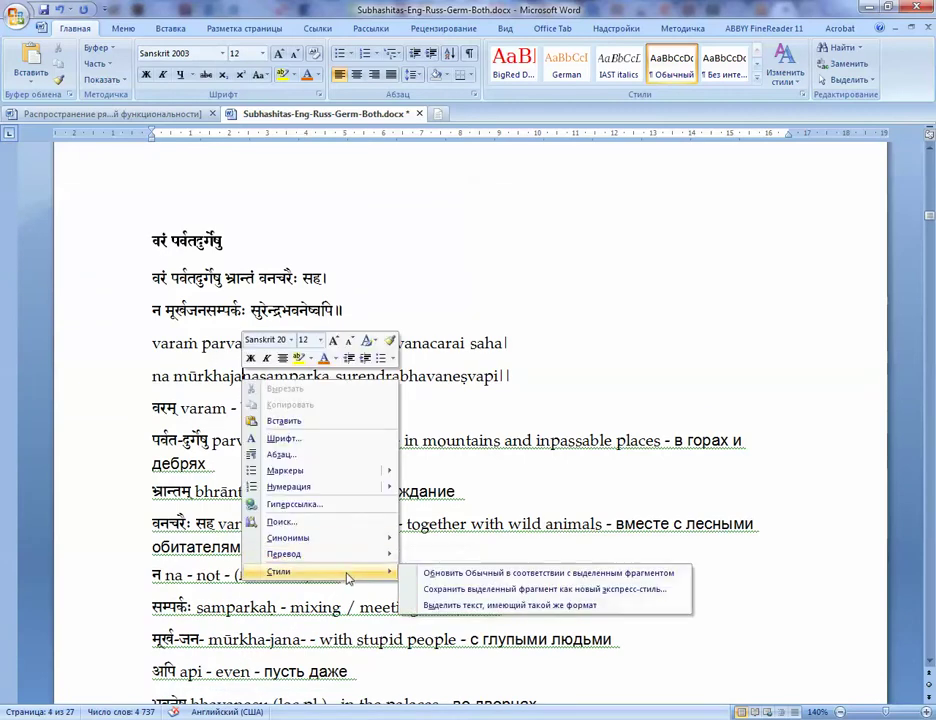
{"action": "left_click", "coordinate": [456, 606]}
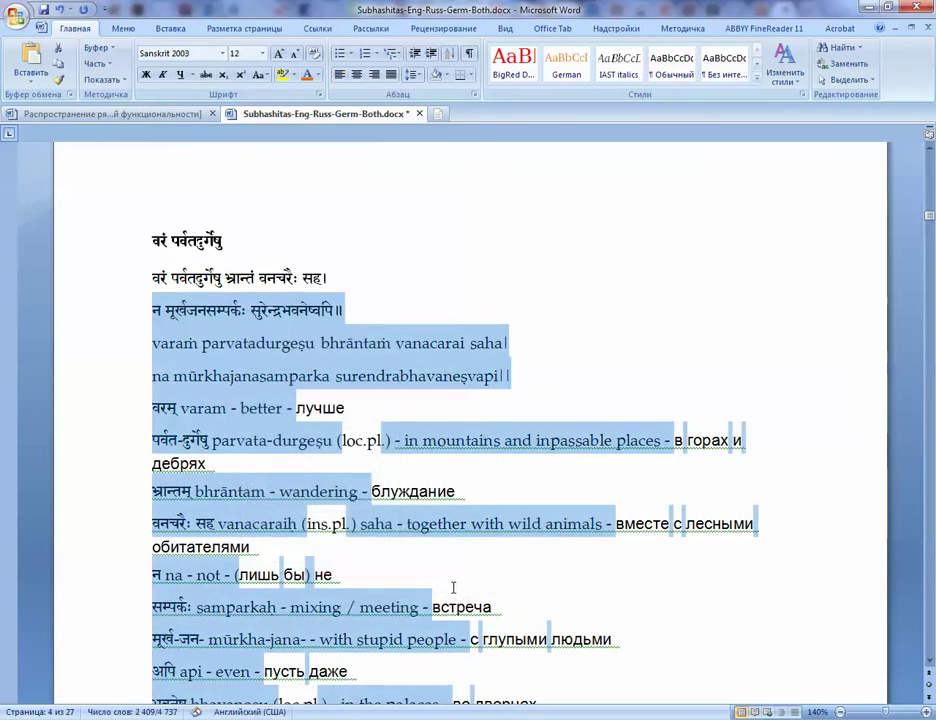
{"action": "scroll", "coordinate": [451, 586], "scroll_direction": "down", "scroll_amount": 3}
{"action": "scroll", "coordinate": [452, 586], "scroll_direction": "down", "scroll_amount": 1}
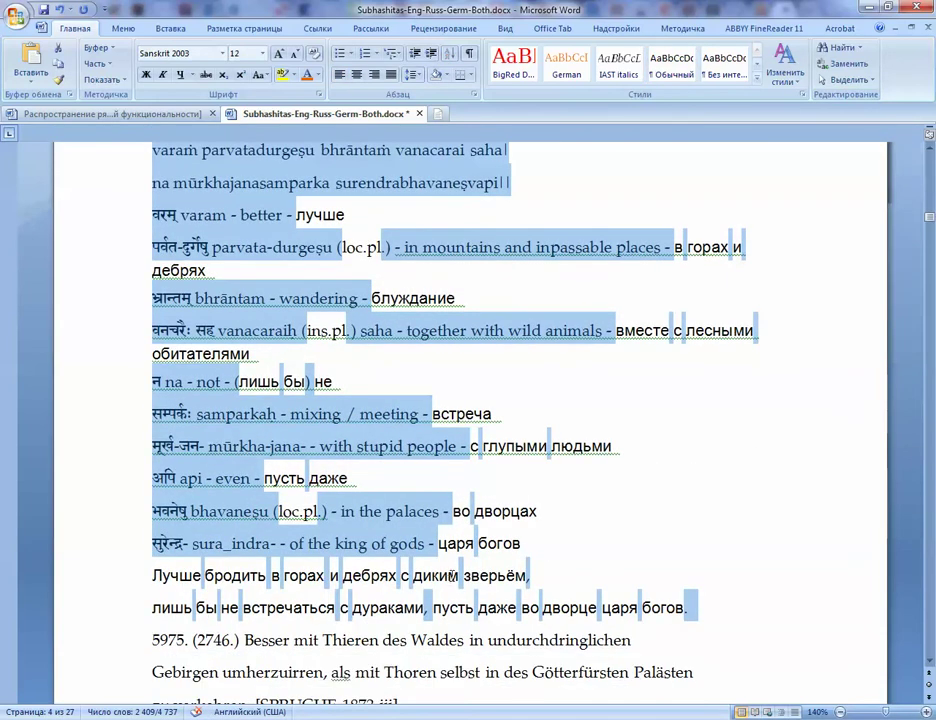
{"action": "scroll", "coordinate": [420, 541], "scroll_direction": "down", "scroll_amount": 13}
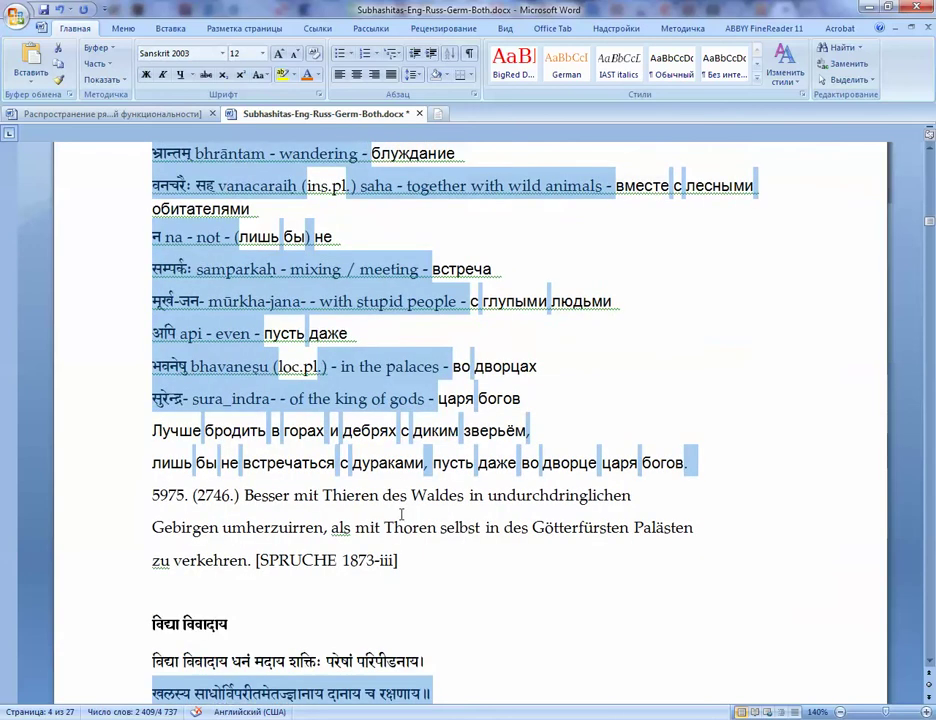
{"action": "scroll", "coordinate": [400, 512], "scroll_direction": "up", "scroll_amount": 10}
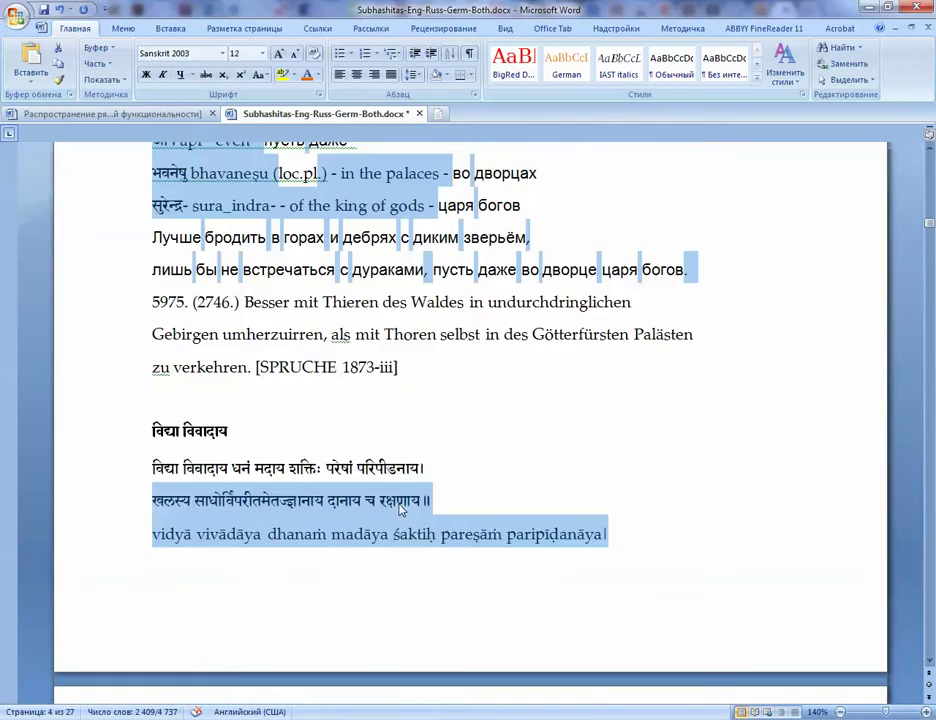
{"action": "left_click", "coordinate": [613, 78]}
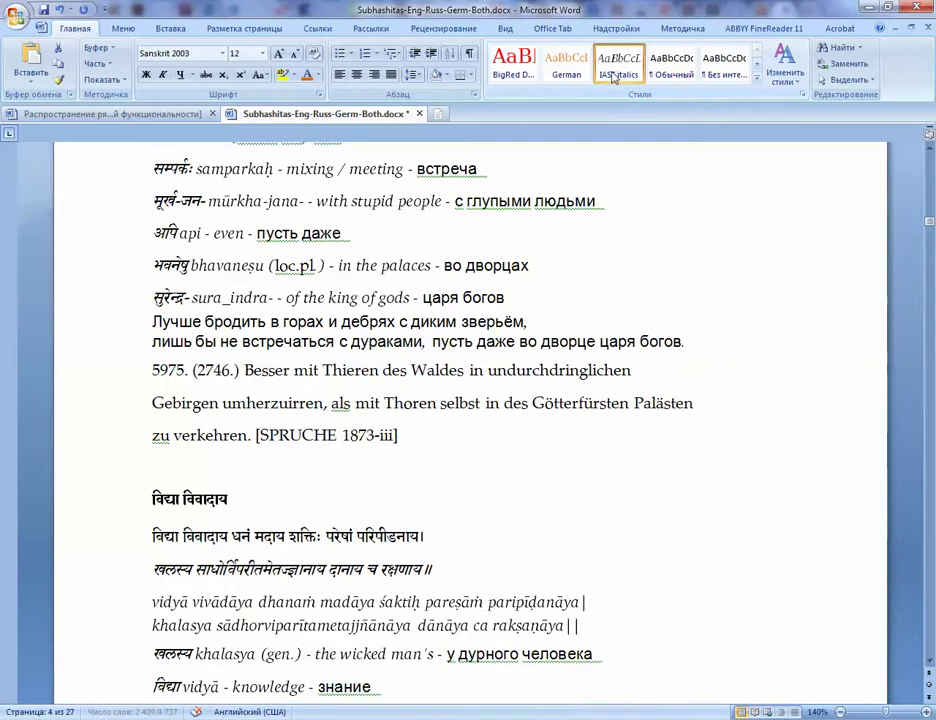
{"action": "left_click", "coordinate": [51, 9]}
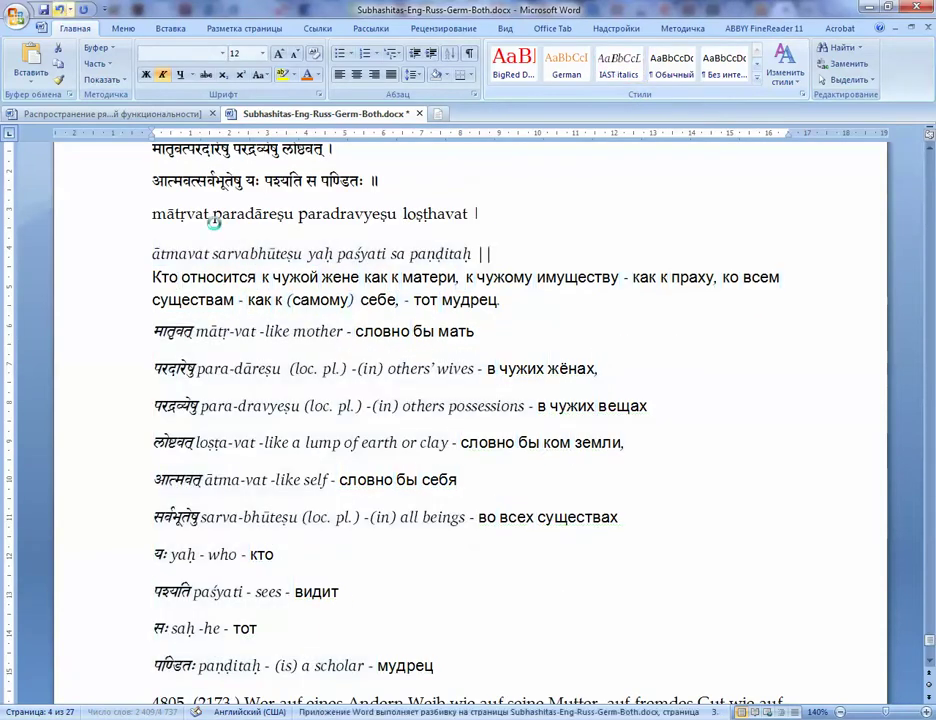
{"action": "left_click", "coordinate": [51, 9]}
{"action": "left_click", "coordinate": [240, 365]}
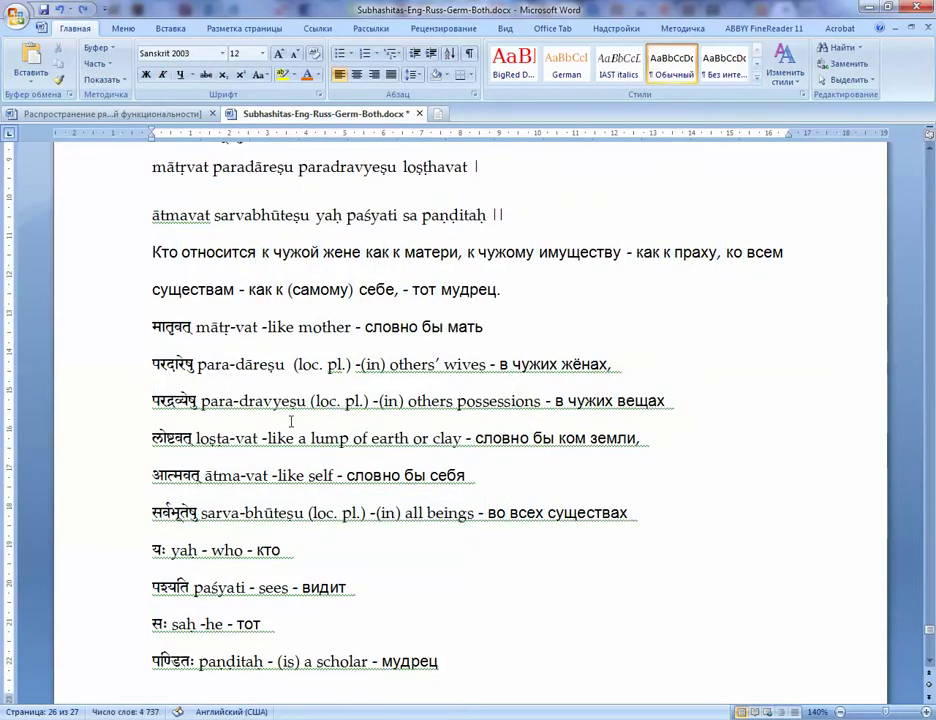
- Apply the orange German style to the 4805 translation paragraph and its reference
{"action": "scroll", "coordinate": [285, 440], "scroll_direction": "down", "scroll_amount": 3}
{"action": "scroll", "coordinate": [285, 440], "scroll_direction": "down", "scroll_amount": 4}
{"action": "scroll", "coordinate": [280, 436], "scroll_direction": "up", "scroll_amount": 1}
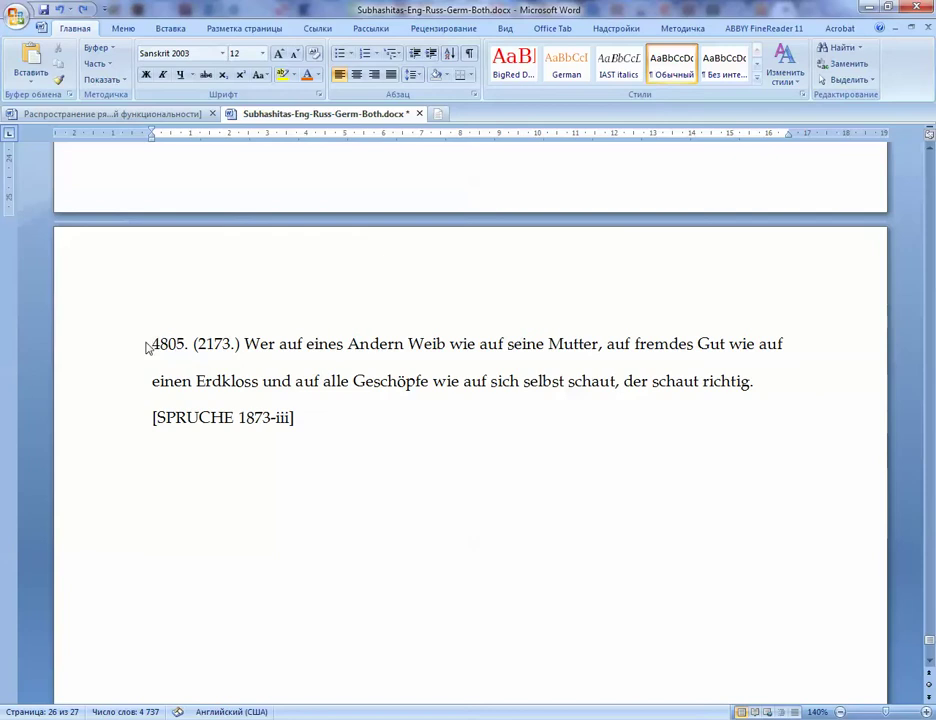
{"action": "left_click_drag", "start_coordinate": [152, 344], "coordinate": [307, 422]}
{"action": "left_click", "coordinate": [566, 62]}
{"action": "left_click", "coordinate": [393, 336]}
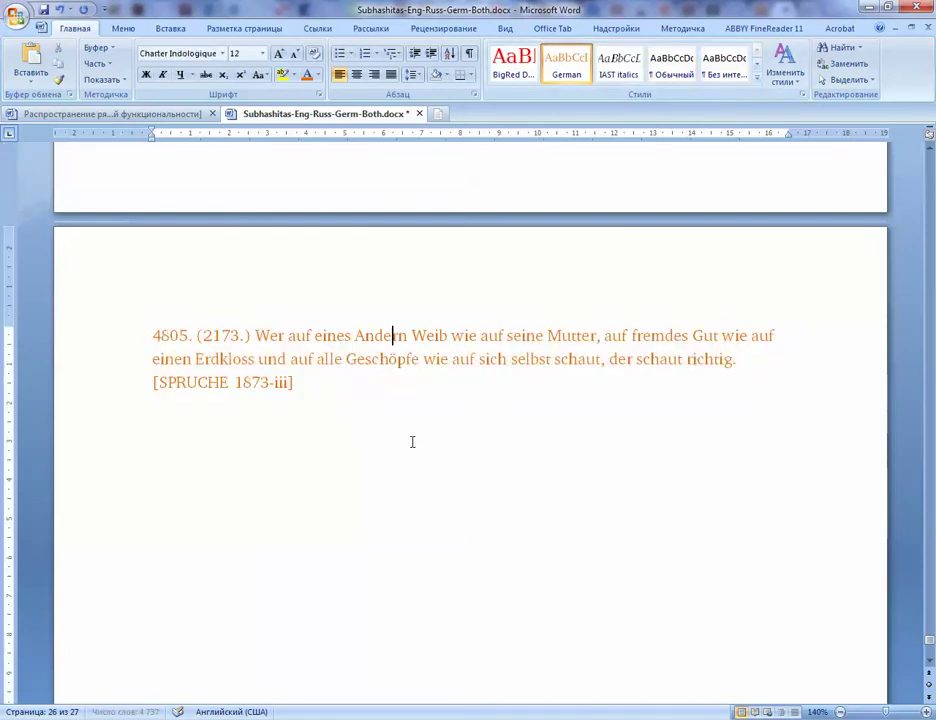
- Make the two Devanagari verse lines large and red with the BigRed style
{"action": "scroll", "coordinate": [400, 360], "scroll_direction": "up", "scroll_amount": 9}
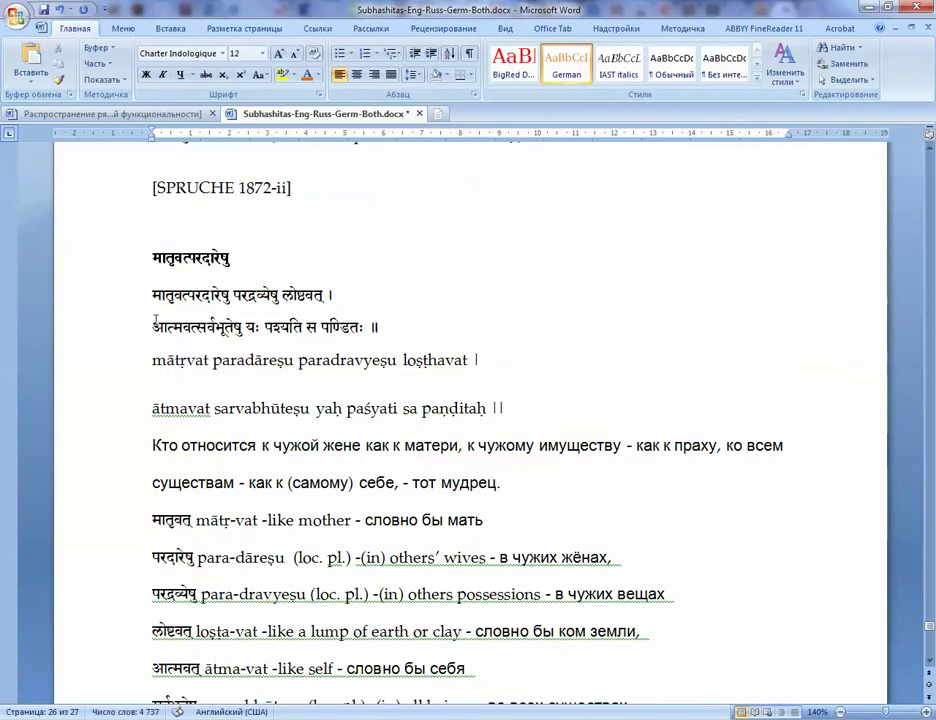
{"action": "left_click_drag", "start_coordinate": [153, 294], "coordinate": [390, 330]}
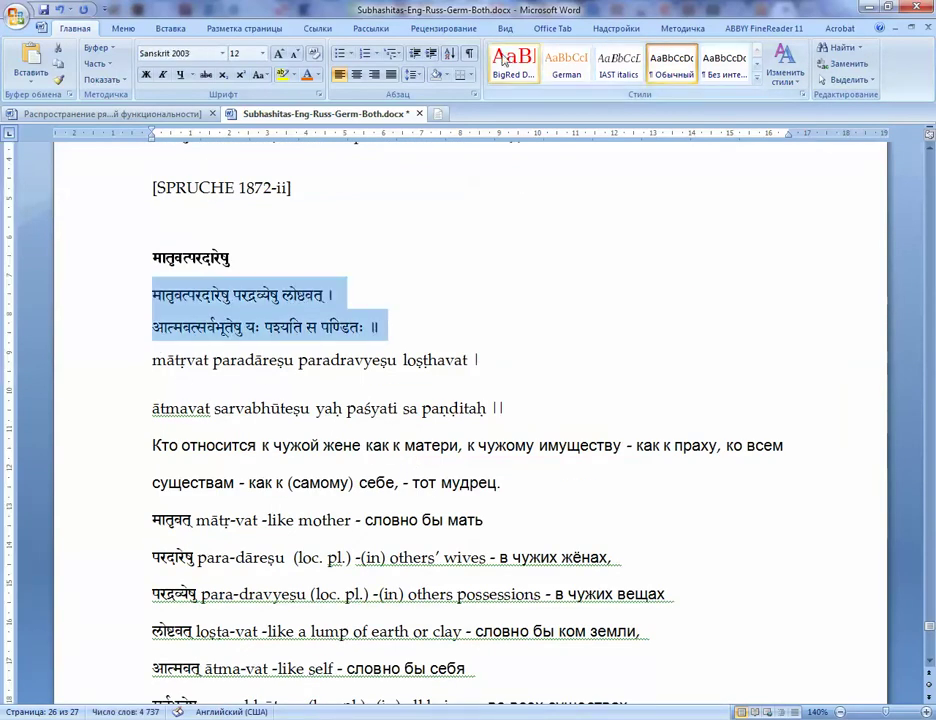
{"action": "left_click", "coordinate": [513, 62]}
{"action": "left_click", "coordinate": [309, 338]}
- Reset the two transliteration lines to the Обычный (normal) style
{"action": "left_click_drag", "start_coordinate": [152, 388], "coordinate": [503, 440]}
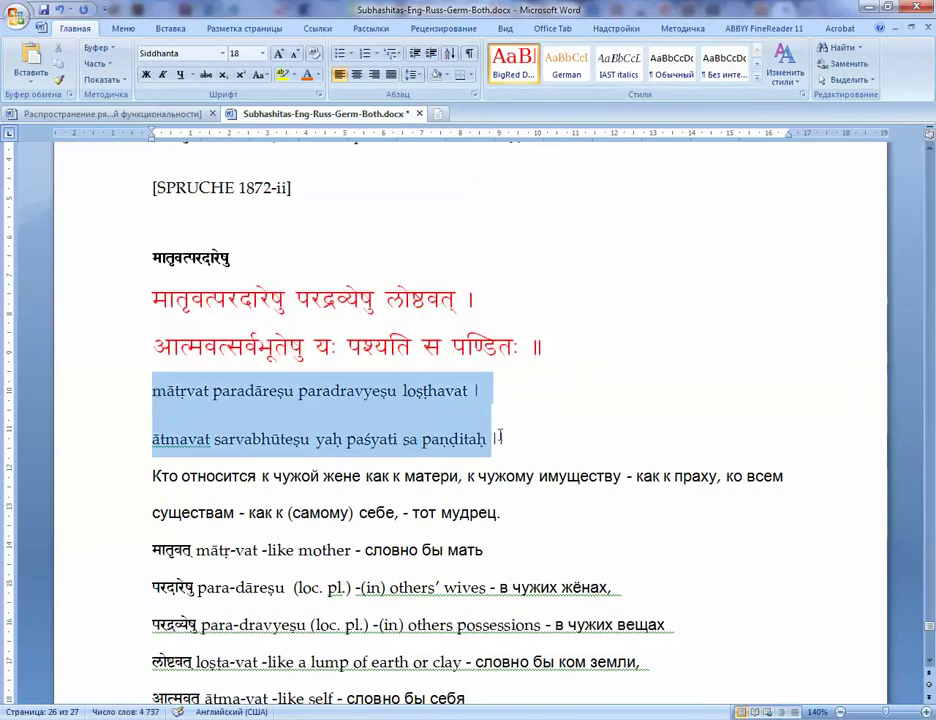
{"action": "left_click", "coordinate": [560, 68]}
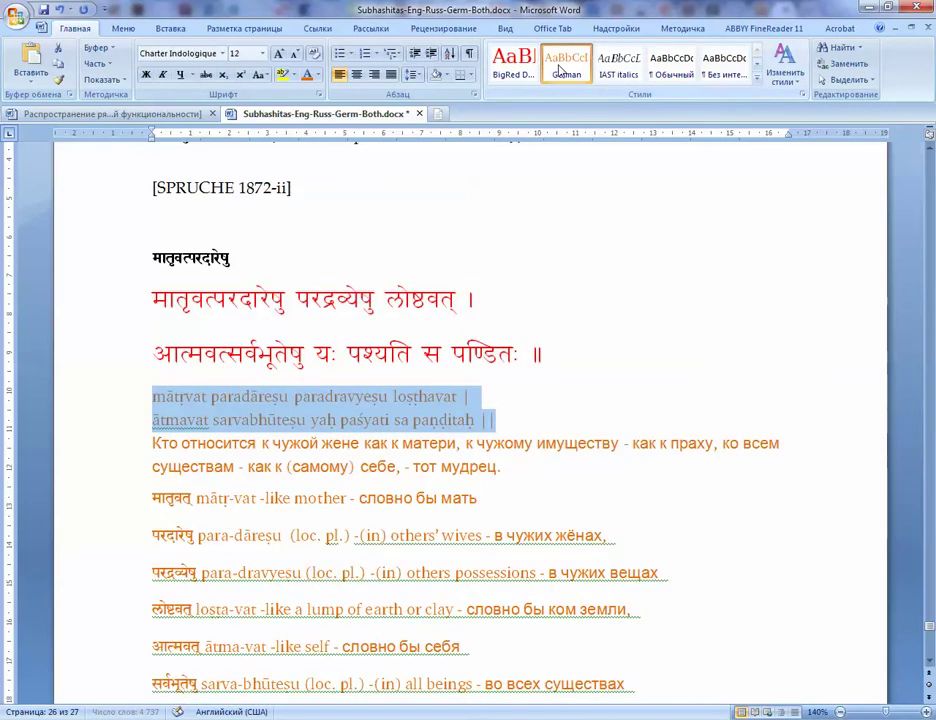
{"action": "left_click", "coordinate": [671, 62]}
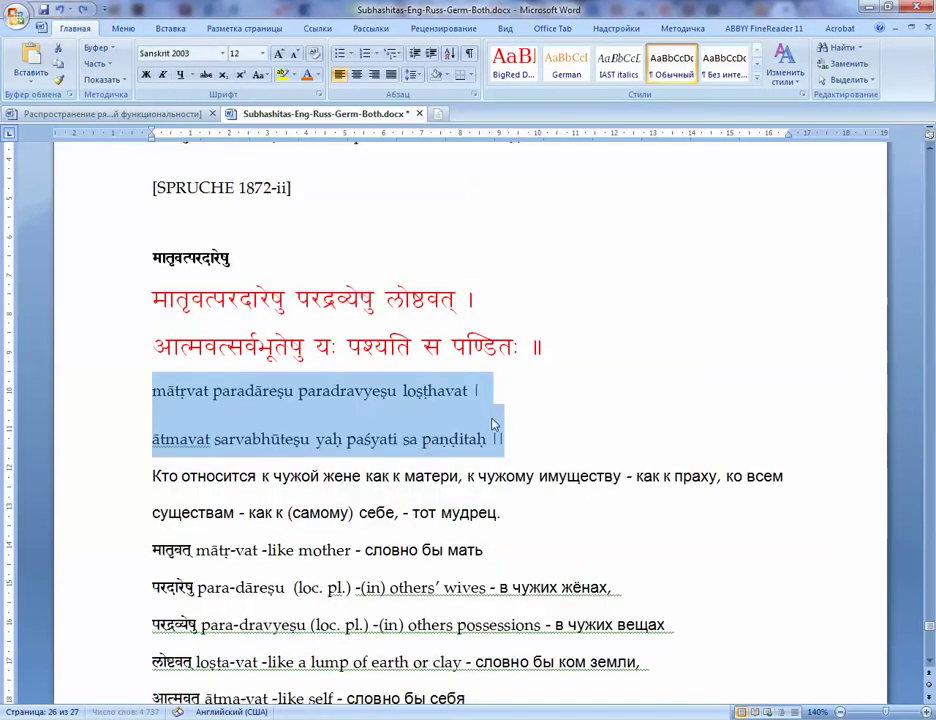
{"action": "left_click", "coordinate": [512, 438]}
- Show formatting marks and set the two transliteration lines in IAST italics style
{"action": "left_click", "coordinate": [467, 60]}
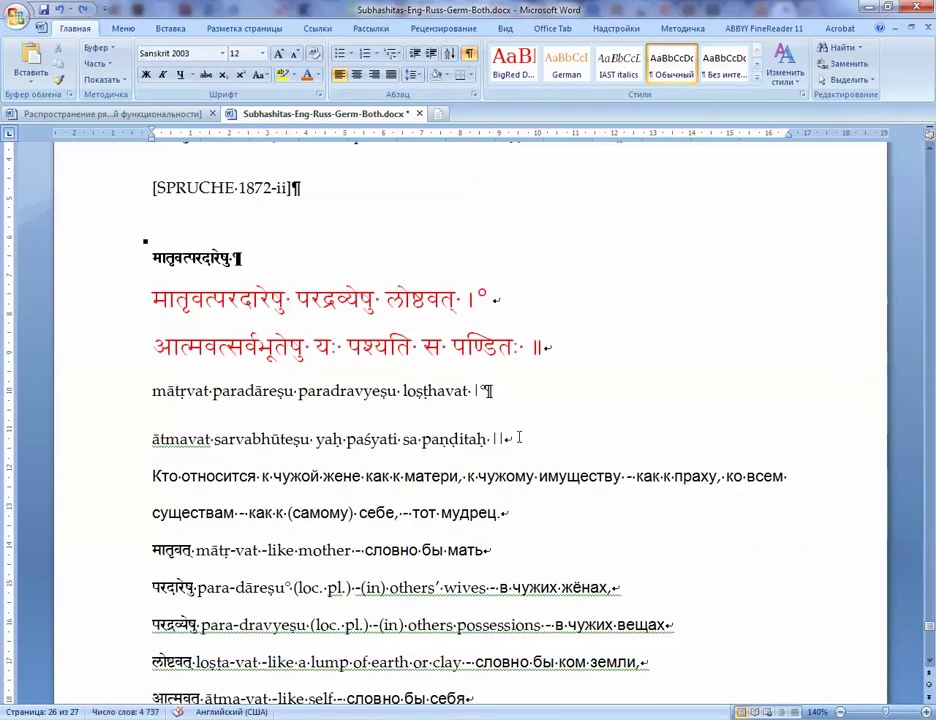
{"action": "key", "text": "Return"}
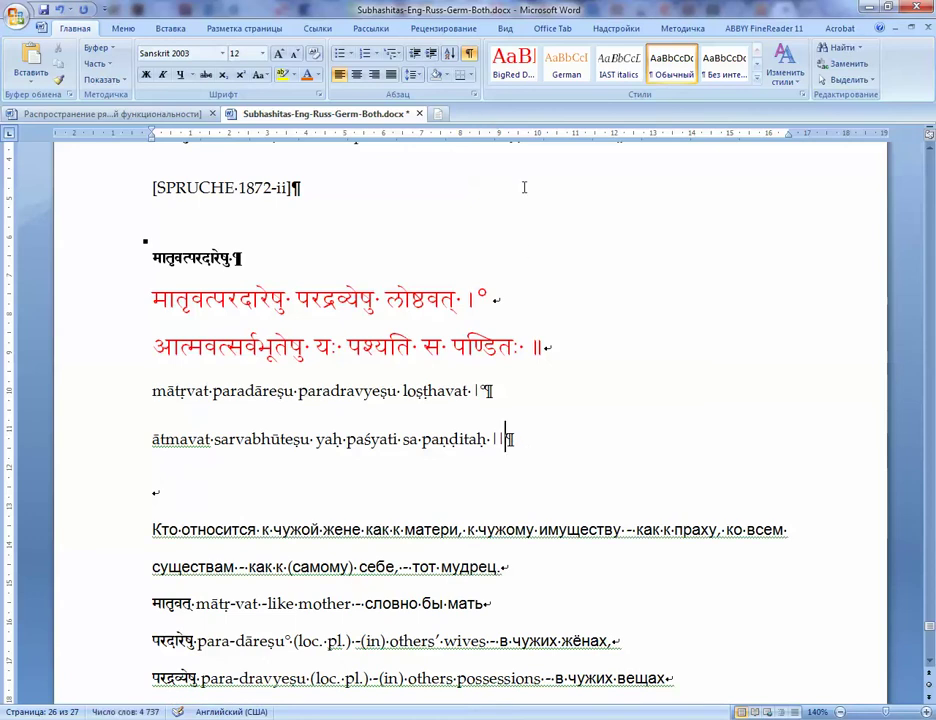
{"action": "left_click_drag", "start_coordinate": [514, 441], "coordinate": [137, 387]}
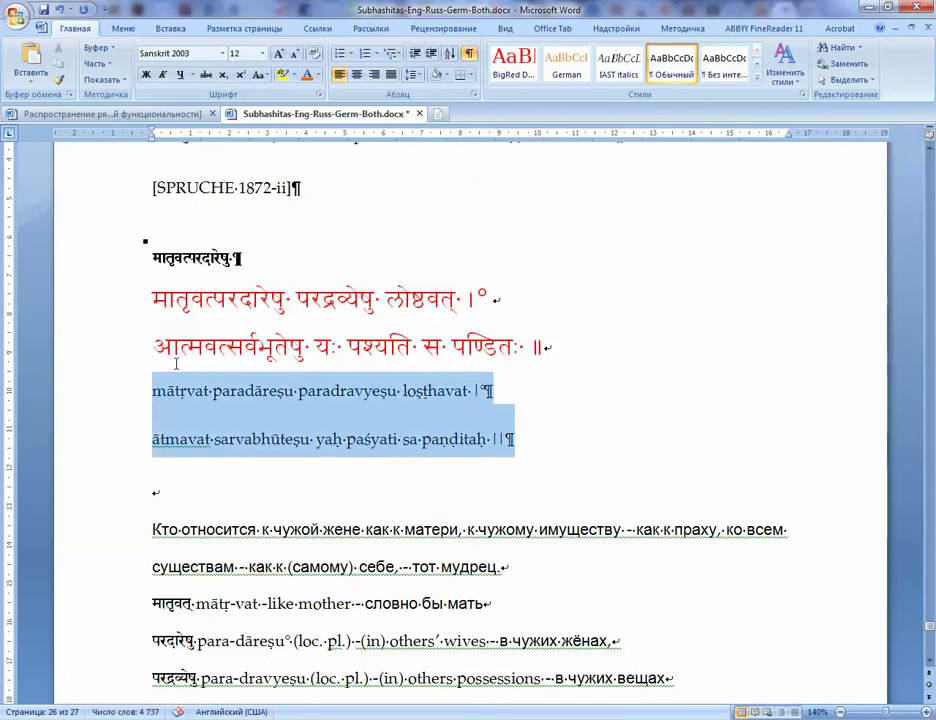
{"action": "left_click", "coordinate": [619, 62]}
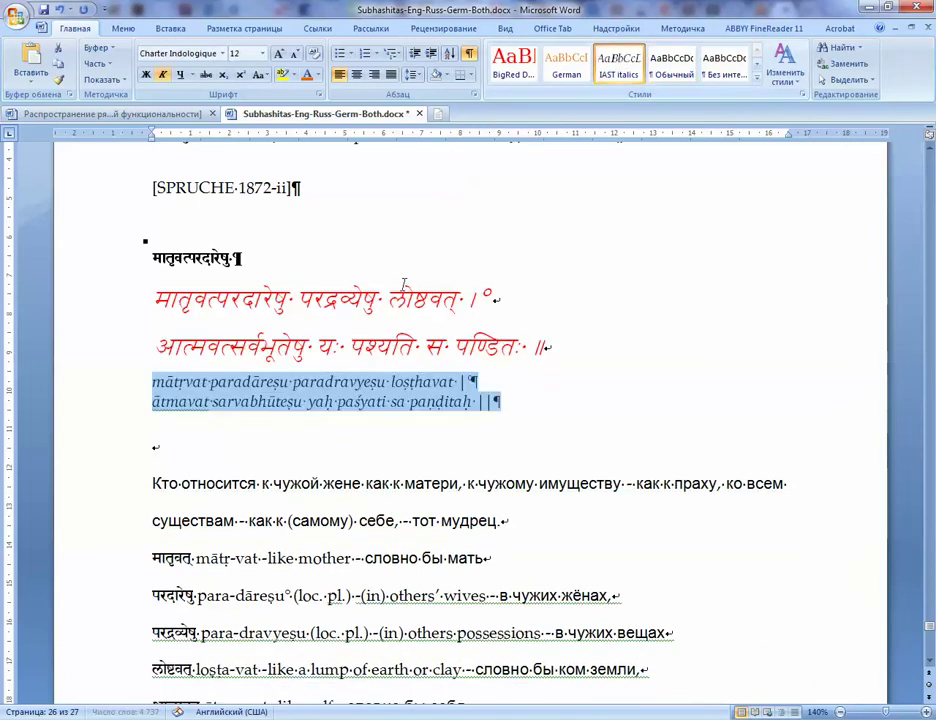
{"action": "left_click", "coordinate": [224, 440]}
{"action": "key", "text": "Delete"}
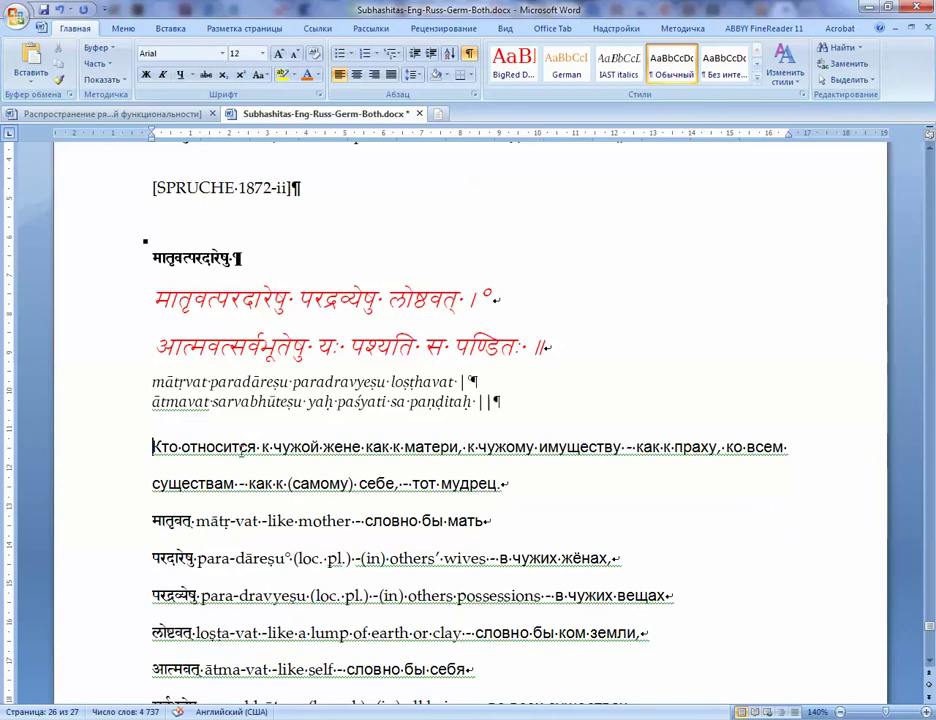
- Select the word-by-word glossary from मातृवत्, indent it, then undo the indent
{"action": "scroll", "coordinate": [408, 428], "scroll_direction": "down", "scroll_amount": 3}
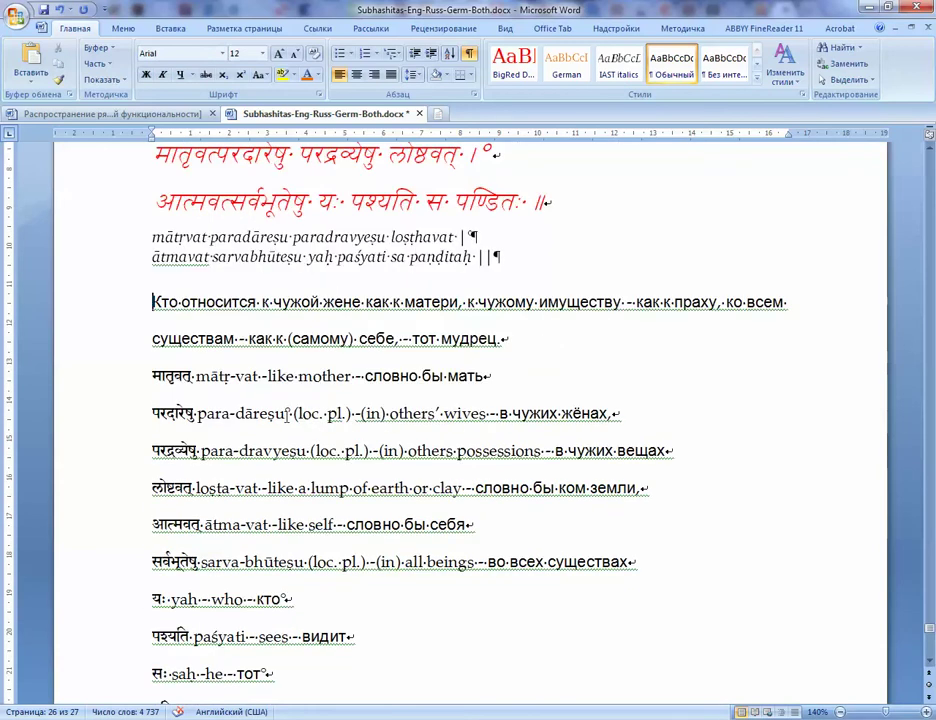
{"action": "left_click_drag", "start_coordinate": [152, 376], "coordinate": [219, 389]}
{"action": "left_click", "coordinate": [205, 460]}
{"action": "left_click_drag", "start_coordinate": [152, 424], "coordinate": [475, 614]}
{"action": "scroll", "coordinate": [251, 439], "scroll_direction": "down", "scroll_amount": 3}
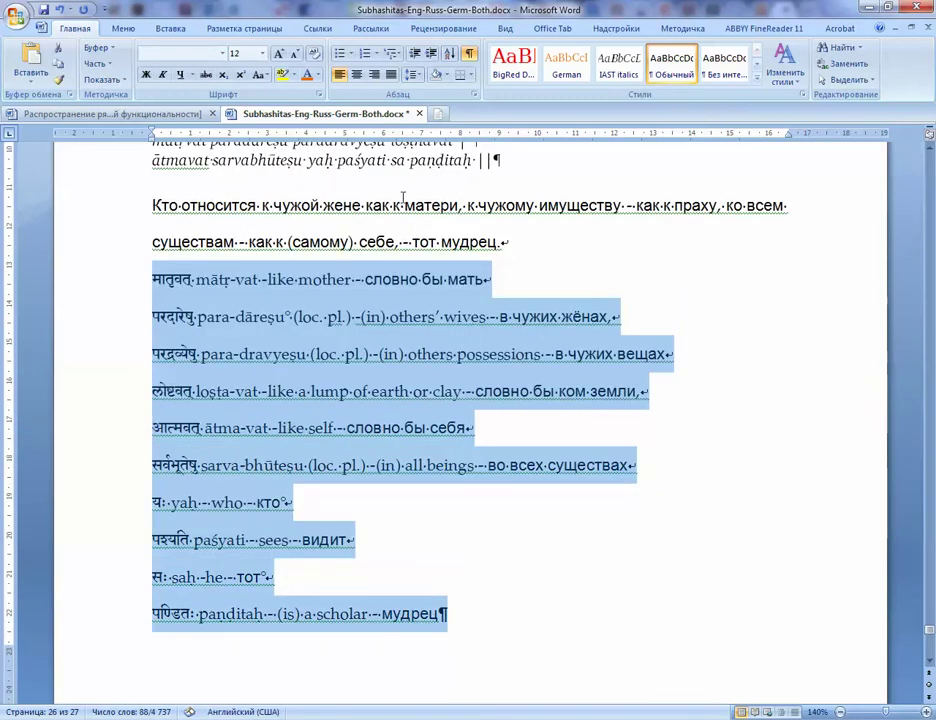
{"action": "left_click", "coordinate": [430, 54]}
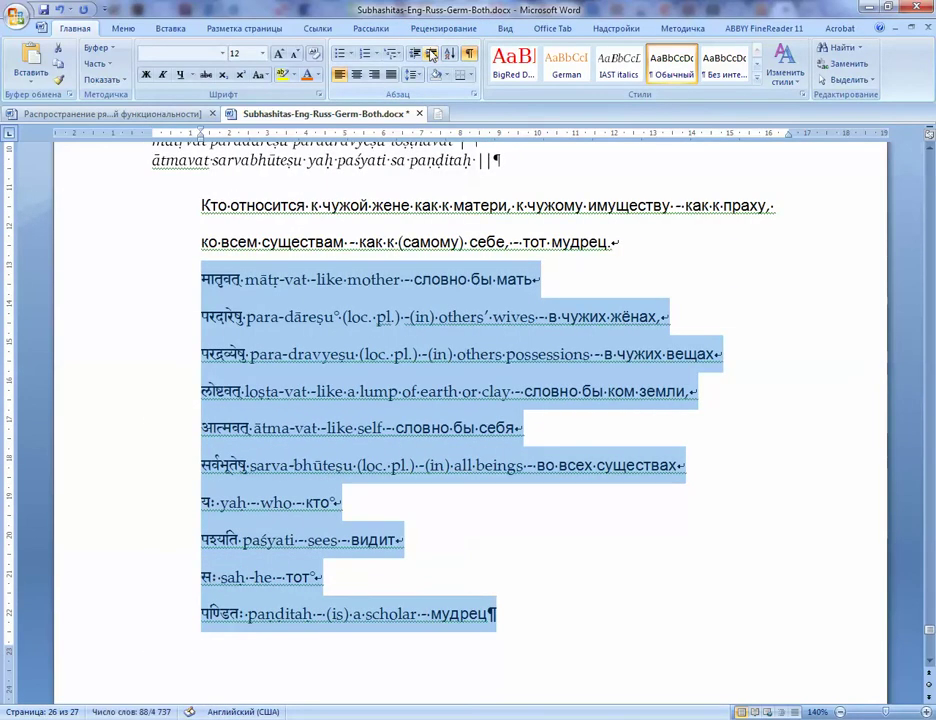
{"action": "key", "text": "ctrl+z"}
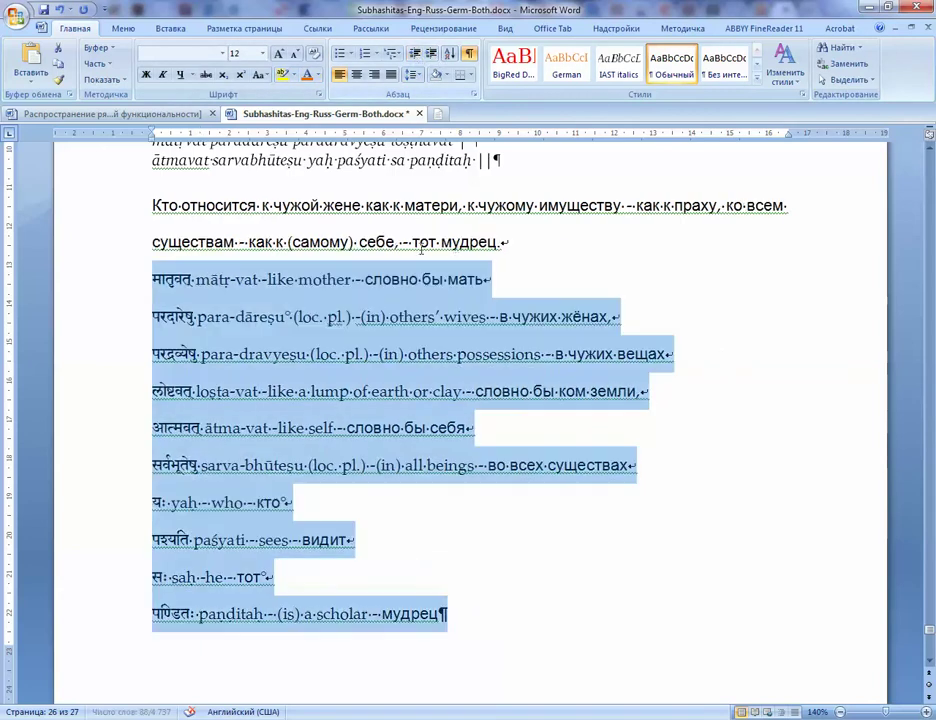
- Insert an empty paragraph after 'мудрец.' and select the Russian translation paragraph
{"action": "left_click", "coordinate": [540, 240]}
{"action": "key", "text": "Return"}
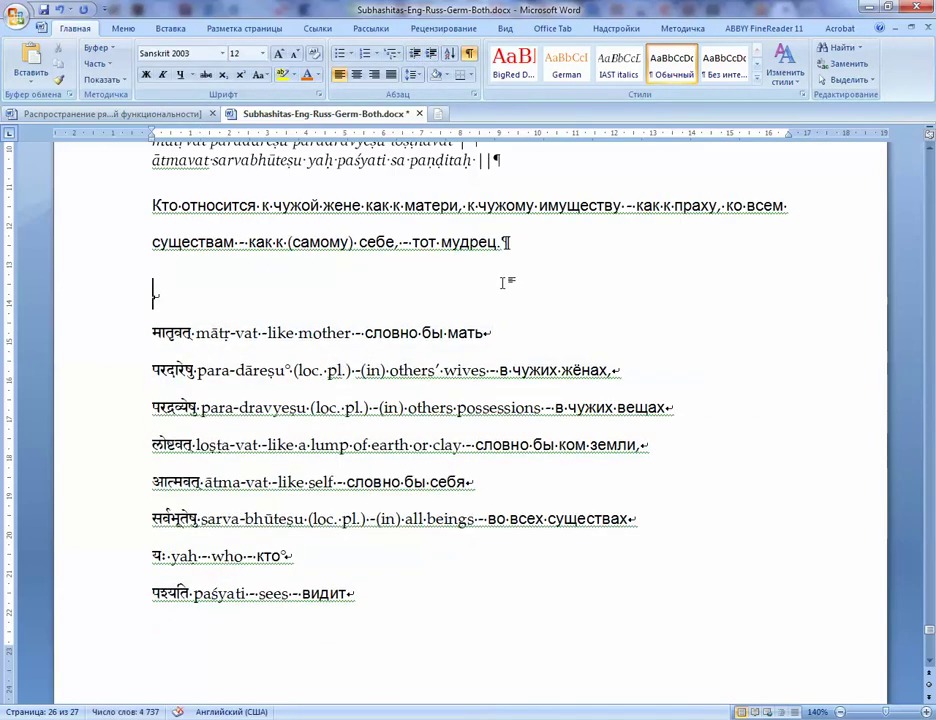
{"action": "scroll", "coordinate": [522, 355], "scroll_direction": "up", "scroll_amount": 2}
{"action": "left_click_drag", "start_coordinate": [510, 342], "coordinate": [152, 305]}
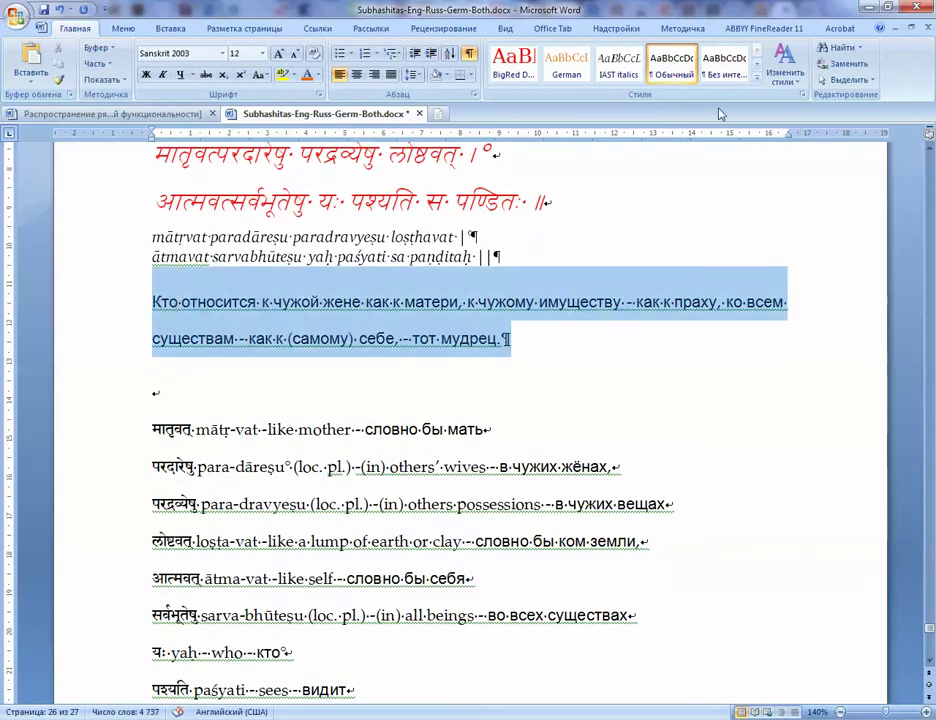
- Create a new quick style named Russian from the selected translation's formatting
{"action": "left_click", "coordinate": [758, 84]}
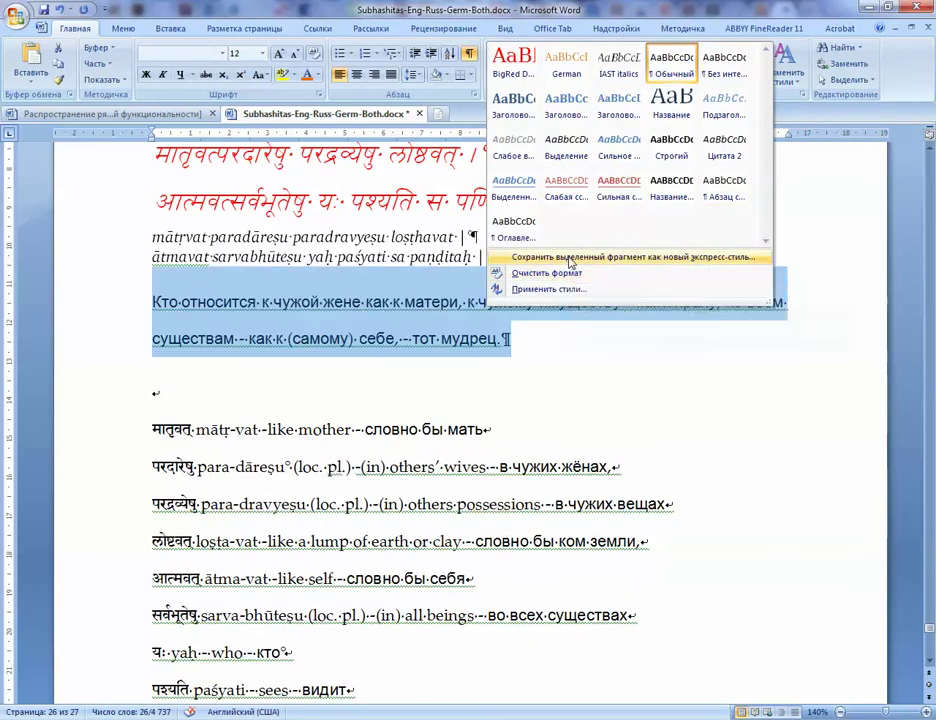
{"action": "left_click", "coordinate": [565, 257]}
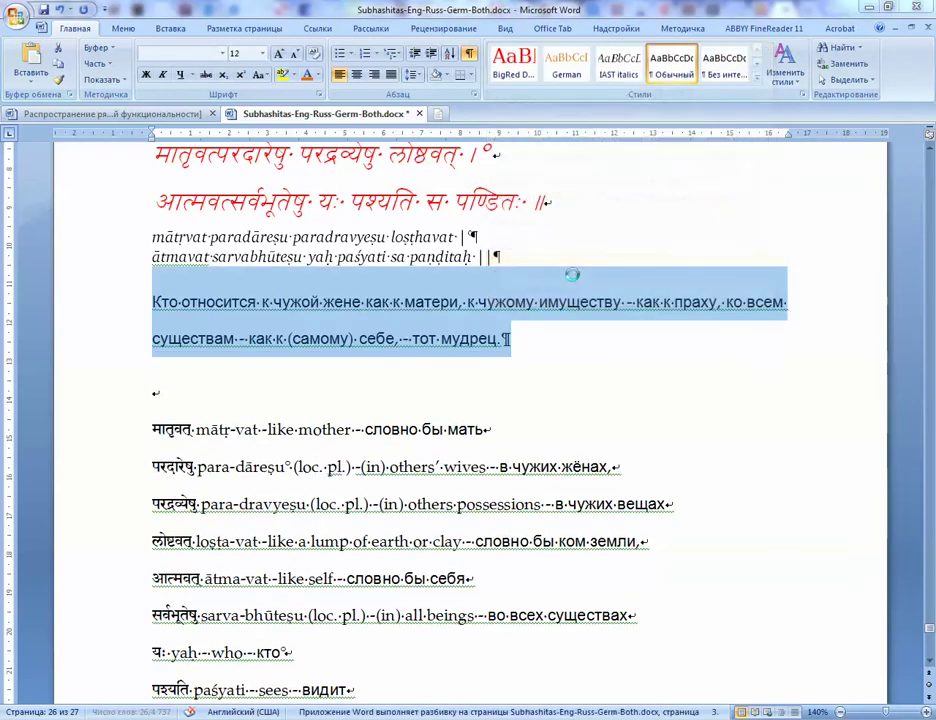
{"action": "type", "text": "R"}
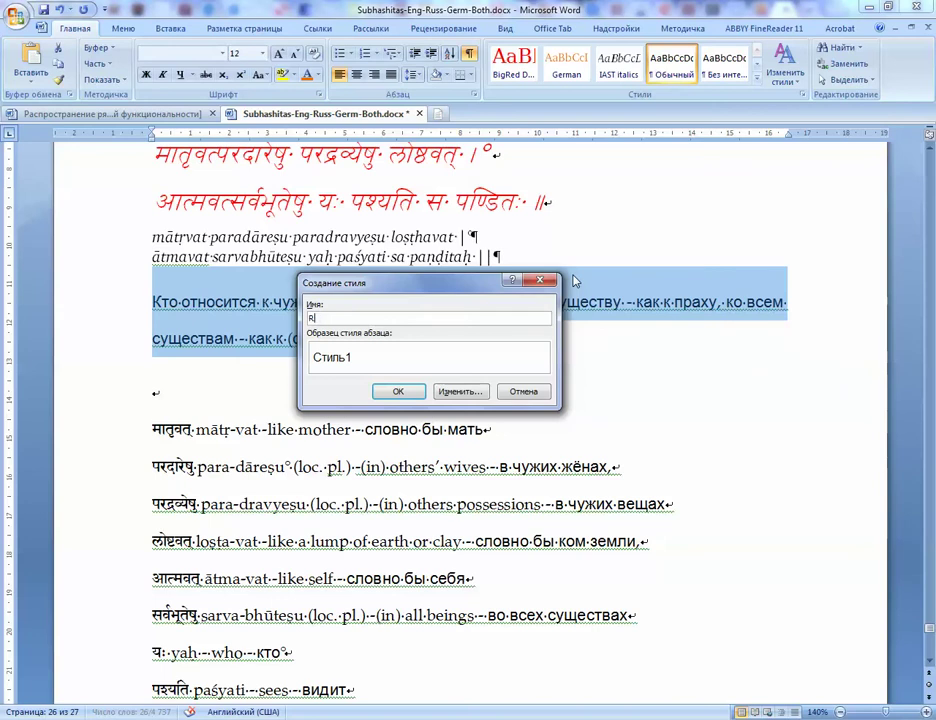
{"action": "type", "text": "Essia"}
{"action": "left_click", "coordinate": [398, 391]}
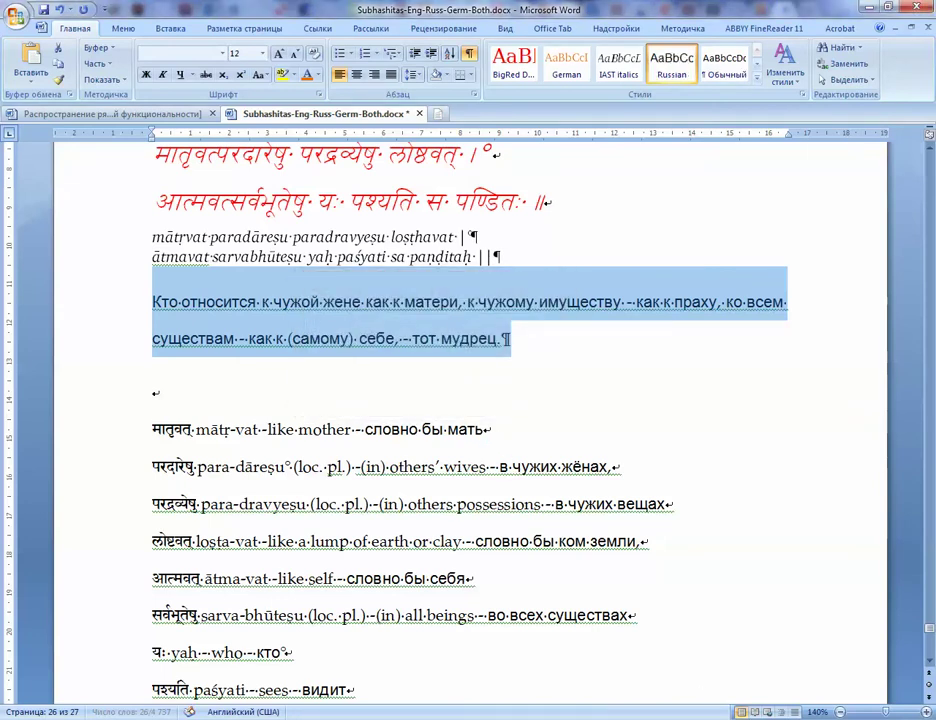
{"action": "left_click", "coordinate": [787, 719]}
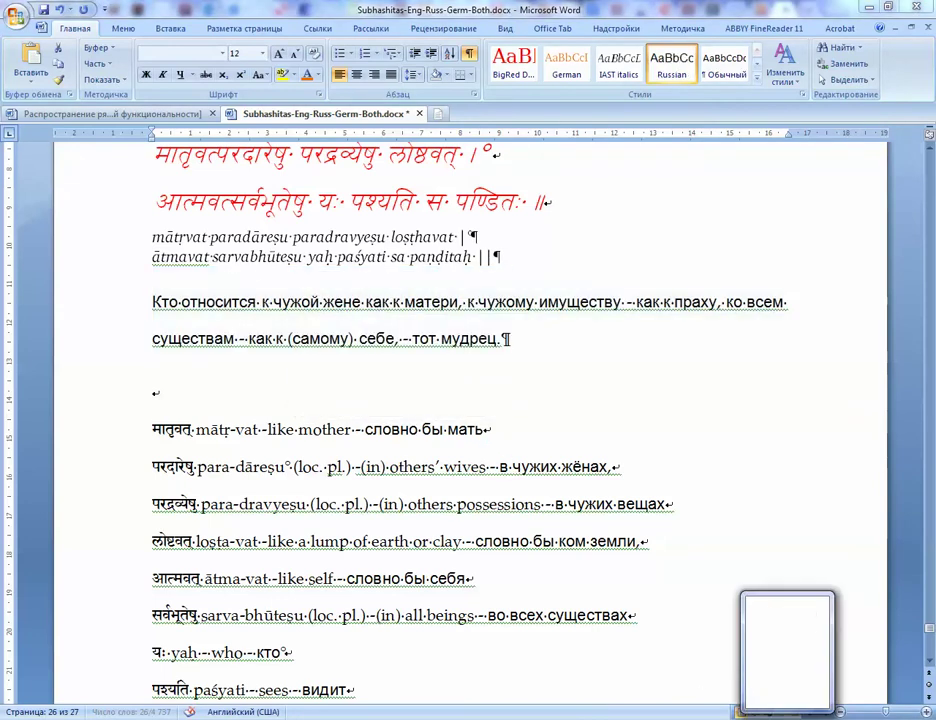
{"action": "left_click", "coordinate": [478, 355]}
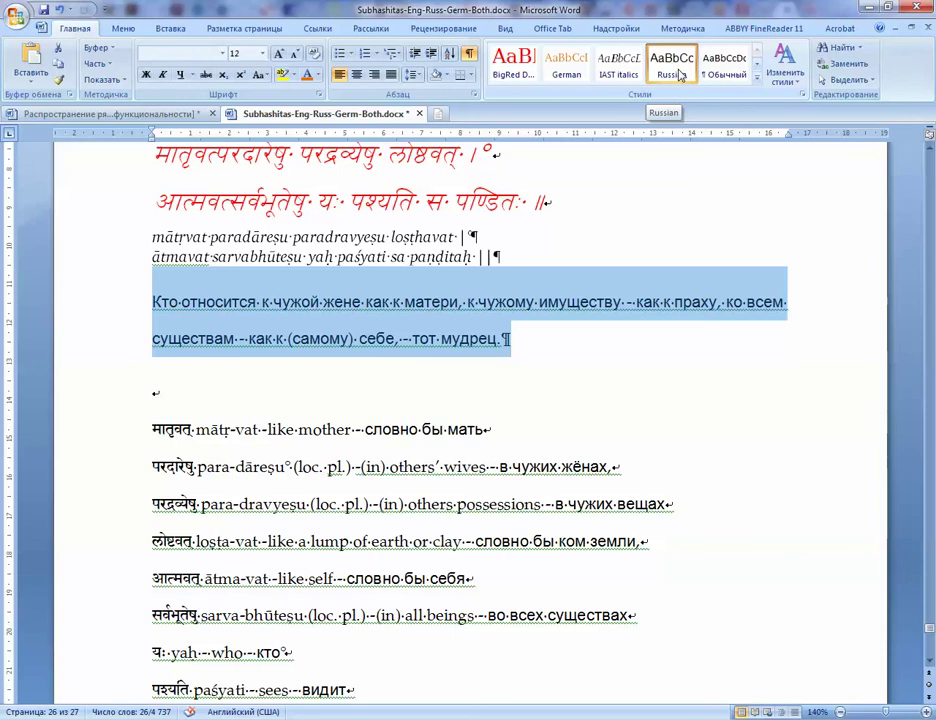
- Apply the Russian style to the whole Russian translation paragraph
{"action": "left_click", "coordinate": [445, 464]}
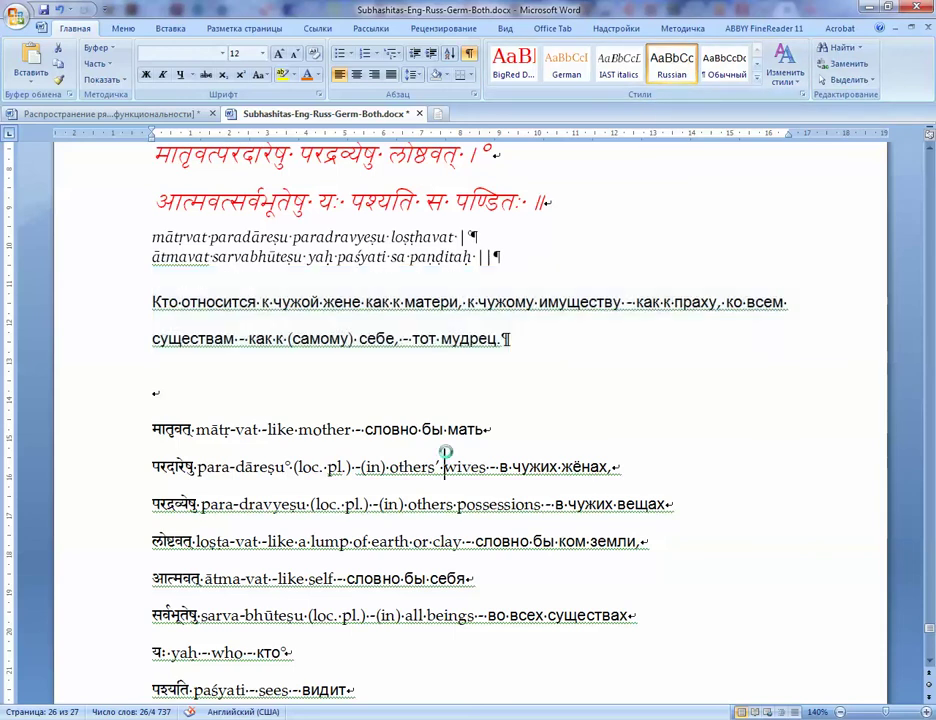
{"action": "triple_click", "coordinate": [418, 338]}
{"action": "left_click", "coordinate": [672, 72]}
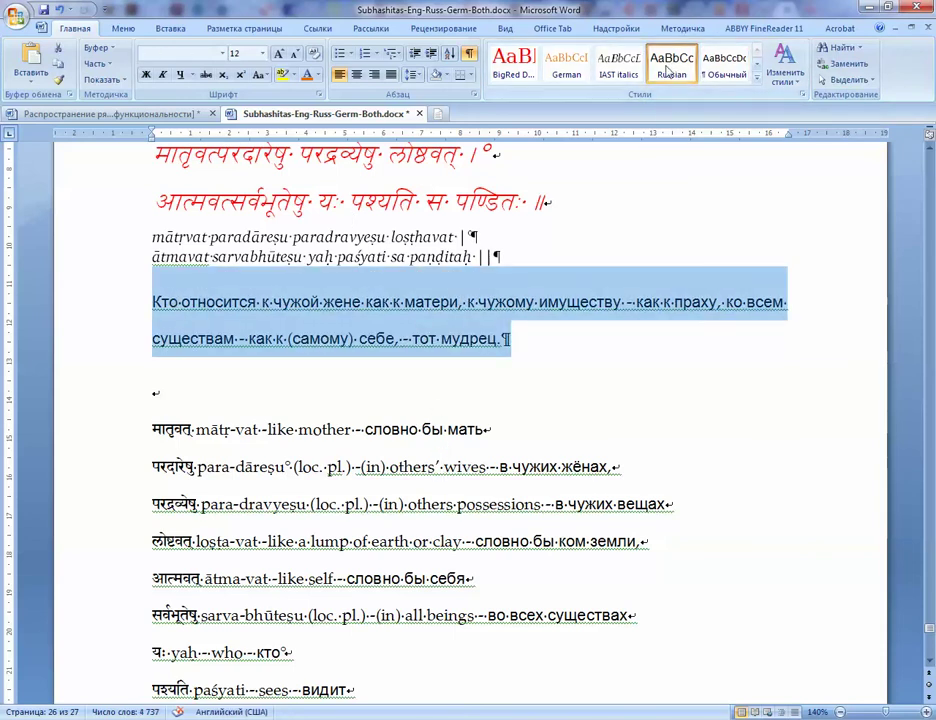
- Modify the Russian quick style to use the Old Standard Indologique font
{"action": "right_click", "coordinate": [672, 72]}
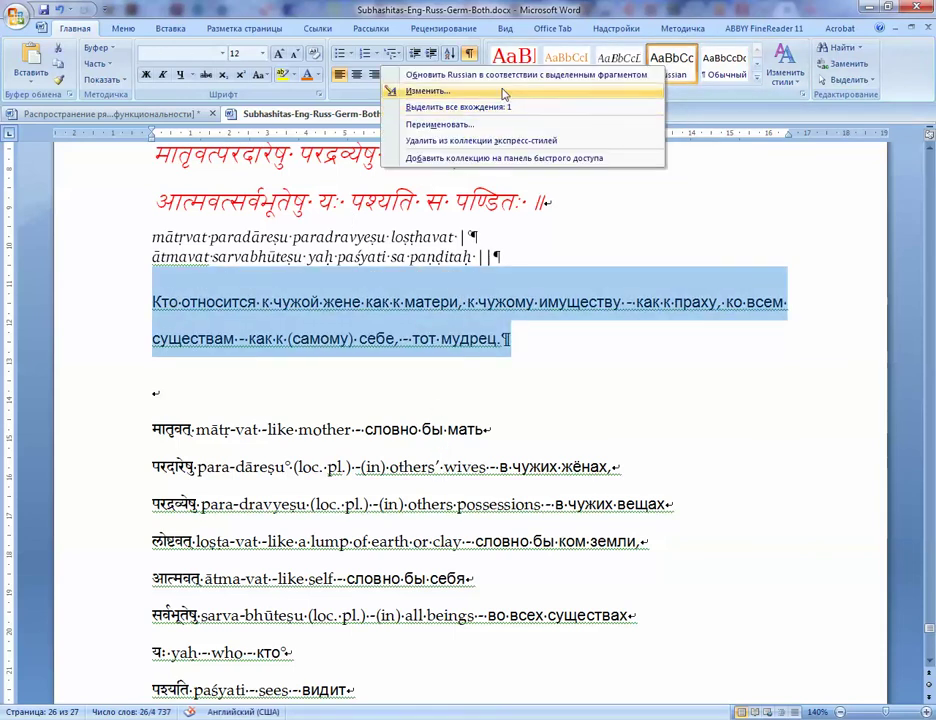
{"action": "left_click", "coordinate": [652, 91]}
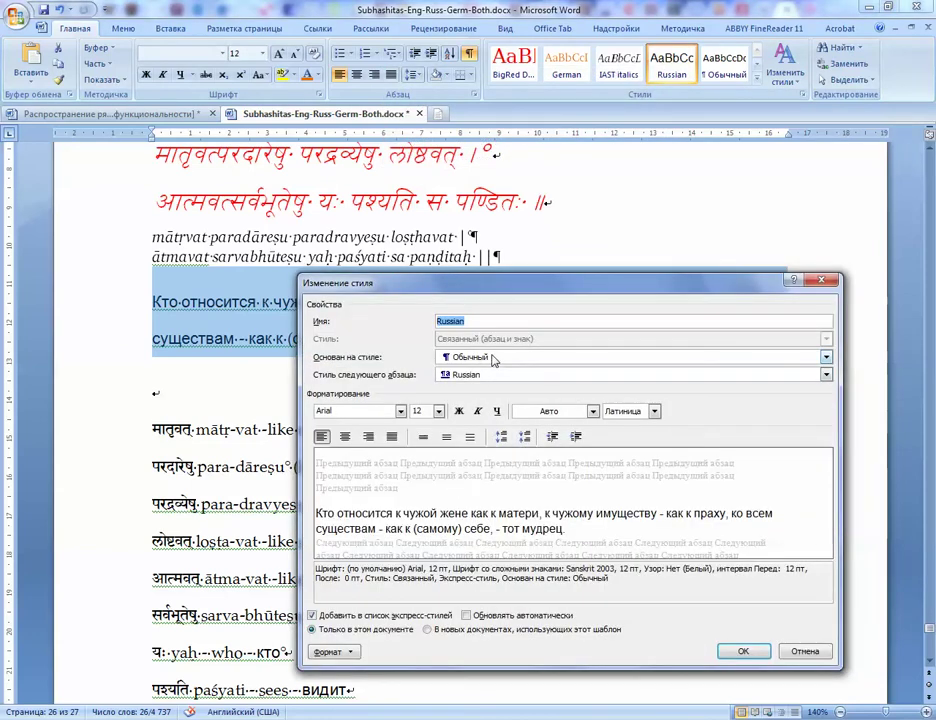
{"action": "left_click", "coordinate": [400, 411]}
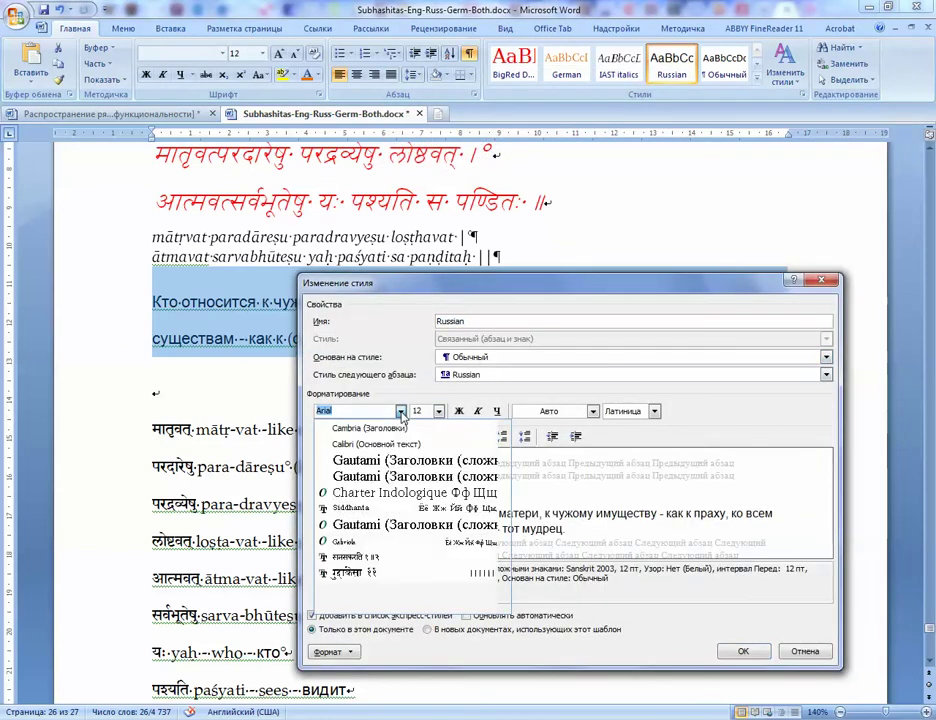
{"action": "left_click", "coordinate": [432, 597]}
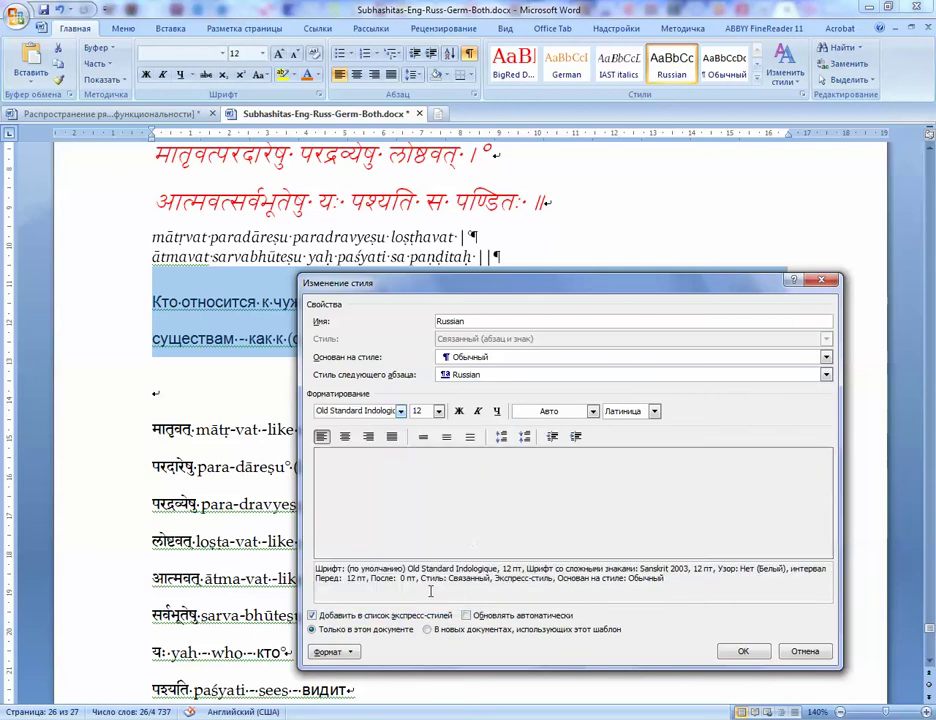
{"action": "left_click", "coordinate": [745, 652]}
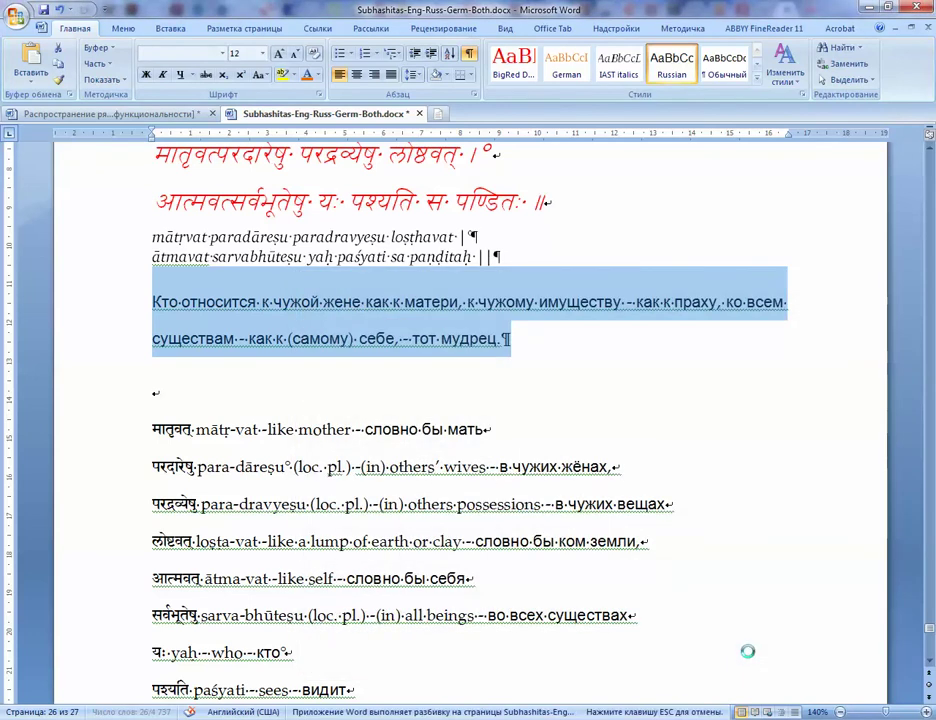
{"action": "left_click", "coordinate": [565, 388]}
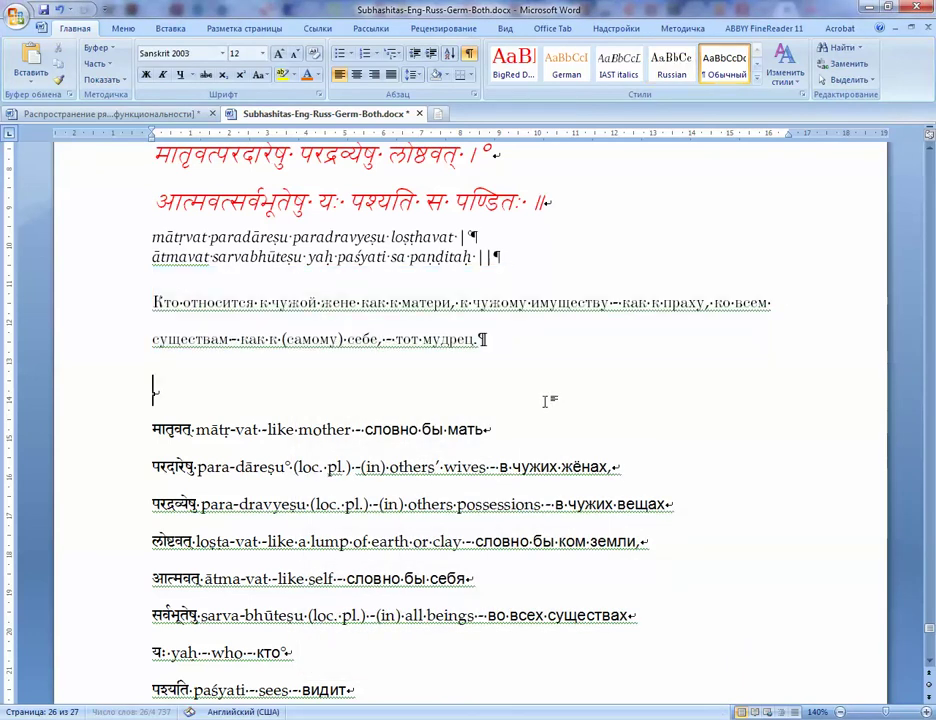
- Apply the Russian style to the four translation lines from Праведность to демон
{"action": "left_click", "coordinate": [442, 302]}
{"action": "scroll", "coordinate": [461, 384], "scroll_direction": "down", "scroll_amount": 15}
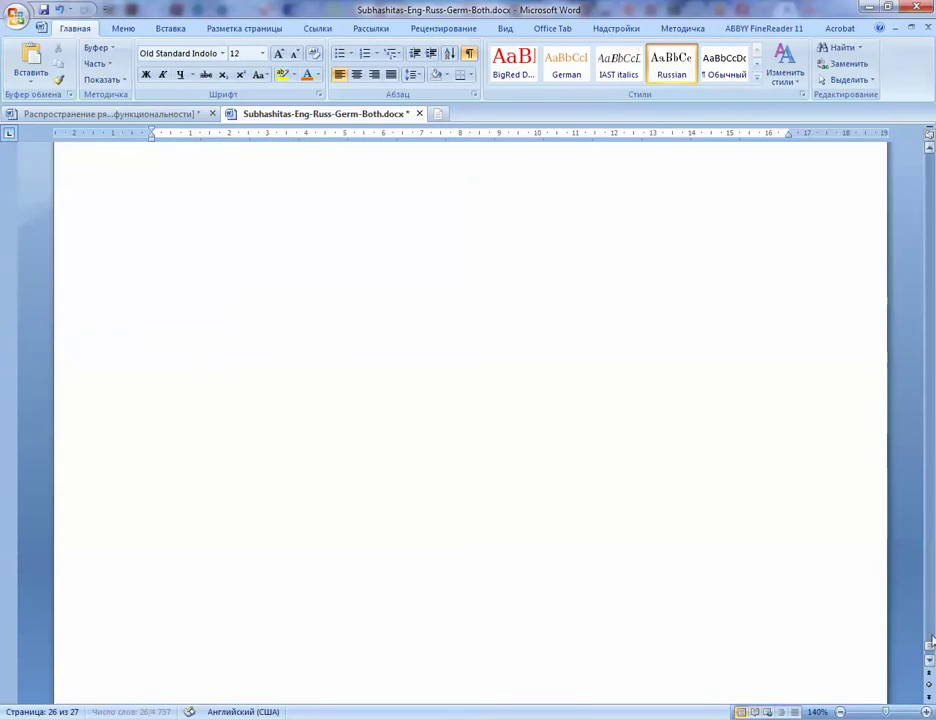
{"action": "scroll", "coordinate": [698, 563], "scroll_direction": "up", "scroll_amount": 10}
{"action": "scroll", "coordinate": [700, 580], "scroll_direction": "up", "scroll_amount": 8}
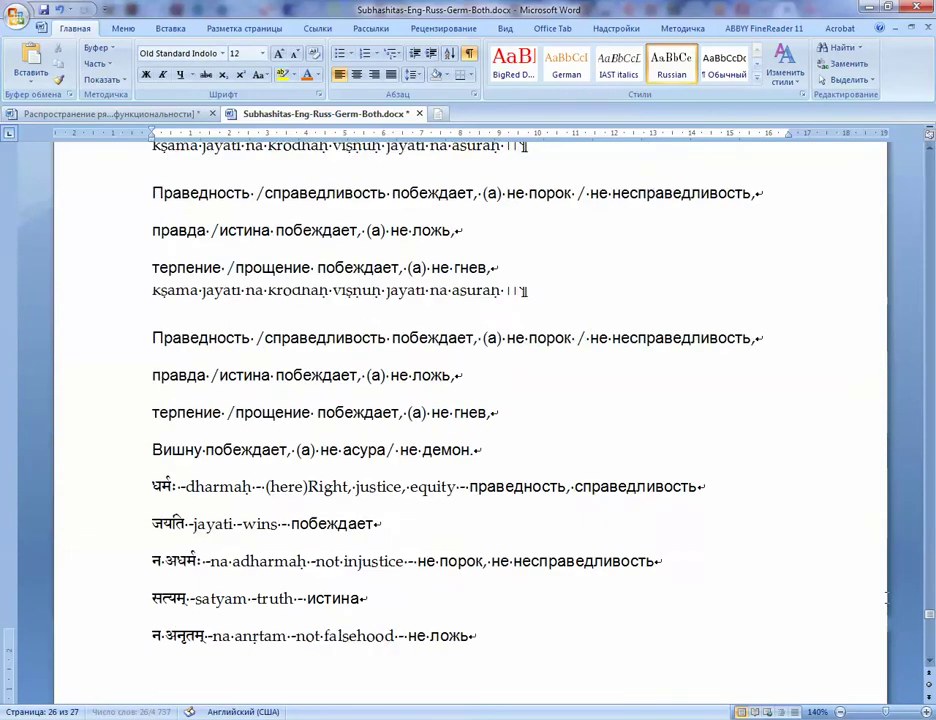
{"action": "scroll", "coordinate": [573, 568], "scroll_direction": "down", "scroll_amount": 3}
{"action": "left_click", "coordinate": [410, 509]}
{"action": "left_click_drag", "start_coordinate": [152, 434], "coordinate": [474, 546]}
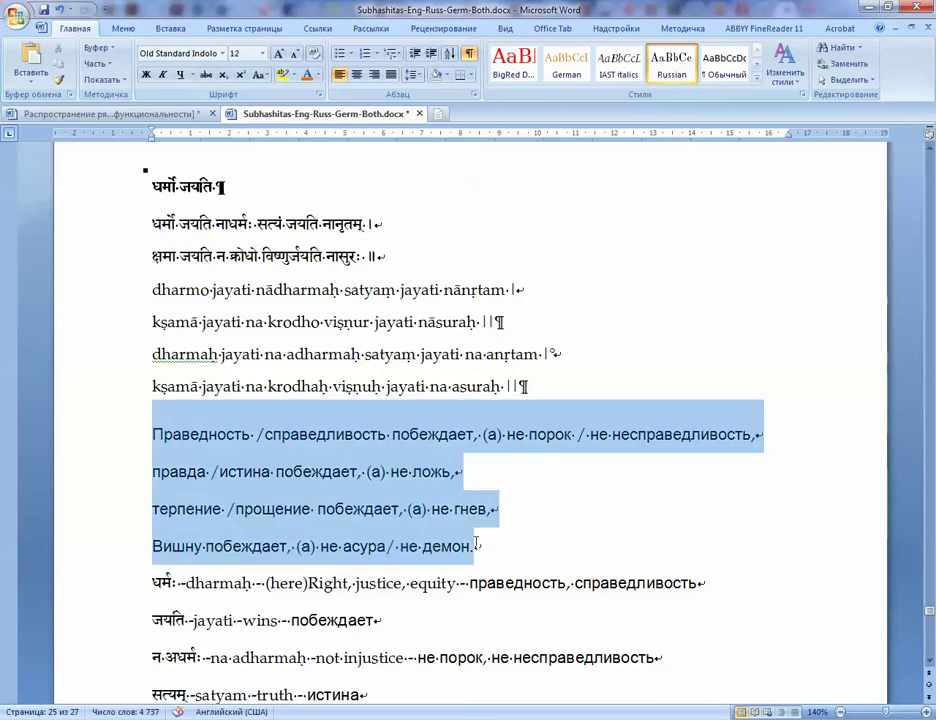
{"action": "left_click", "coordinate": [671, 62]}
- Set the four transliteration lines in the IAST italics style
{"action": "left_click_drag", "start_coordinate": [560, 388], "coordinate": [115, 282]}
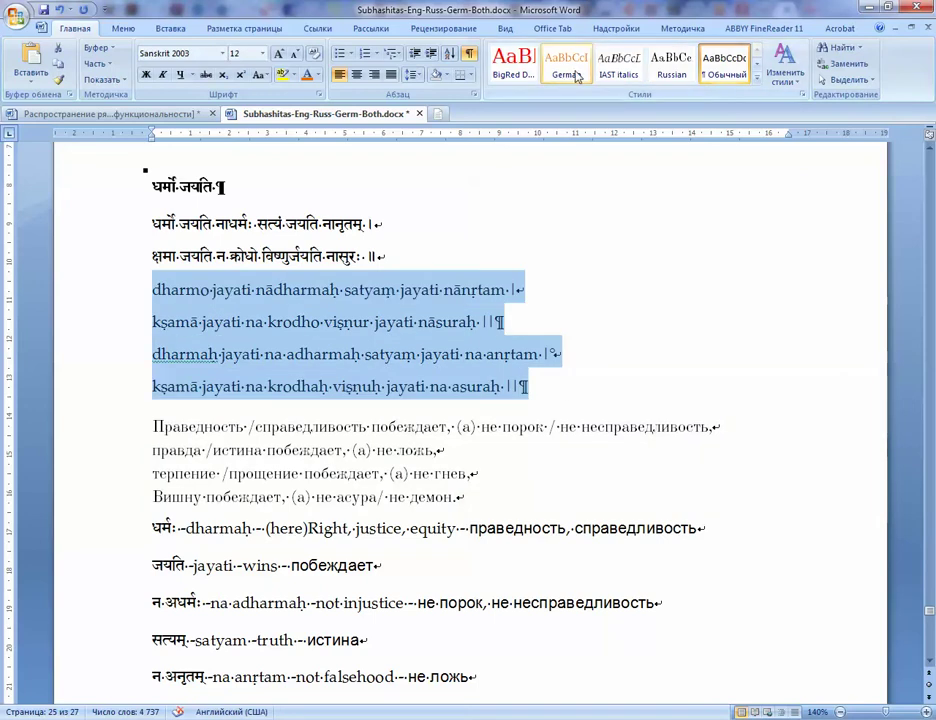
{"action": "left_click", "coordinate": [612, 62]}
{"action": "left_click", "coordinate": [352, 250]}
- Apply BigRed to the two Devanagari verse lines and turn their italic off
{"action": "left_click_drag", "start_coordinate": [376, 253], "coordinate": [137, 207]}
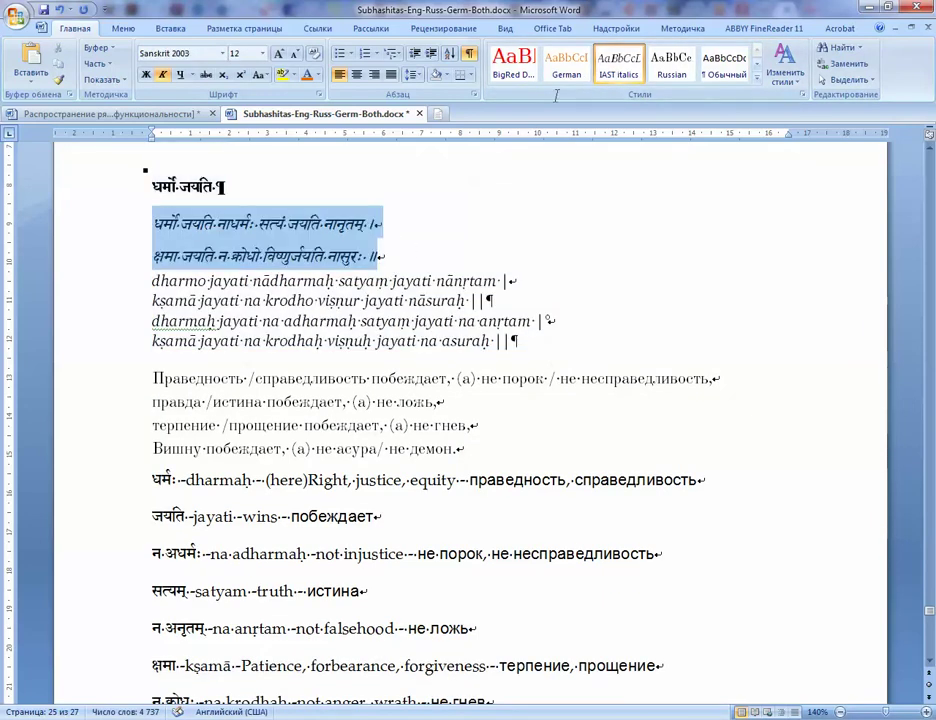
{"action": "left_click", "coordinate": [513, 62]}
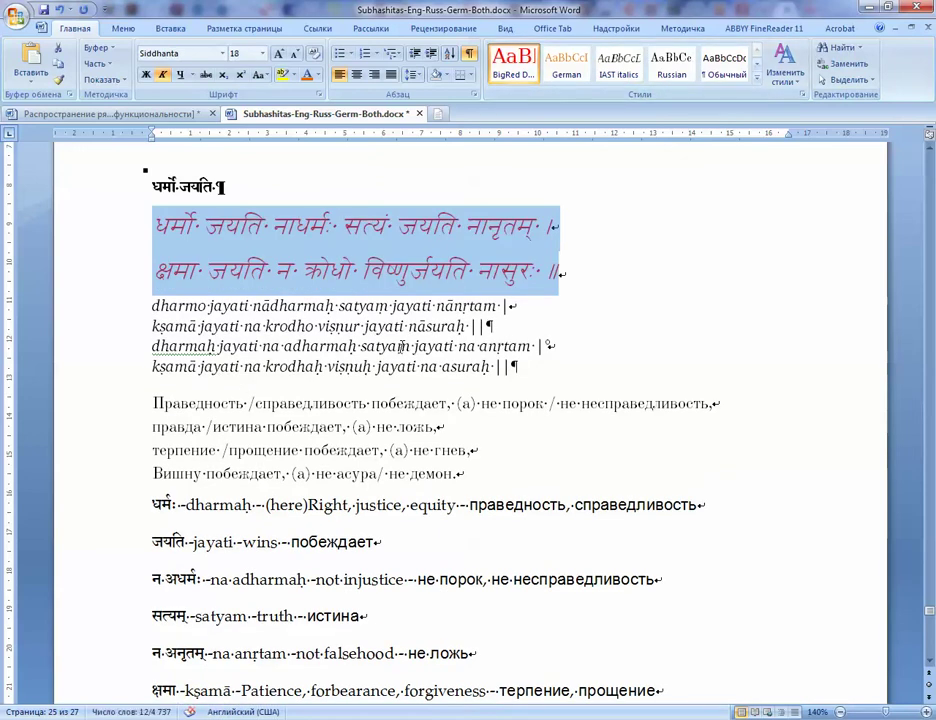
{"action": "left_click", "coordinate": [401, 346]}
{"action": "left_click", "coordinate": [202, 227]}
{"action": "left_click", "coordinate": [138, 228]}
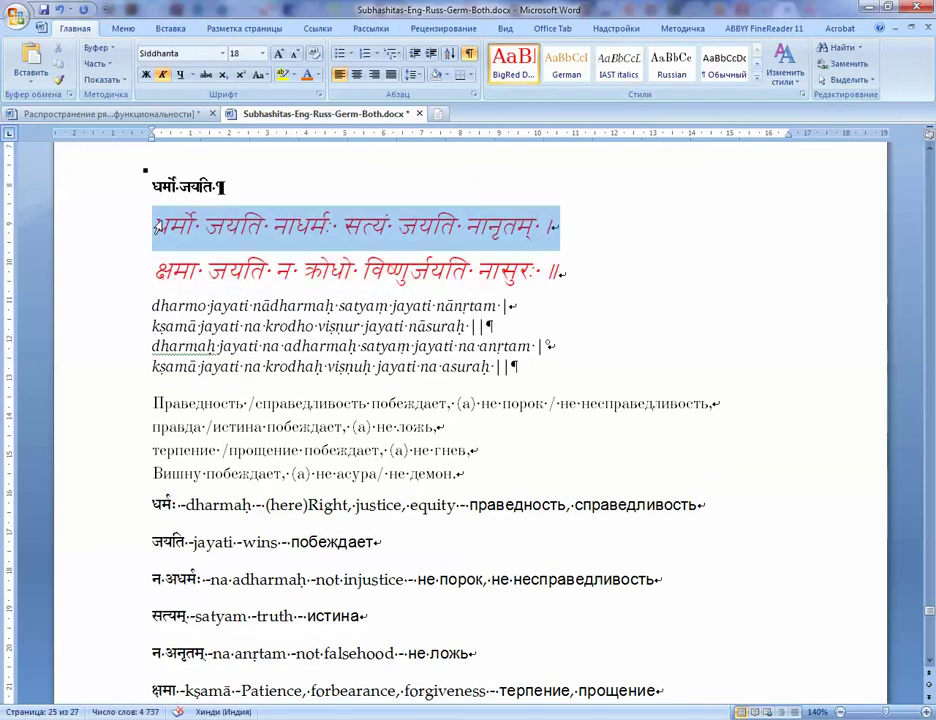
{"action": "left_click", "coordinate": [556, 271], "text": "shift"}
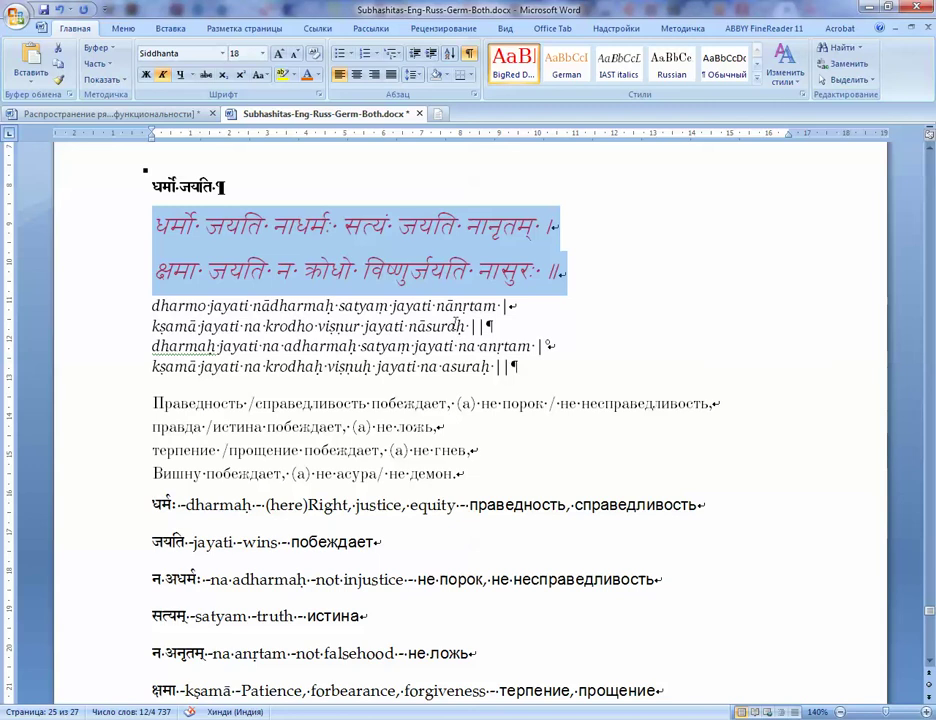
{"action": "left_click", "coordinate": [164, 75]}
{"action": "left_click", "coordinate": [275, 252]}
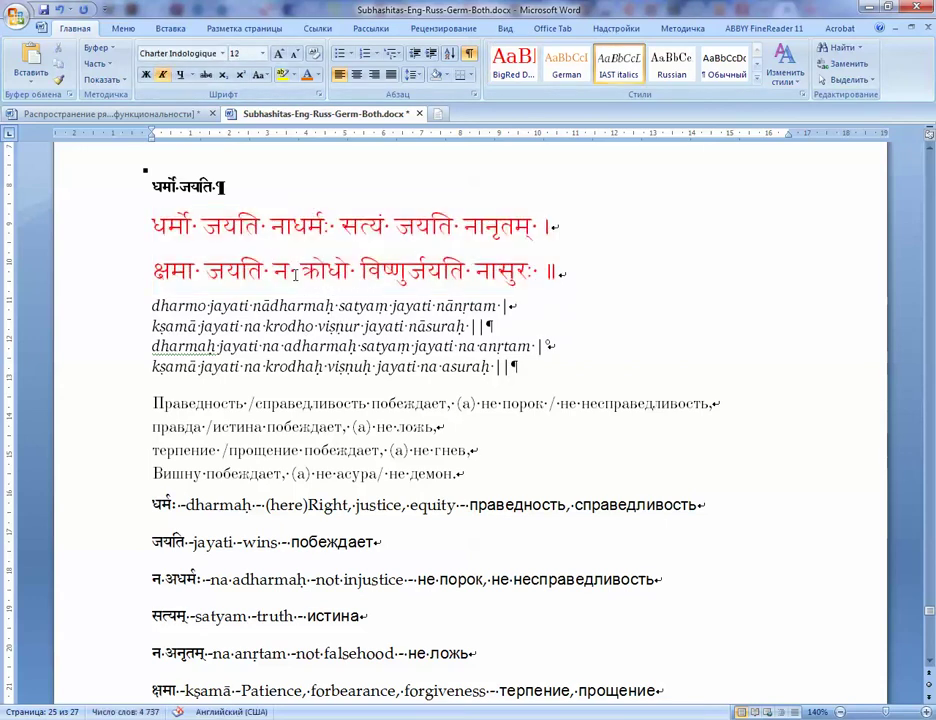
{"action": "scroll", "coordinate": [415, 405], "scroll_direction": "down", "scroll_amount": 3}
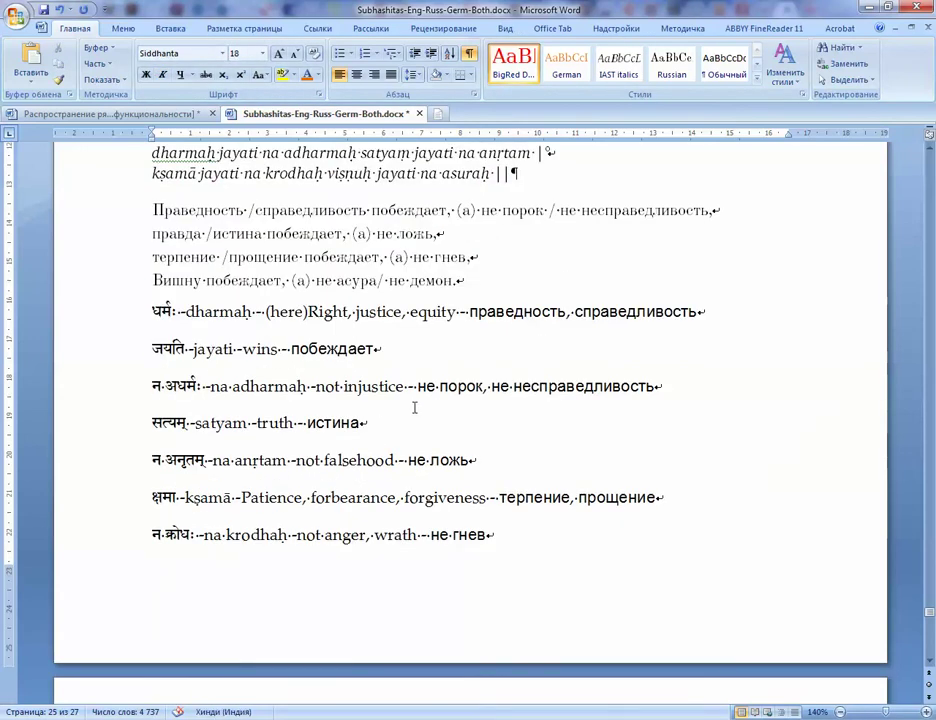
- Scroll back to page 1 to show the सुभाषित-दैनन्दिनम् title and Contents list
{"action": "scroll", "coordinate": [415, 405], "scroll_direction": "up", "scroll_amount": 5}
{"action": "scroll", "coordinate": [413, 408], "scroll_direction": "up", "scroll_amount": 6}
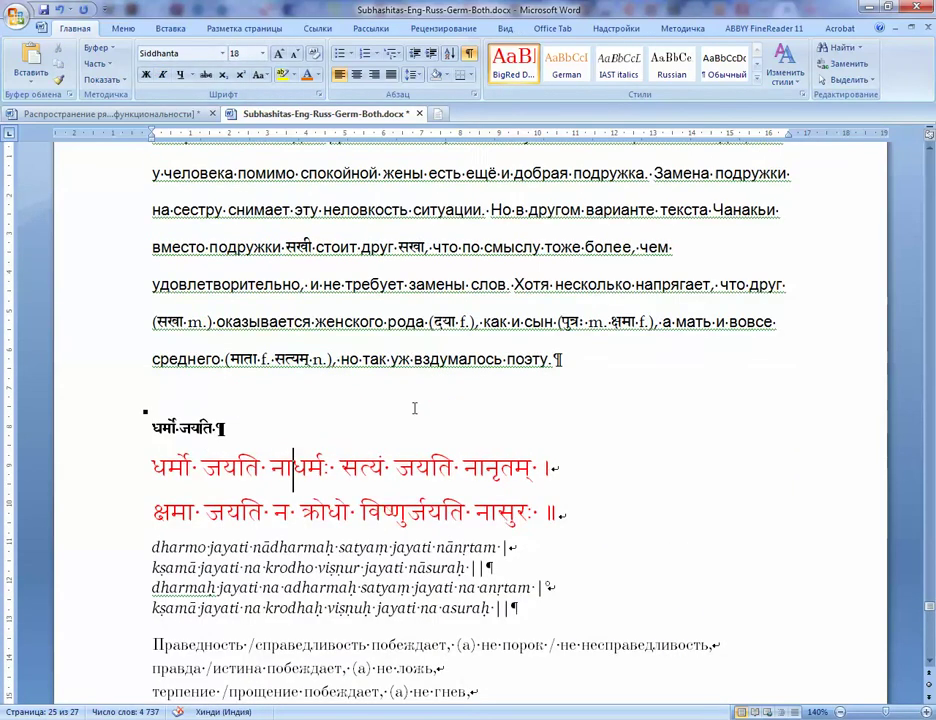
{"action": "scroll", "coordinate": [415, 446], "scroll_direction": "down", "scroll_amount": 7}
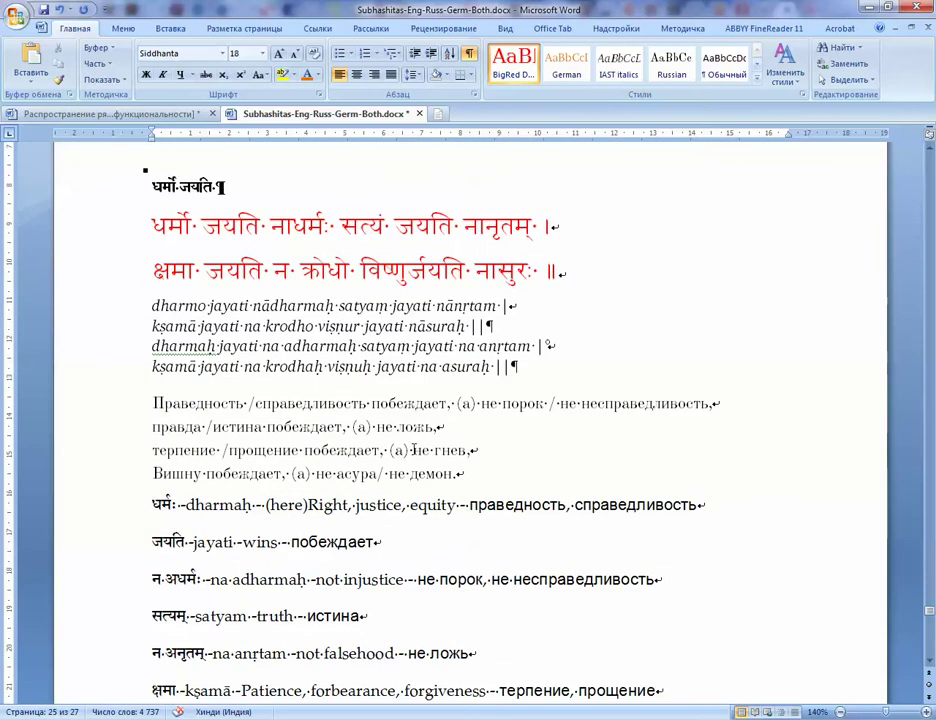
{"action": "scroll", "coordinate": [413, 449], "scroll_direction": "down", "scroll_amount": 2}
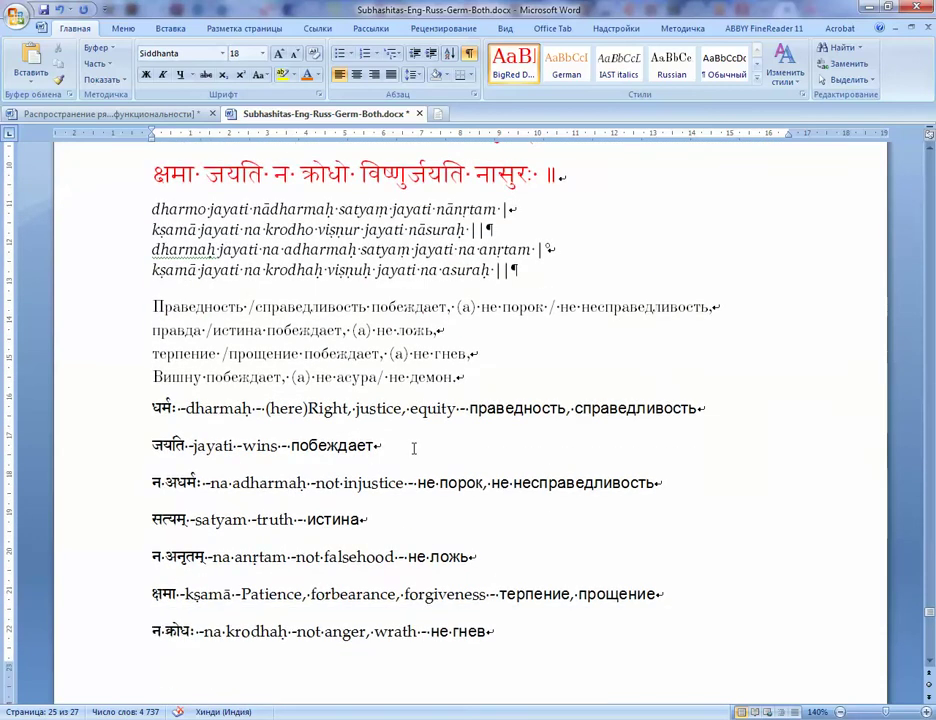
{"action": "scroll", "coordinate": [413, 449], "scroll_direction": "down", "scroll_amount": 7}
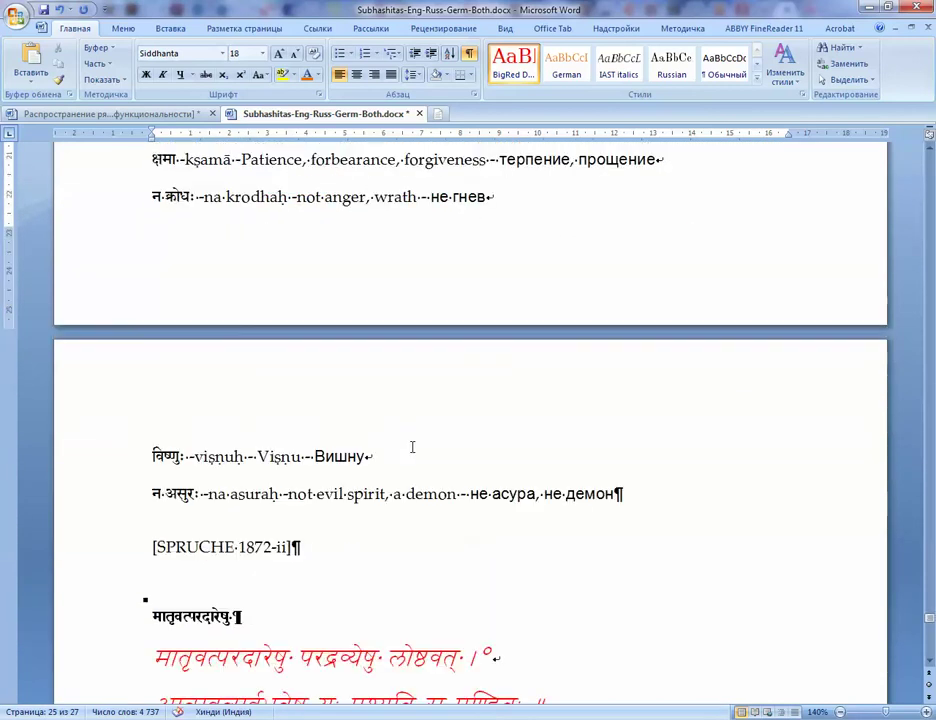
{"action": "scroll", "coordinate": [412, 447], "scroll_direction": "up", "scroll_amount": 20}
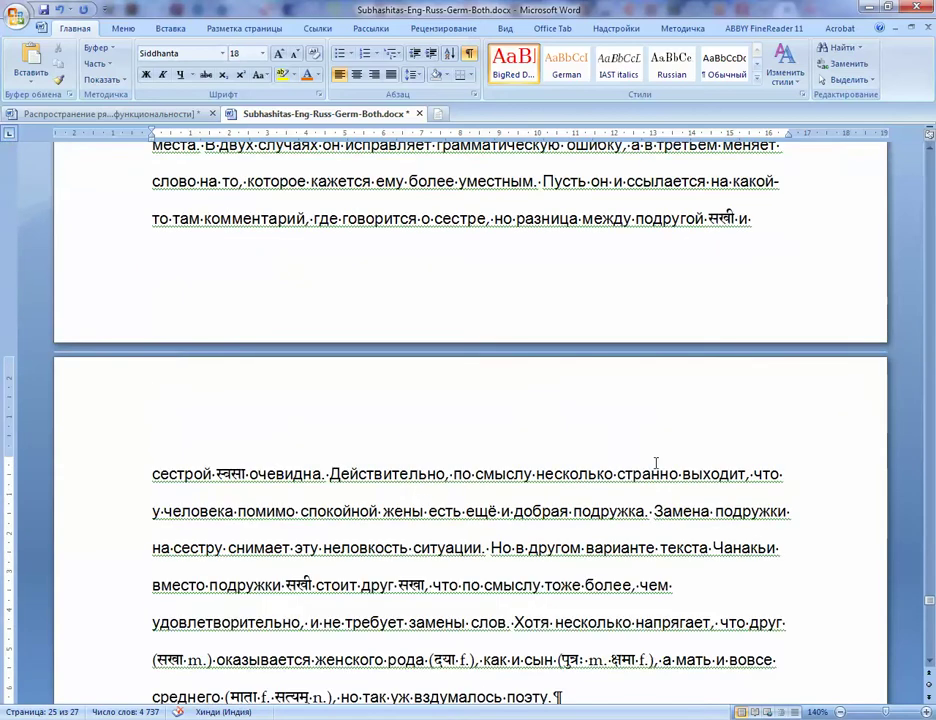
{"action": "left_click_drag", "start_coordinate": [930, 601], "coordinate": [930, 601]}
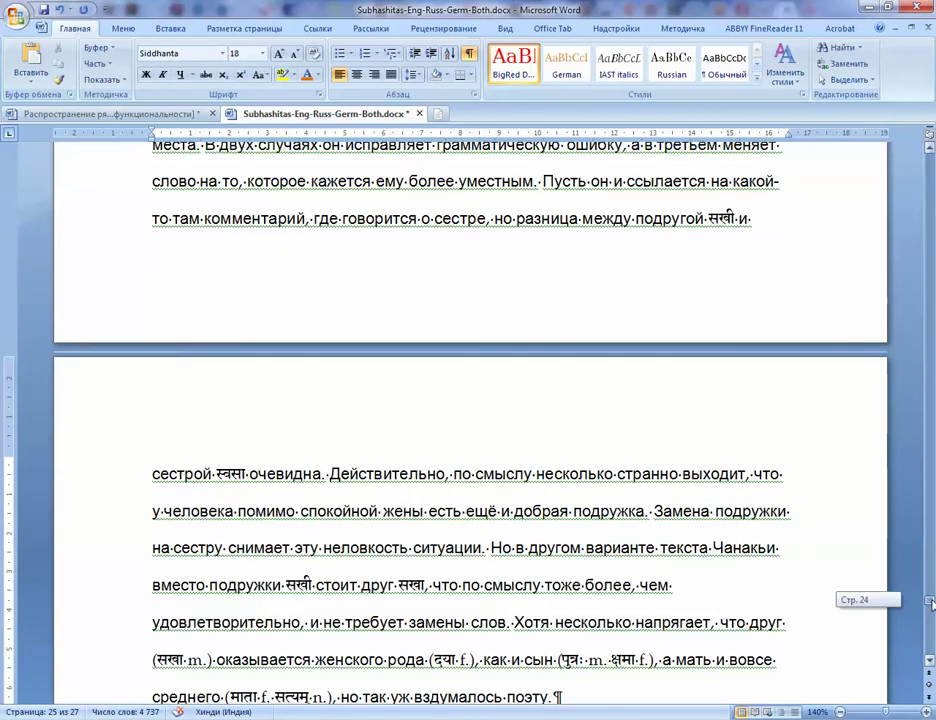
{"action": "left_click_drag", "start_coordinate": [930, 601], "coordinate": [927, 568]}
{"action": "left_click_drag", "start_coordinate": [928, 566], "coordinate": [926, 538]}
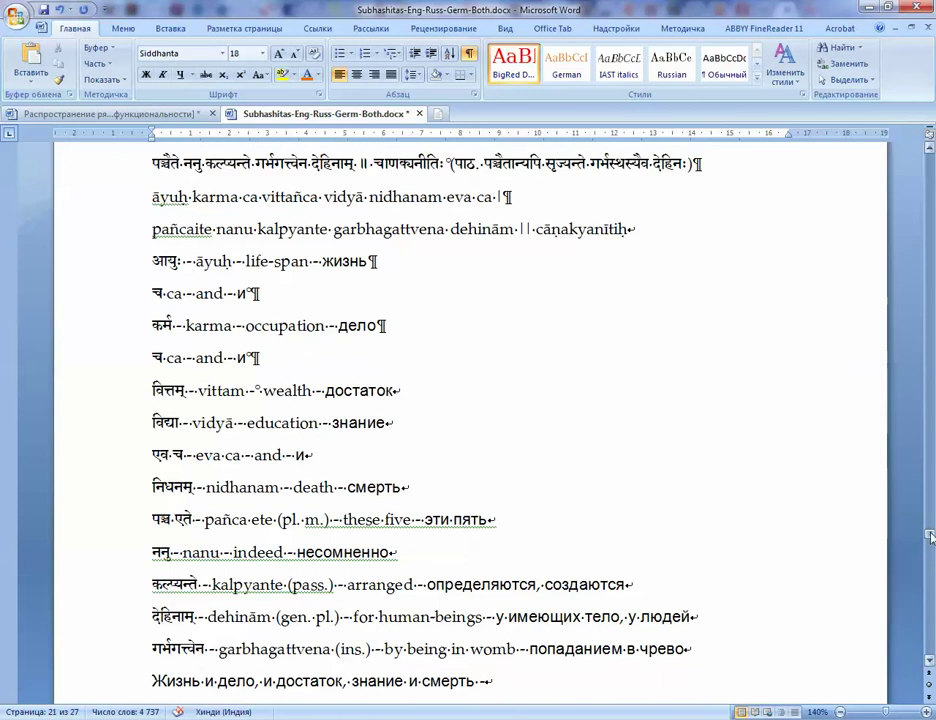
{"action": "left_click_drag", "start_coordinate": [930, 537], "coordinate": [930, 150]}
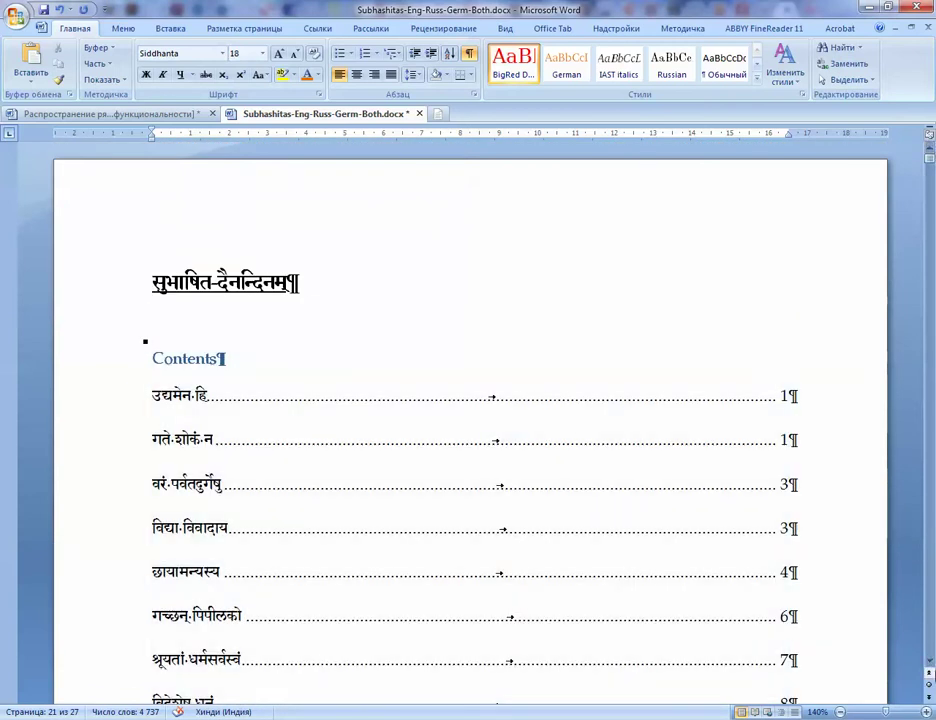
- Check the formatting of the bullet text in the उद्यमेन हि glossary
{"action": "scroll", "coordinate": [931, 655], "scroll_direction": "down", "scroll_amount": 5}
{"action": "scroll", "coordinate": [931, 655], "scroll_direction": "down", "scroll_amount": 10}
{"action": "scroll", "coordinate": [911, 647], "scroll_direction": "up", "scroll_amount": 4}
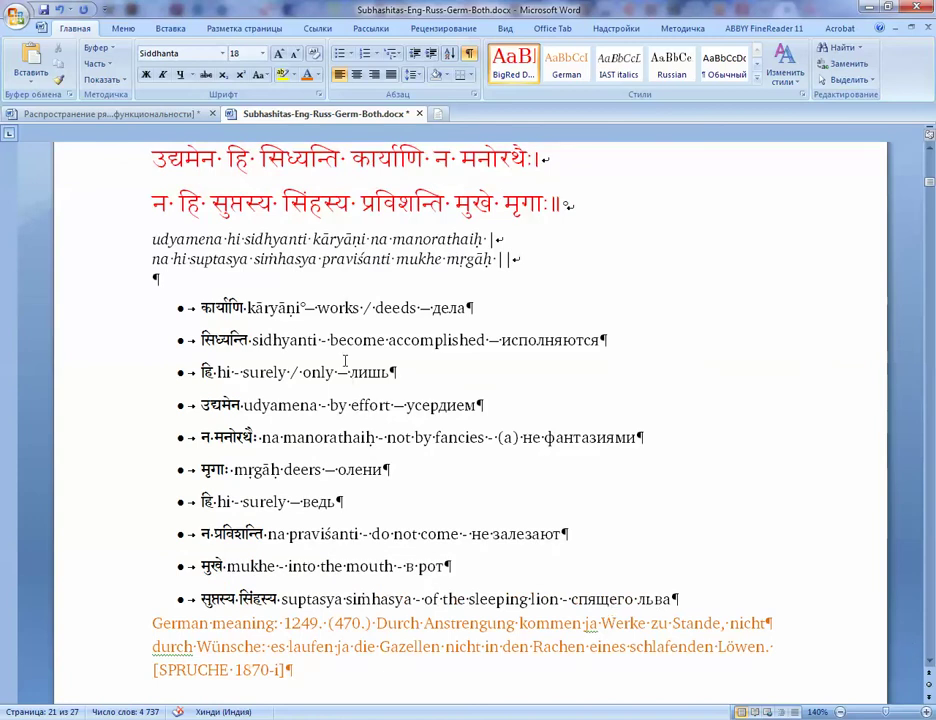
{"action": "left_click", "coordinate": [336, 340]}
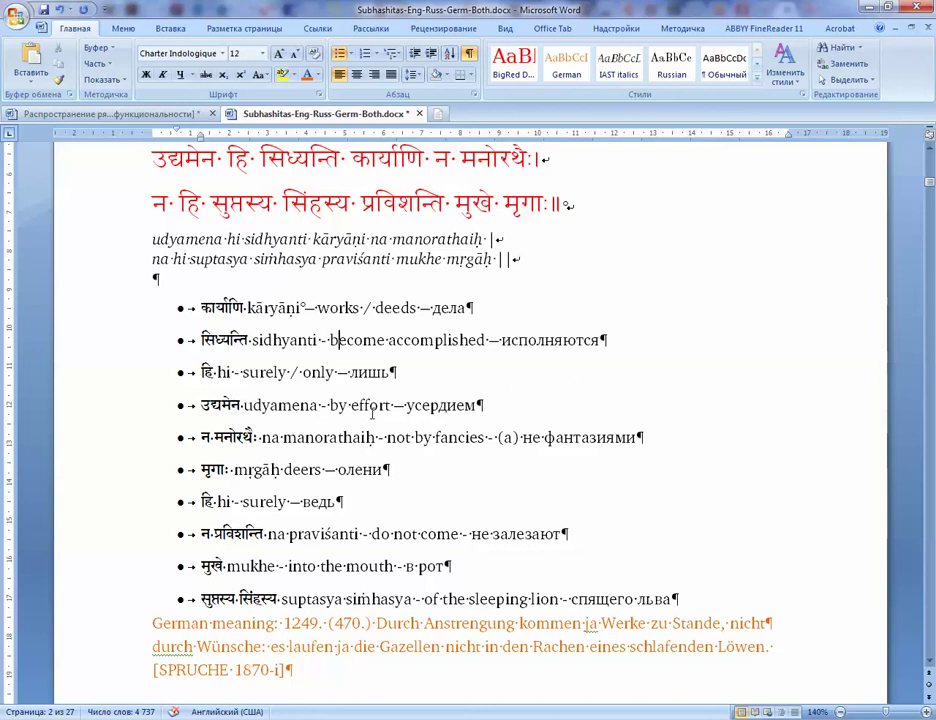
{"action": "scroll", "coordinate": [371, 413], "scroll_direction": "up", "scroll_amount": 2}
{"action": "scroll", "coordinate": [195, 354], "scroll_direction": "down", "scroll_amount": 1}
{"action": "scroll", "coordinate": [195, 354], "scroll_direction": "down", "scroll_amount": 2}
{"action": "scroll", "coordinate": [352, 318], "scroll_direction": "up", "scroll_amount": 1}
- Inspect the glossary entry's Devanagari न, transliteration na manorathaiḥ and Russian gloss не фантазиями
{"action": "left_click", "coordinate": [259, 437]}
{"action": "double_click", "coordinate": [213, 437]}
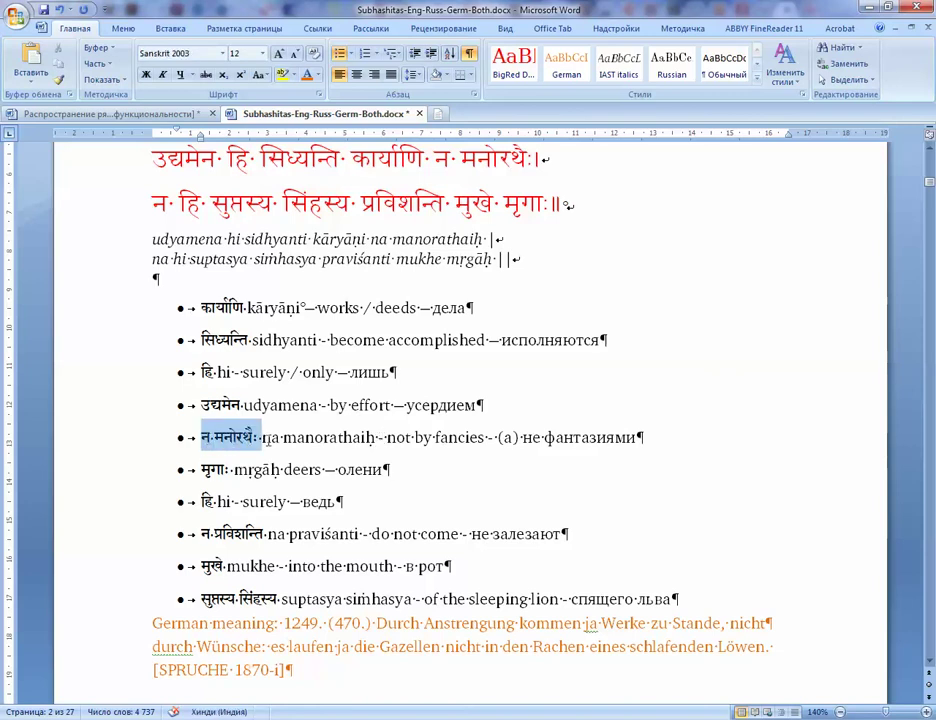
{"action": "left_click", "coordinate": [261, 437]}
{"action": "left_click_drag", "start_coordinate": [262, 437], "coordinate": [468, 440]}
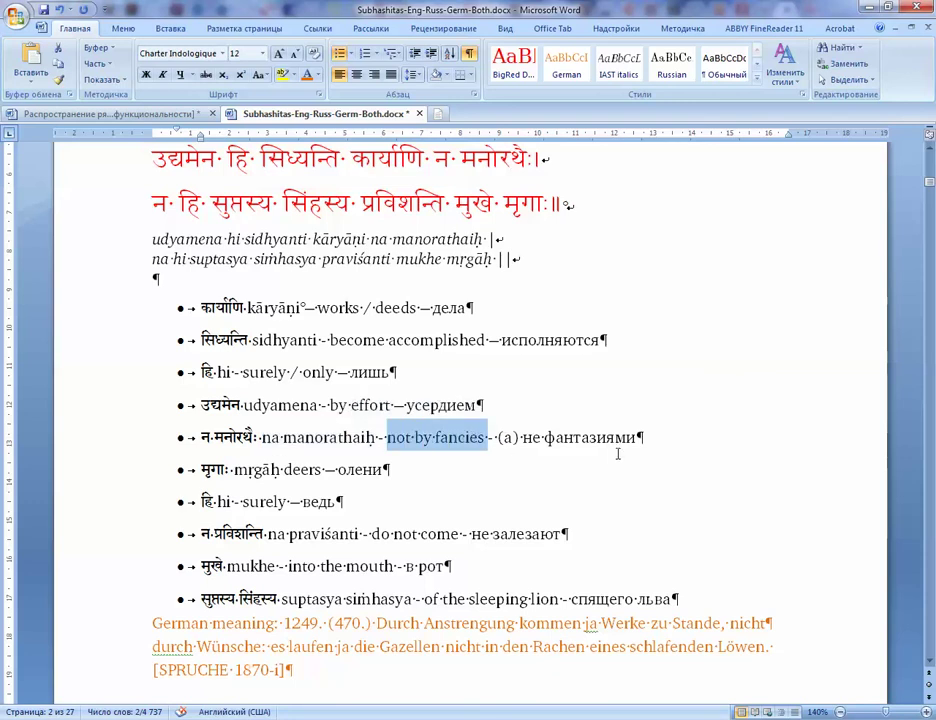
{"action": "left_click_drag", "start_coordinate": [654, 439], "coordinate": [519, 437]}
{"action": "left_click", "coordinate": [490, 437]}
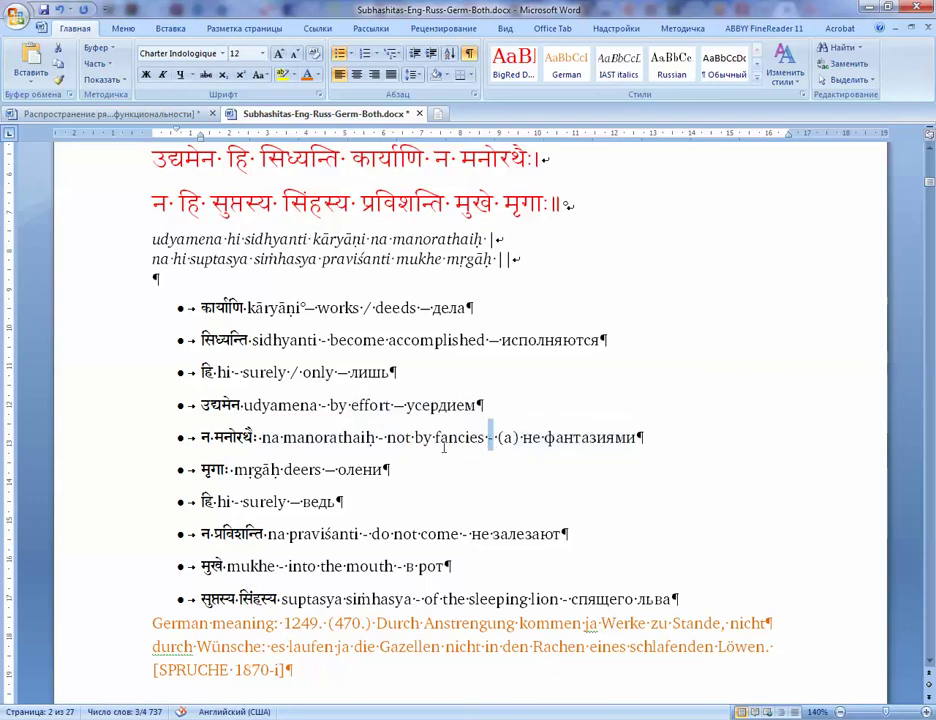
{"action": "left_click_drag", "start_coordinate": [386, 437], "coordinate": [380, 438]}
- Inspect the separators, the word deers, ведь and the mukhe entry without editing
{"action": "left_click", "coordinate": [285, 469]}
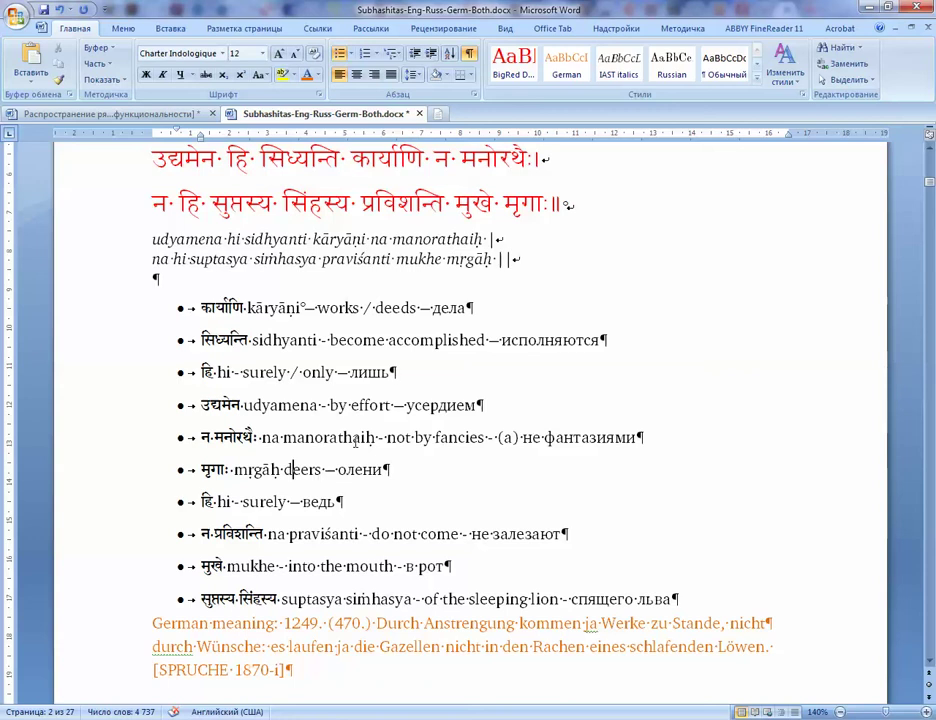
{"action": "left_click_drag", "start_coordinate": [377, 437], "coordinate": [384, 437]}
{"action": "left_click_drag", "start_coordinate": [278, 469], "coordinate": [284, 469]}
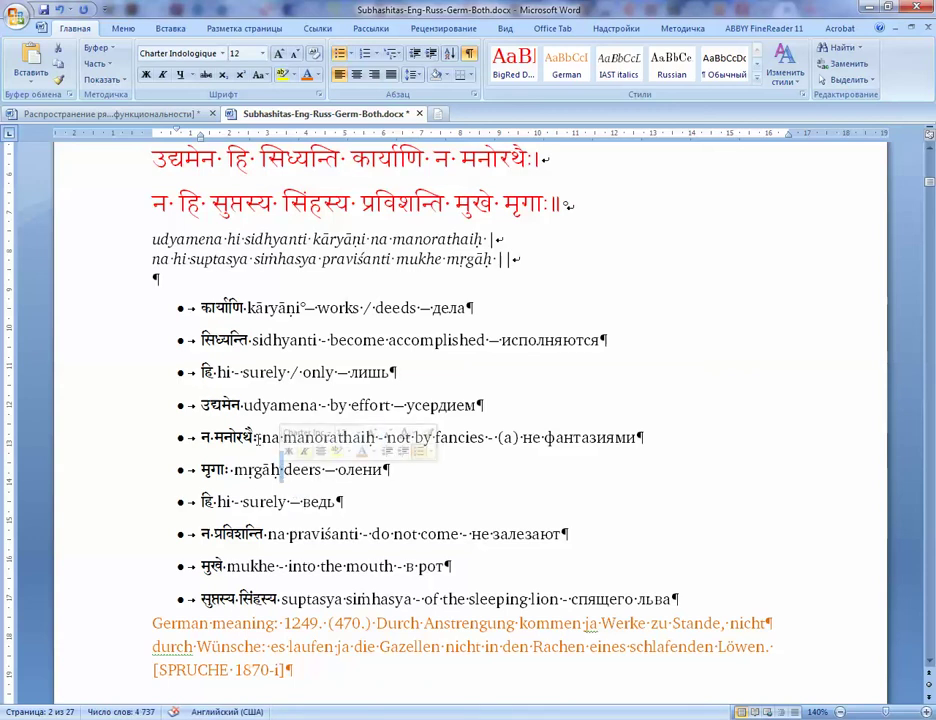
{"action": "left_click", "coordinate": [296, 501]}
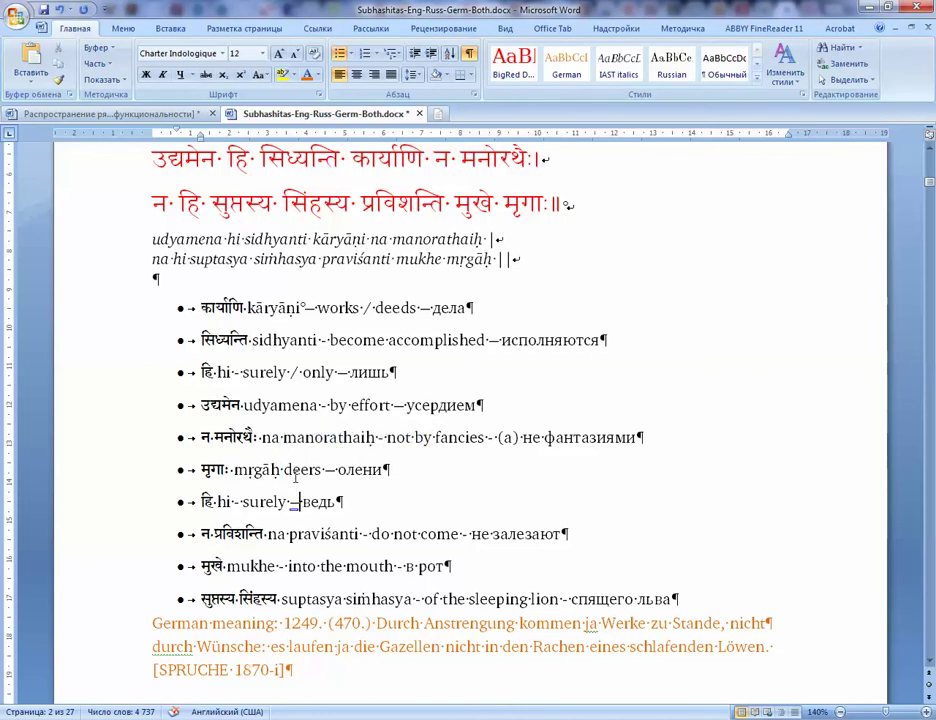
{"action": "scroll", "coordinate": [295, 477], "scroll_direction": "down", "scroll_amount": 1}
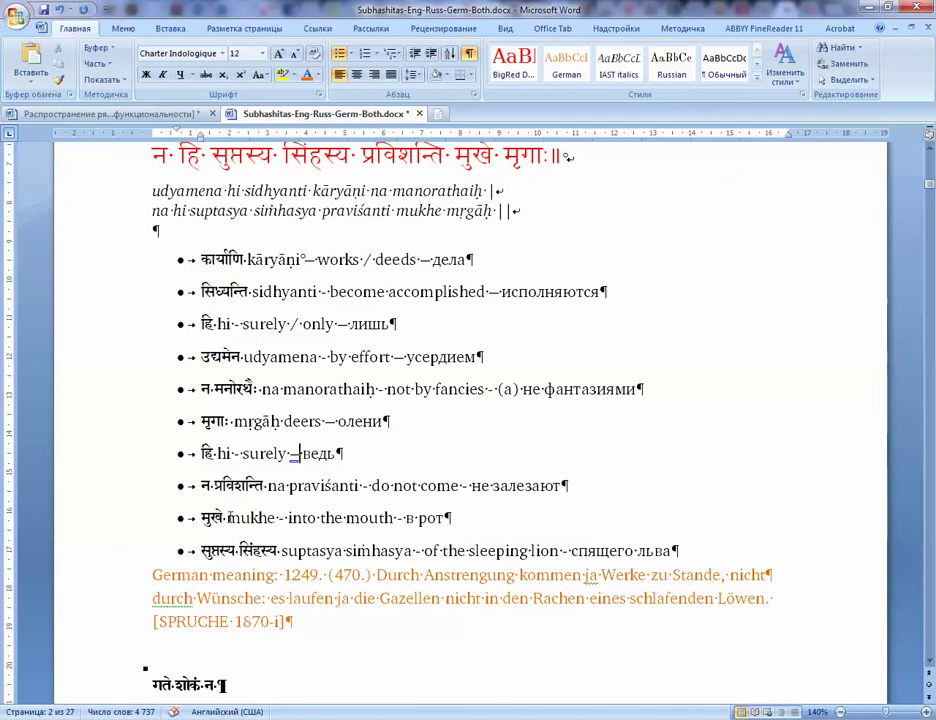
{"action": "double_click", "coordinate": [268, 517]}
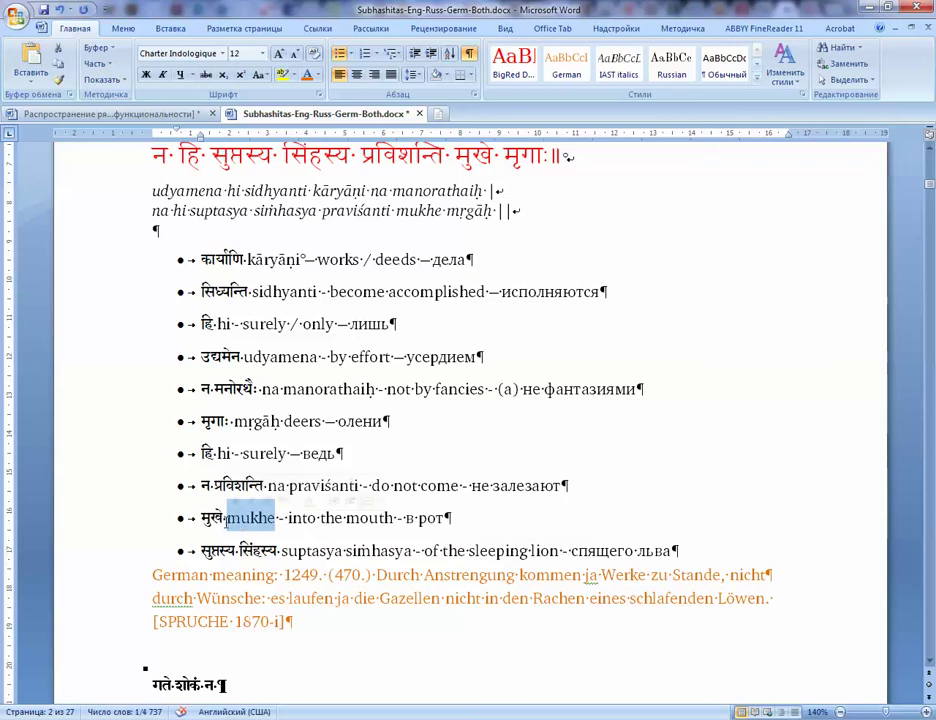
{"action": "left_click", "coordinate": [289, 518]}
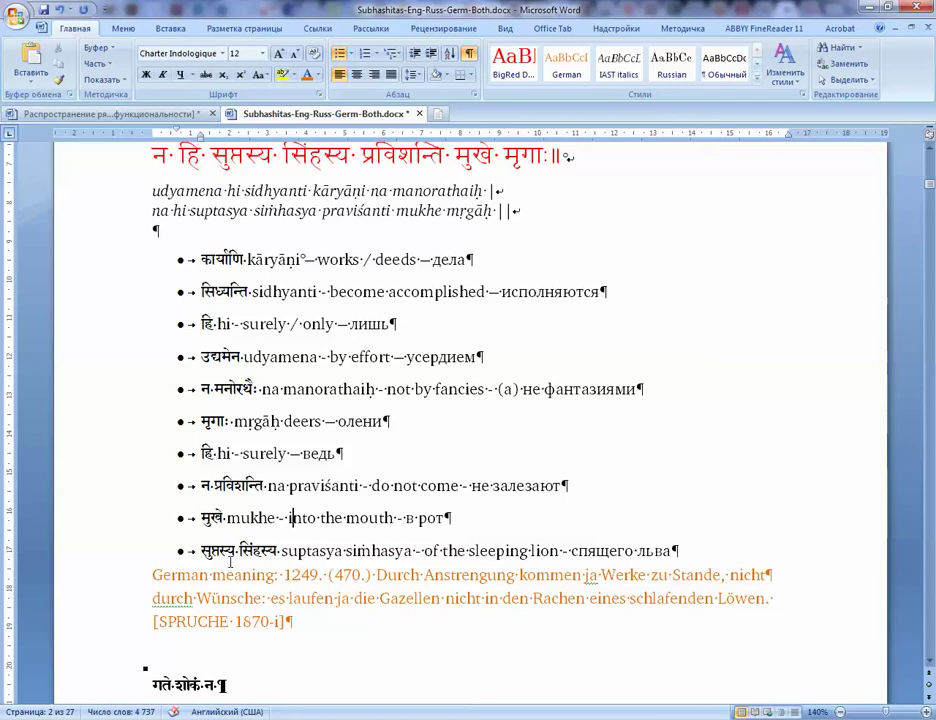
{"action": "left_click", "coordinate": [249, 518]}
- Check the style of the red गते शोकं verse
{"action": "scroll", "coordinate": [288, 432], "scroll_direction": "up", "scroll_amount": 2}
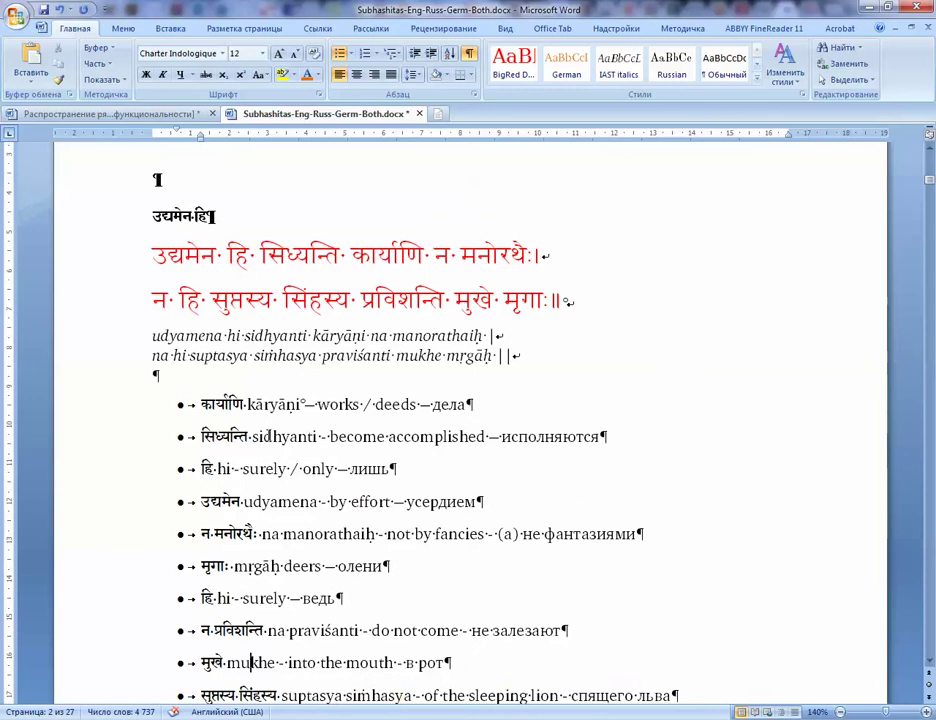
{"action": "scroll", "coordinate": [268, 432], "scroll_direction": "down", "scroll_amount": 4}
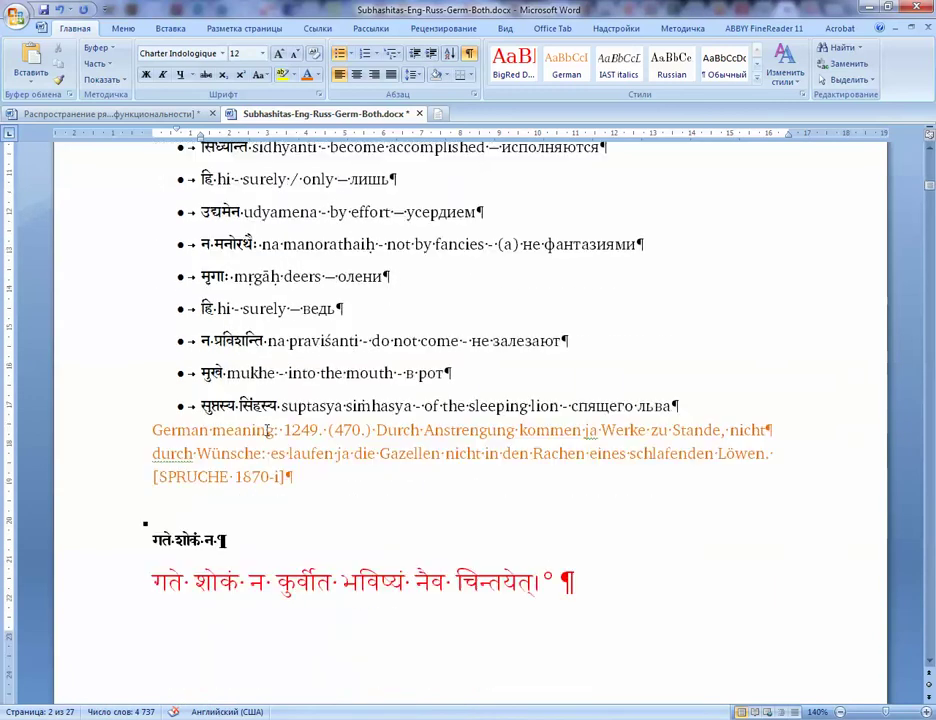
{"action": "scroll", "coordinate": [266, 427], "scroll_direction": "down", "scroll_amount": 7}
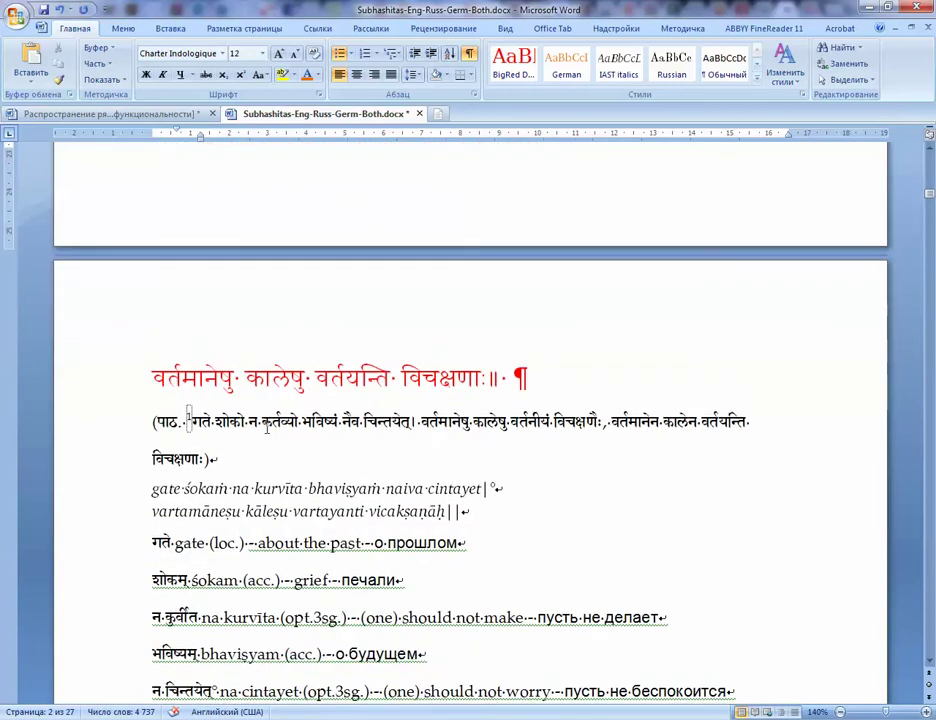
{"action": "scroll", "coordinate": [266, 428], "scroll_direction": "down", "scroll_amount": 3}
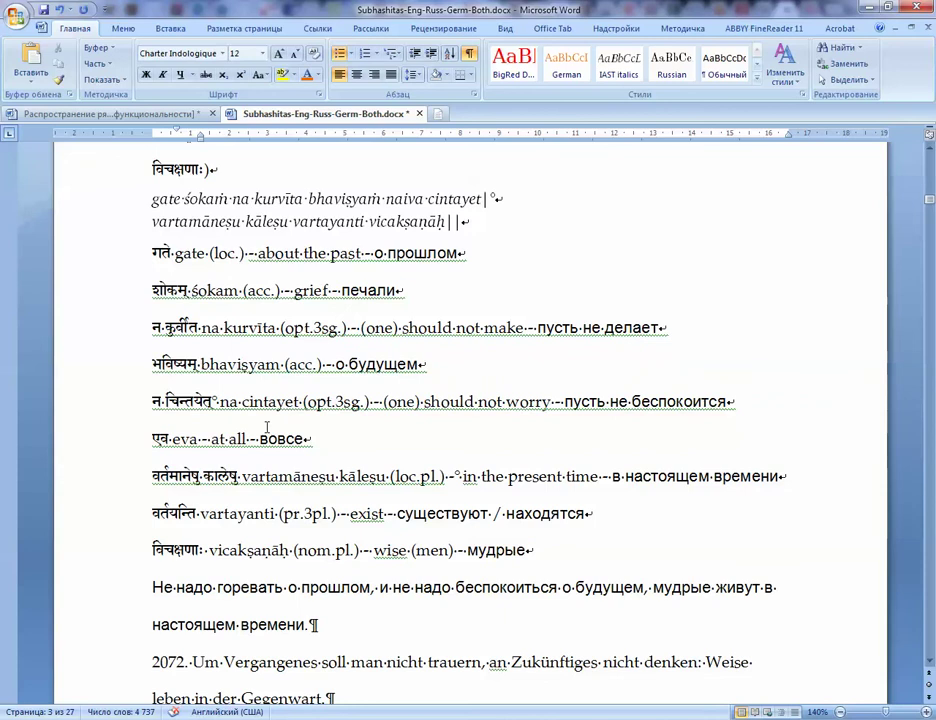
{"action": "scroll", "coordinate": [267, 428], "scroll_direction": "down", "scroll_amount": 2}
{"action": "scroll", "coordinate": [264, 400], "scroll_direction": "up", "scroll_amount": 5}
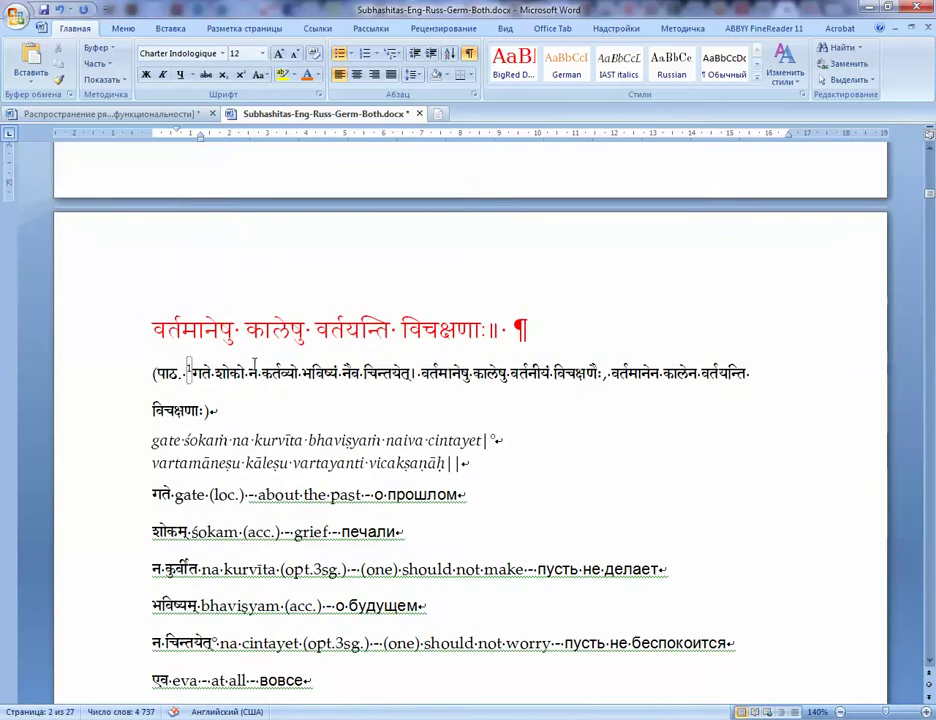
{"action": "scroll", "coordinate": [264, 400], "scroll_direction": "up", "scroll_amount": 4}
{"action": "left_click", "coordinate": [338, 336]}
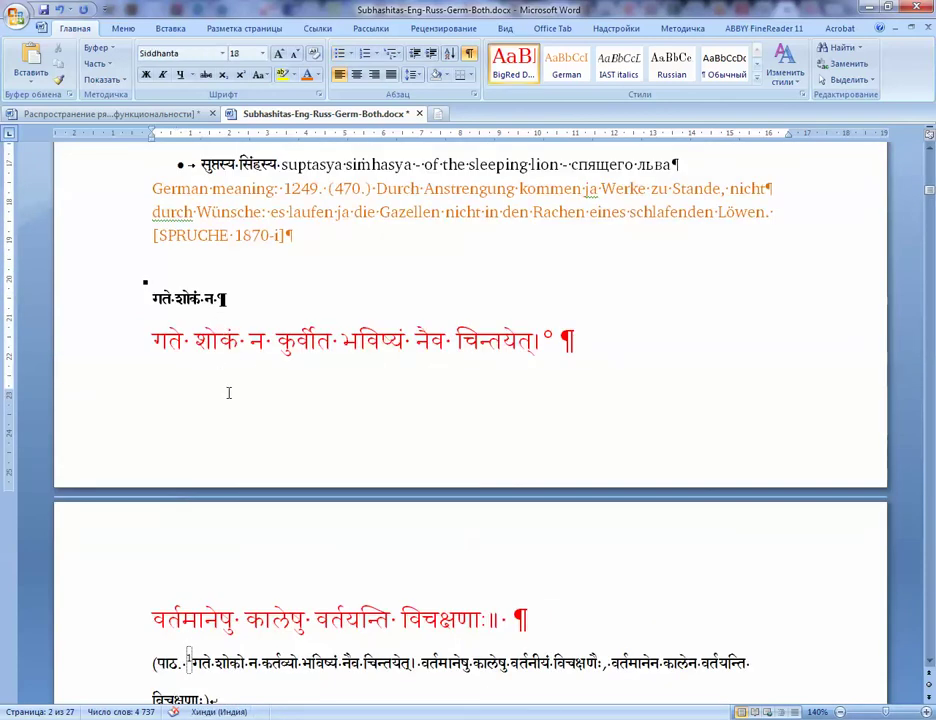
- Check the font of the न मूर्खजनसम्पर्कः line, then view the वरं पर्वतदुर्गेषु glossary and translations
{"action": "scroll", "coordinate": [228, 393], "scroll_direction": "down", "scroll_amount": 3}
{"action": "scroll", "coordinate": [229, 392], "scroll_direction": "down", "scroll_amount": 10}
{"action": "scroll", "coordinate": [230, 390], "scroll_direction": "down", "scroll_amount": 5}
{"action": "left_click", "coordinate": [221, 366]}
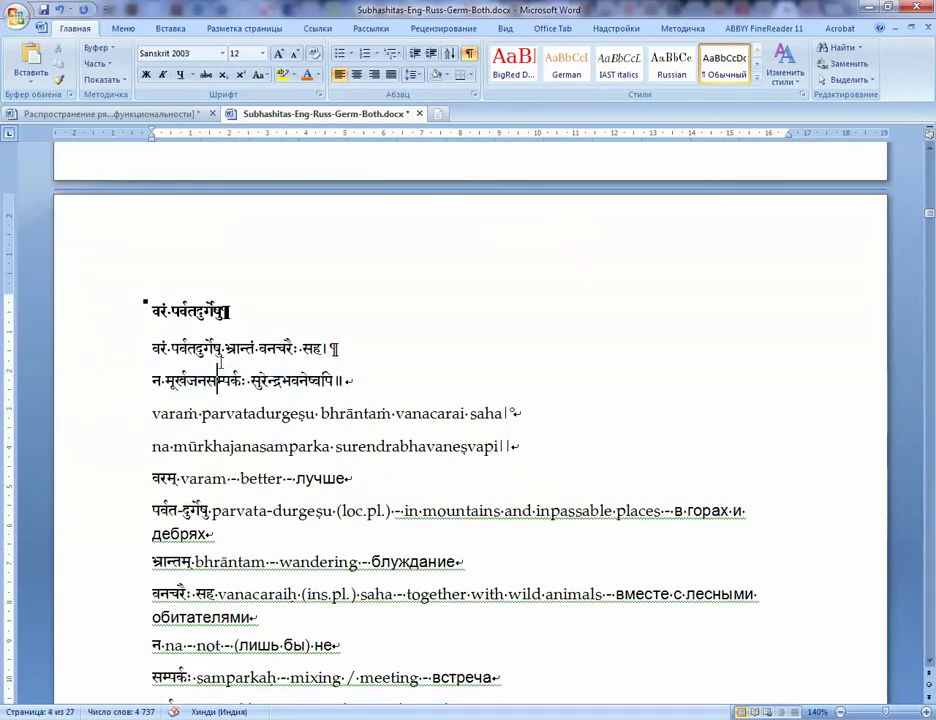
{"action": "scroll", "coordinate": [220, 364], "scroll_direction": "down", "scroll_amount": 1}
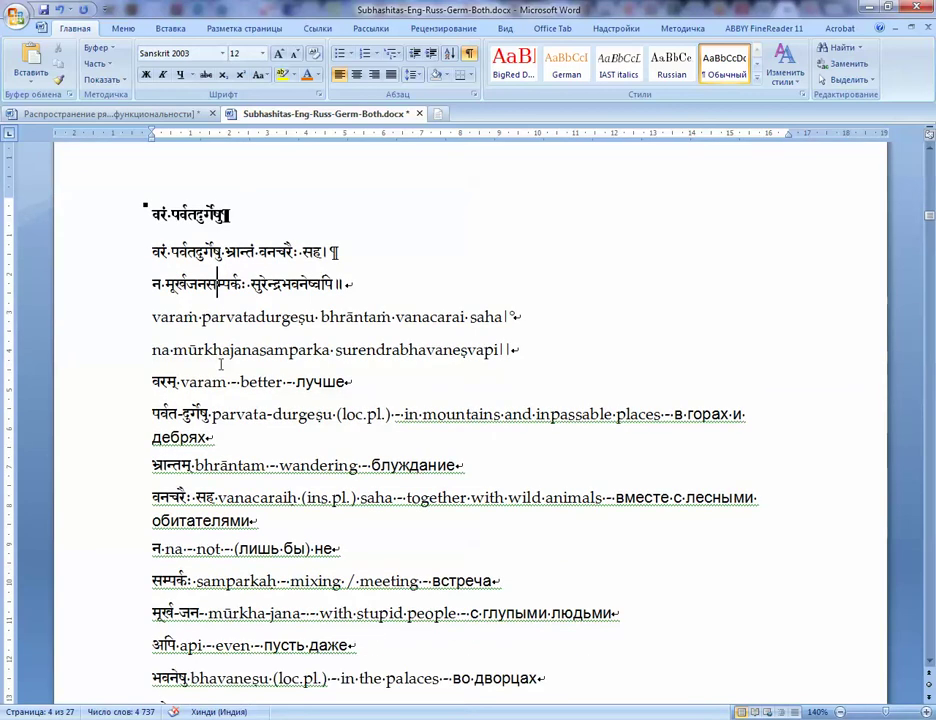
{"action": "scroll", "coordinate": [219, 368], "scroll_direction": "down", "scroll_amount": 3}
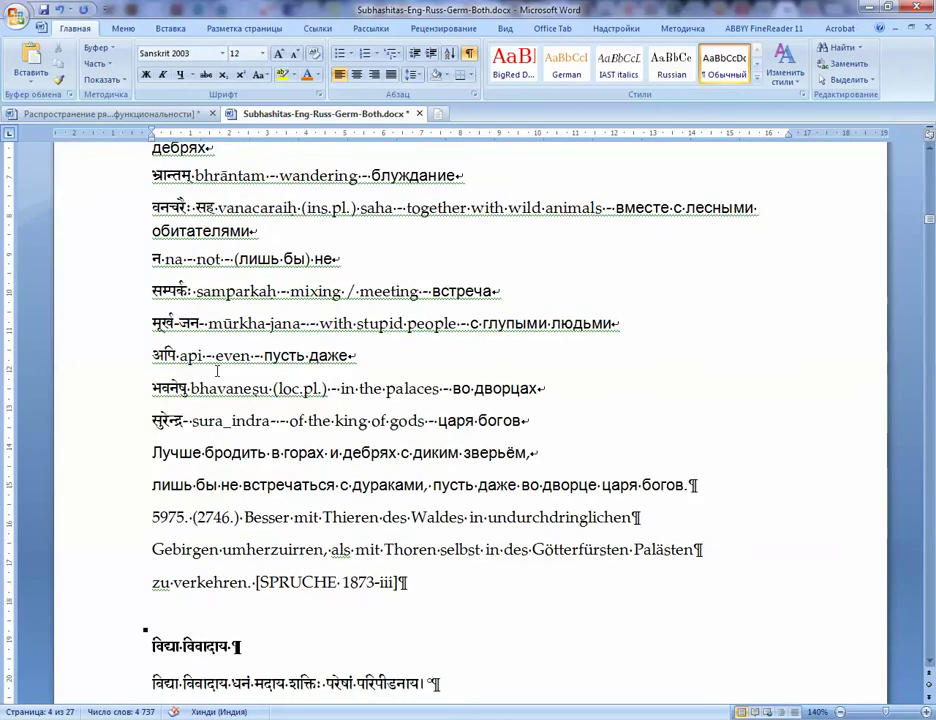
{"action": "scroll", "coordinate": [217, 370], "scroll_direction": "up", "scroll_amount": 1}
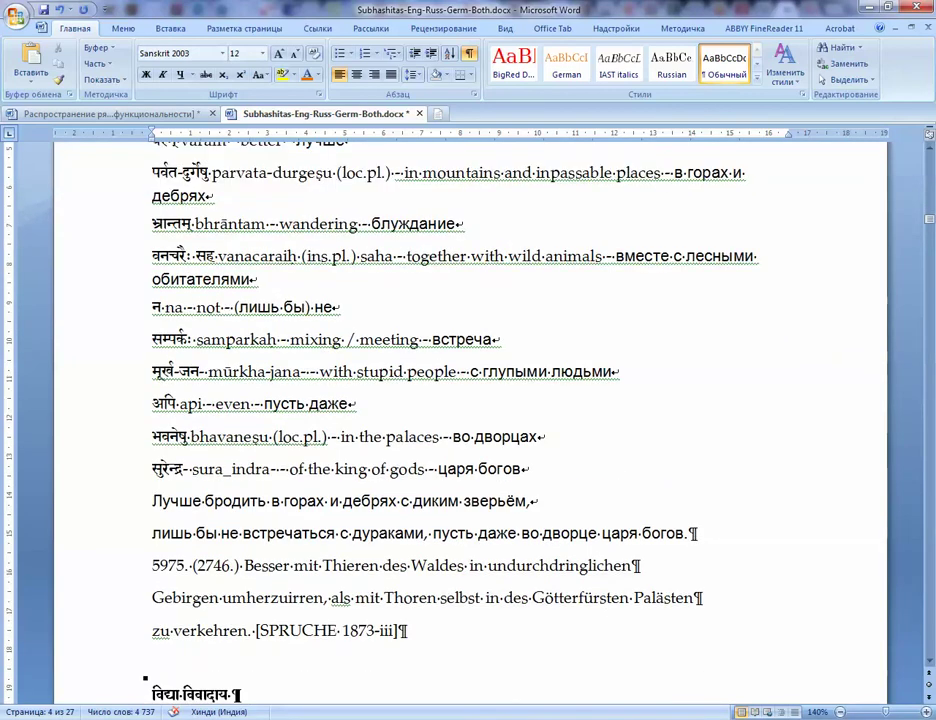